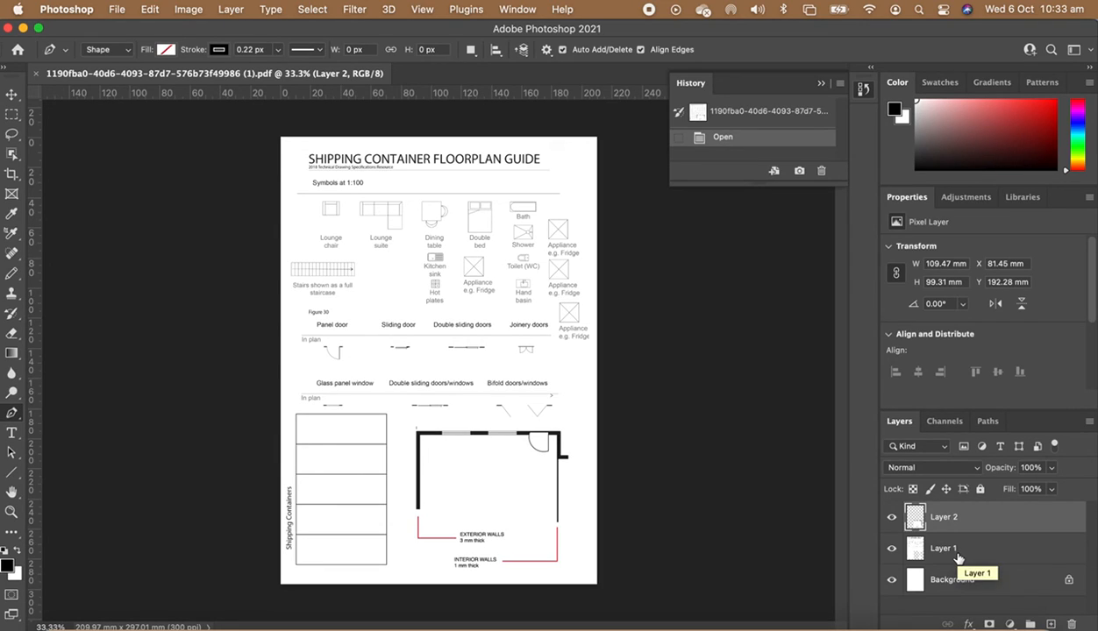
# - Merge Layer 1 and Layer 2 into a single layer
pyautogui.keyDown('shift'); pyautogui.click(958, 553); pyautogui.keyUp('shift')
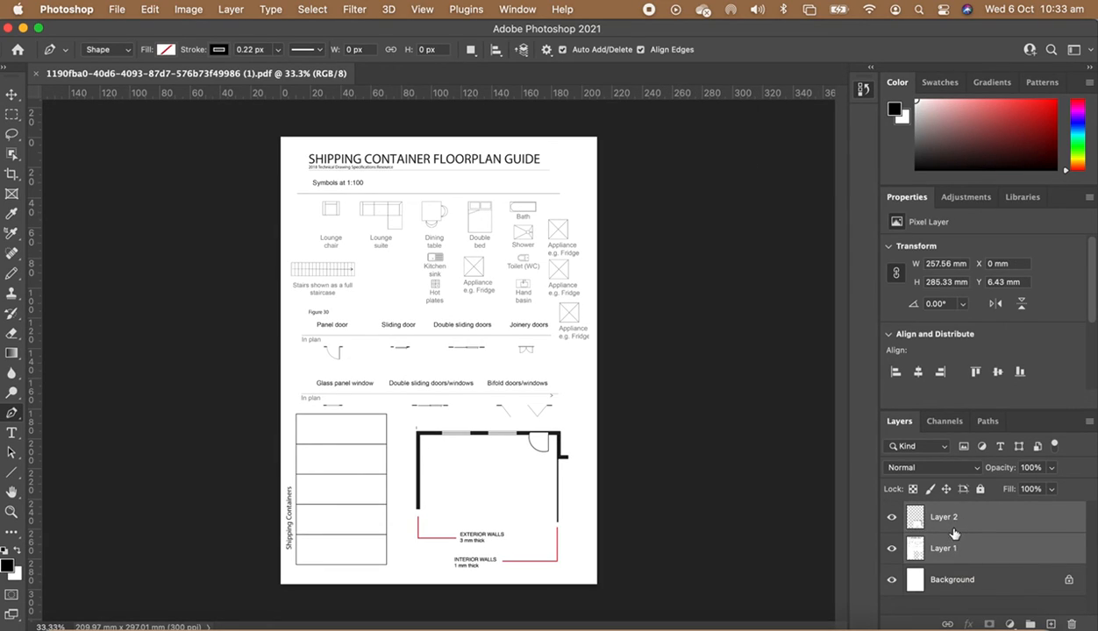
pyautogui.rightClick(953, 537)
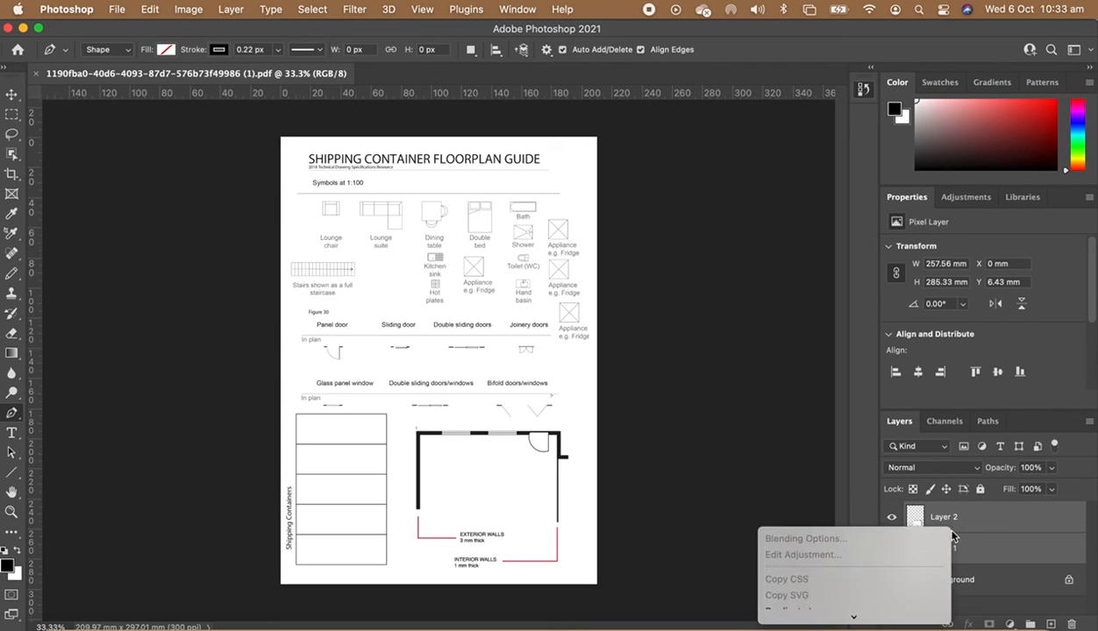
pyautogui.scroll(-5, 872, 530)
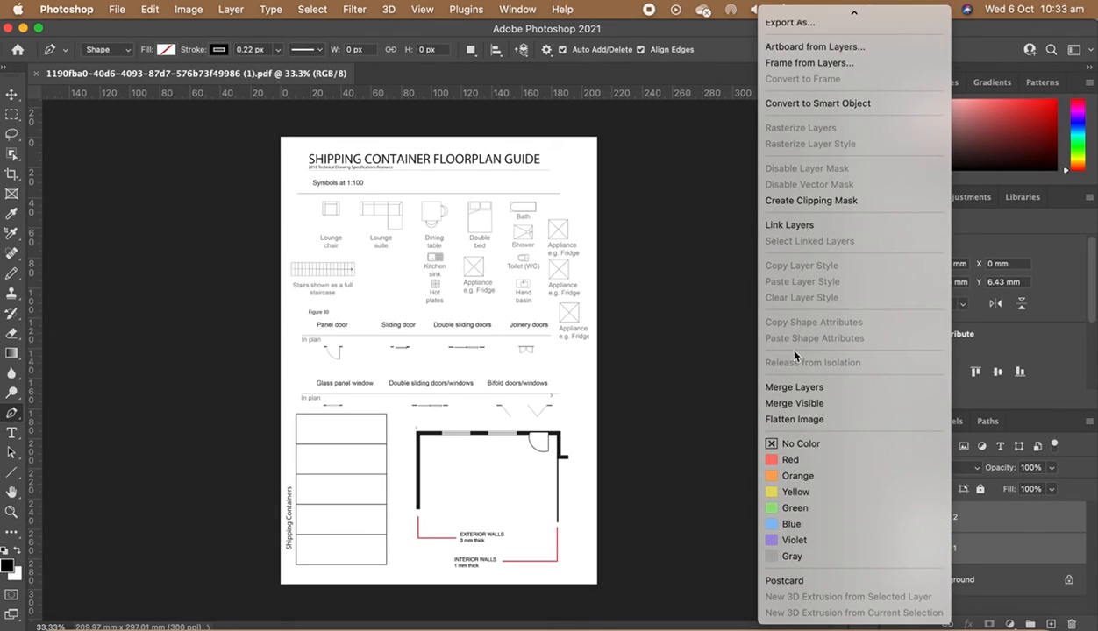
pyautogui.click(794, 386)
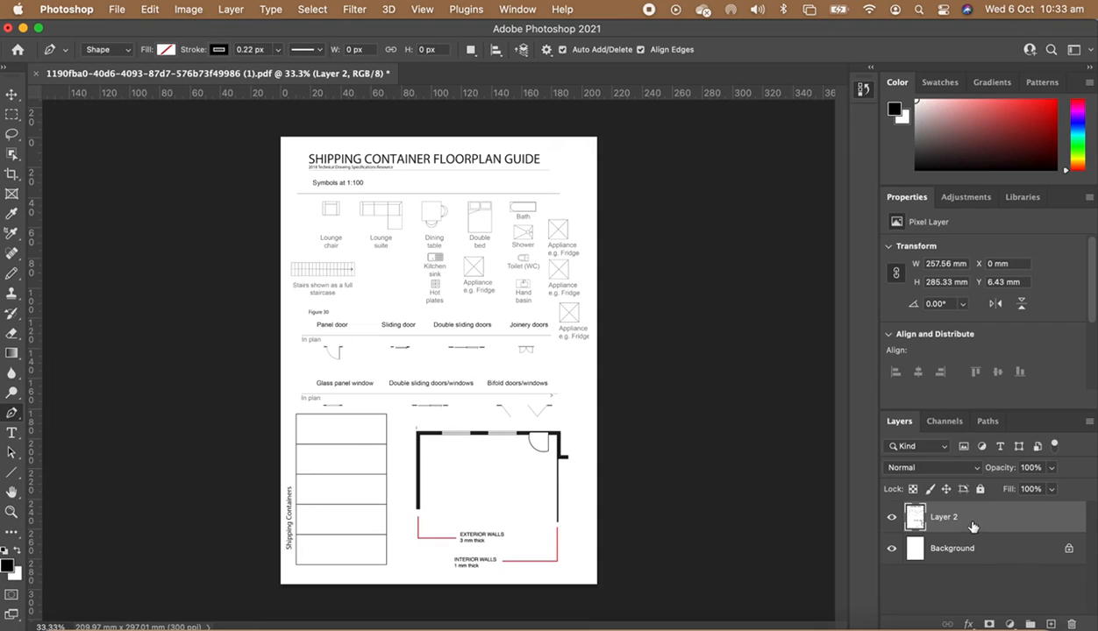
# - Rename the merged layer as symbols
pyautogui.doubleClick(943, 517)
pyautogui.write('S')
pyautogui.press('Return')
# - Add a new layer and paste the hand-drawn floorplan sketch into it
pyautogui.click(1051, 623)
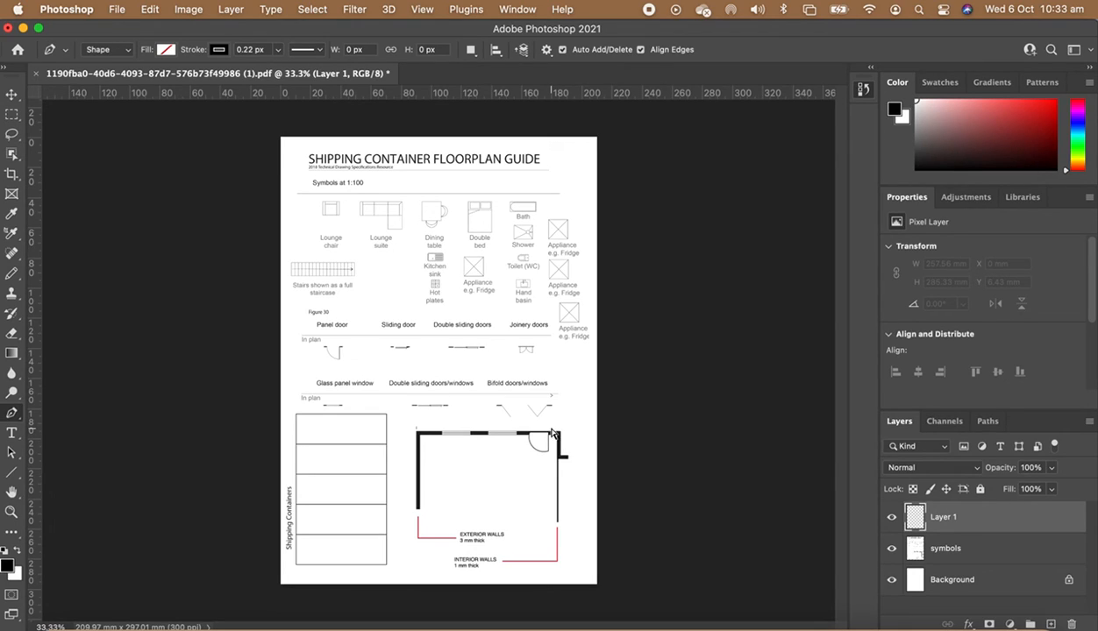
pyautogui.press('super+v')
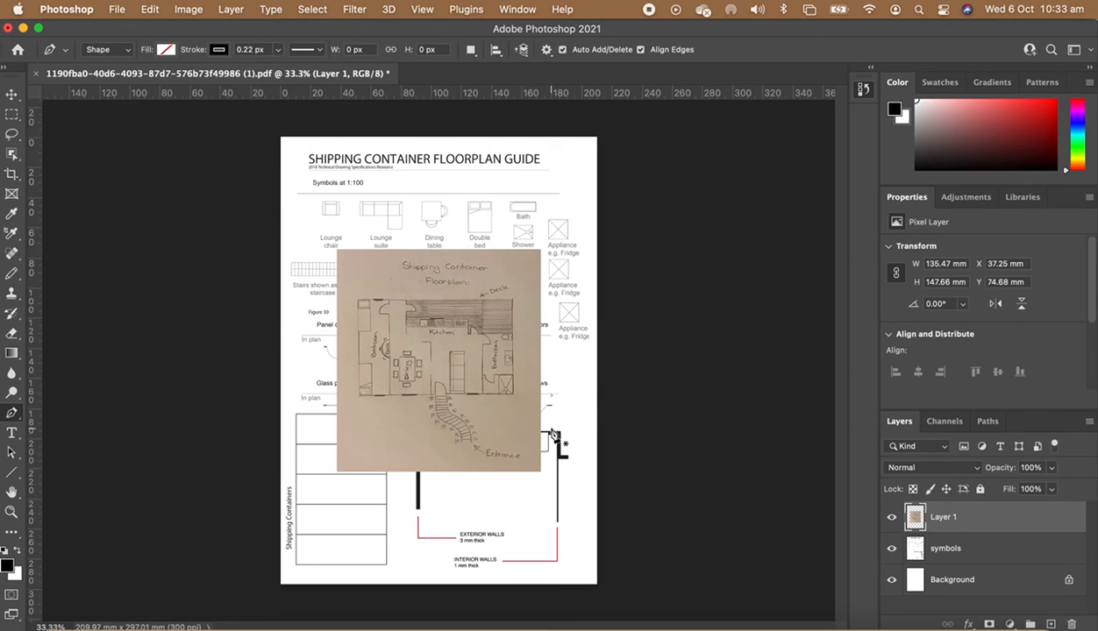
# - Move the pasted sketch lower and to the right over the page
pyautogui.press('v')
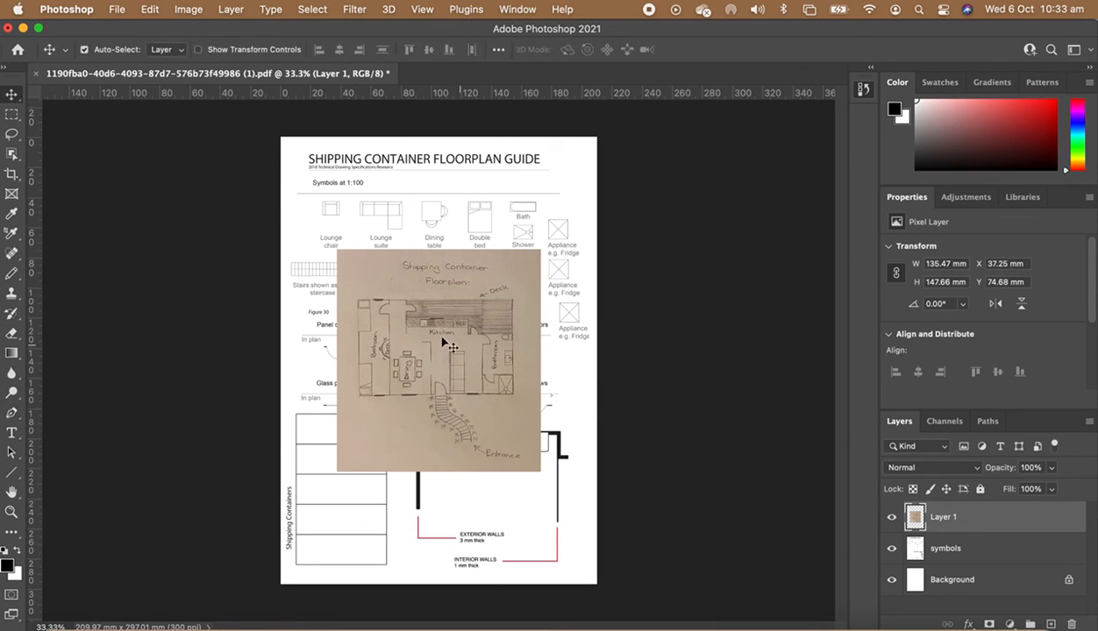
pyautogui.moveTo(429, 344); pyautogui.dragTo(443, 383)
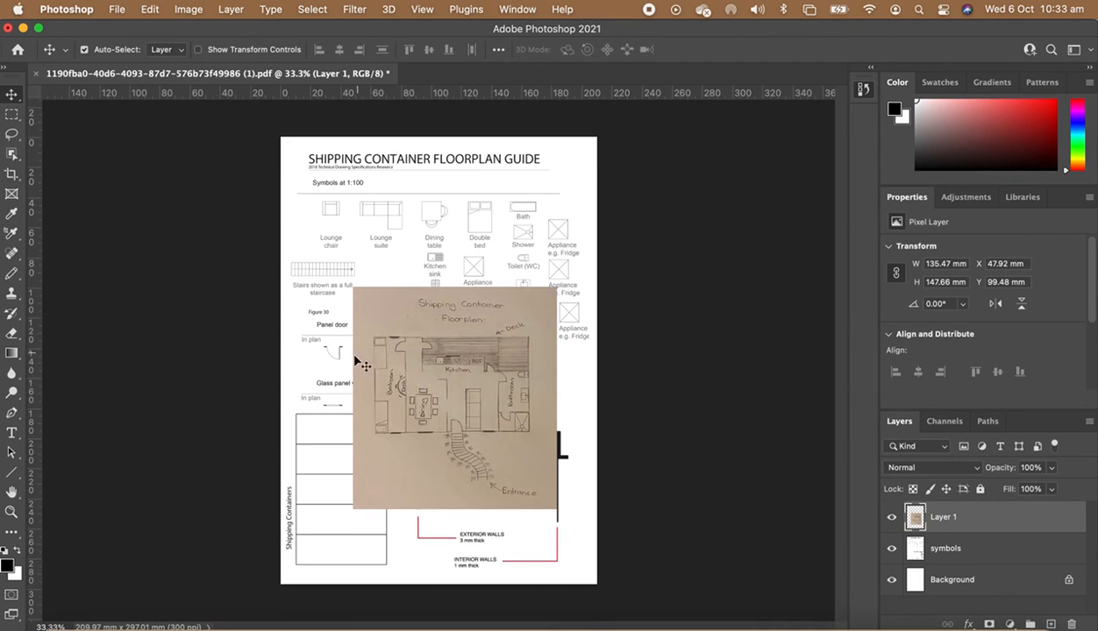
pyautogui.moveTo(450, 427); pyautogui.dragTo(467, 406)
# - Scale the sketch up to about 123% and fit it over the upper part of the page
pyautogui.press('super+t')
pyautogui.moveTo(562, 251); pyautogui.dragTo(603, 207)
pyautogui.moveTo(546, 282); pyautogui.dragTo(534, 276)
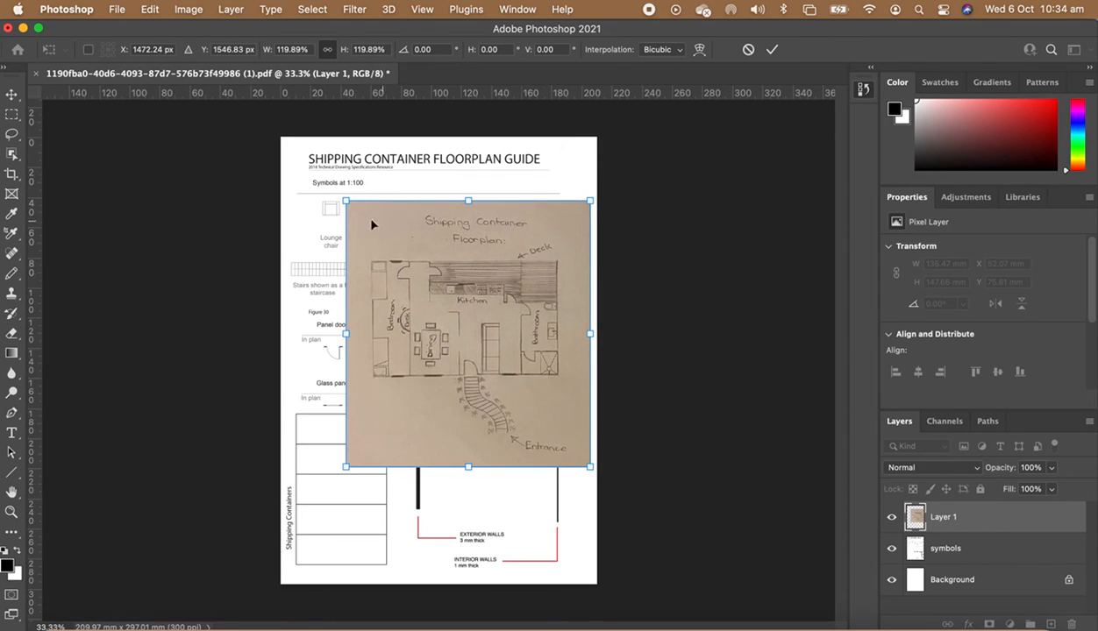
pyautogui.moveTo(345, 201); pyautogui.dragTo(339, 195)
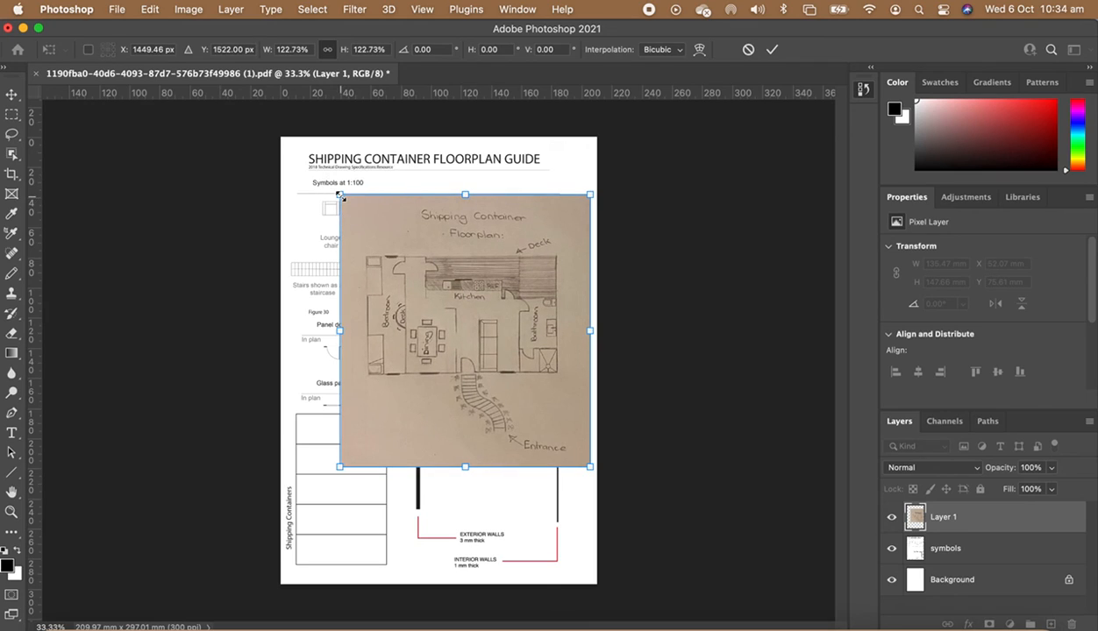
pyautogui.moveTo(440, 283); pyautogui.dragTo(441, 283)
pyautogui.press('Return')
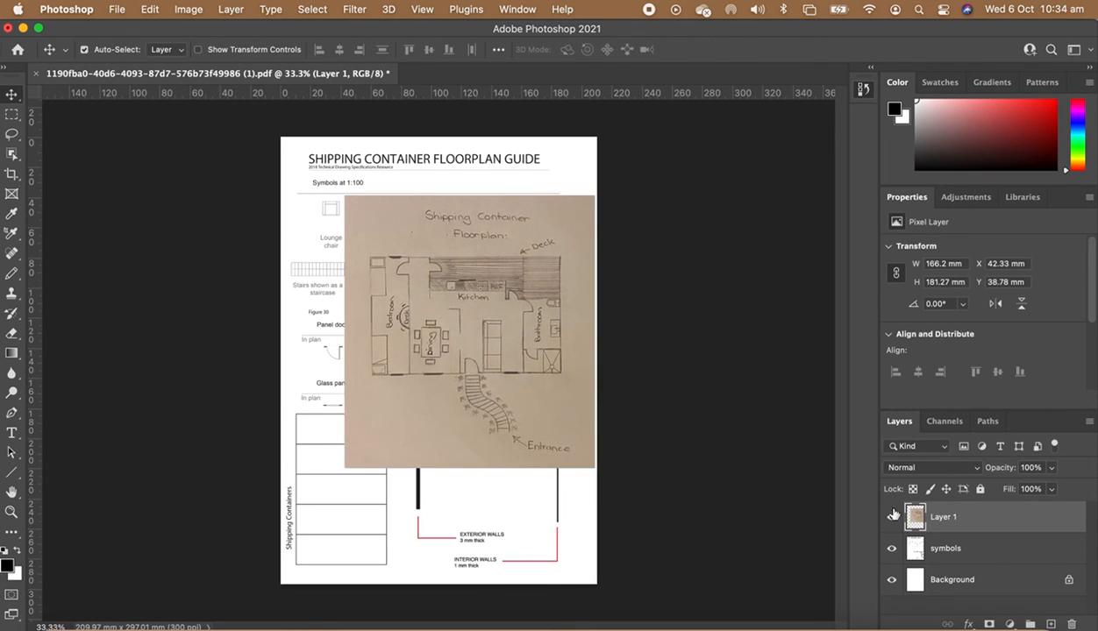
# - Rename the sketch layer as floorplan and add a new empty layer above it
pyautogui.doubleClick(942, 518)
pyautogui.write('floorplan')
pyautogui.press('Return')
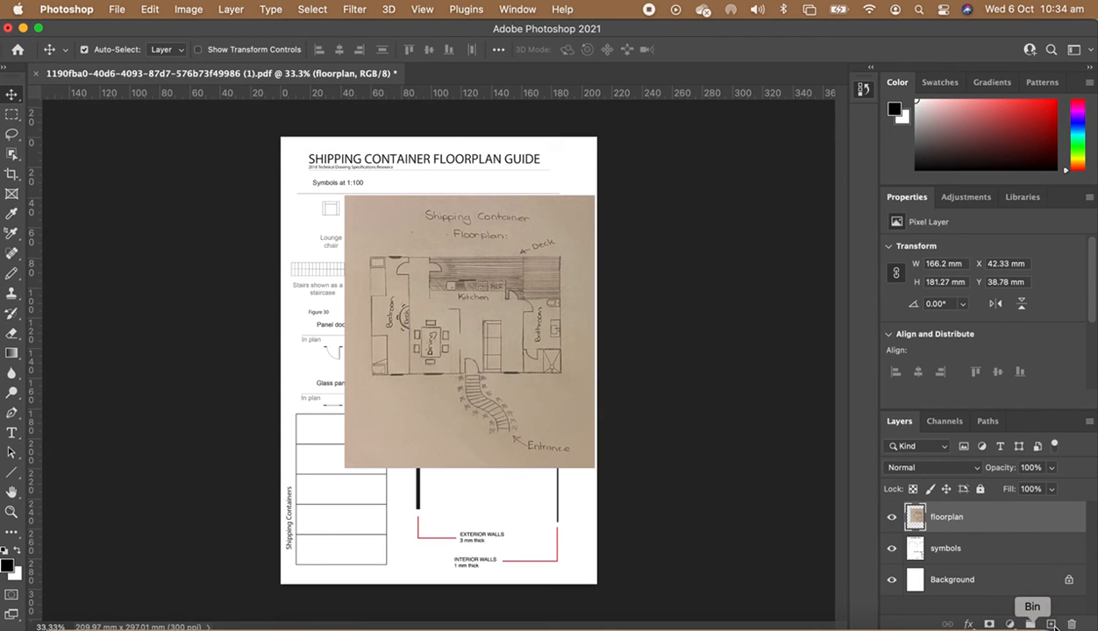
pyautogui.click(1051, 624)
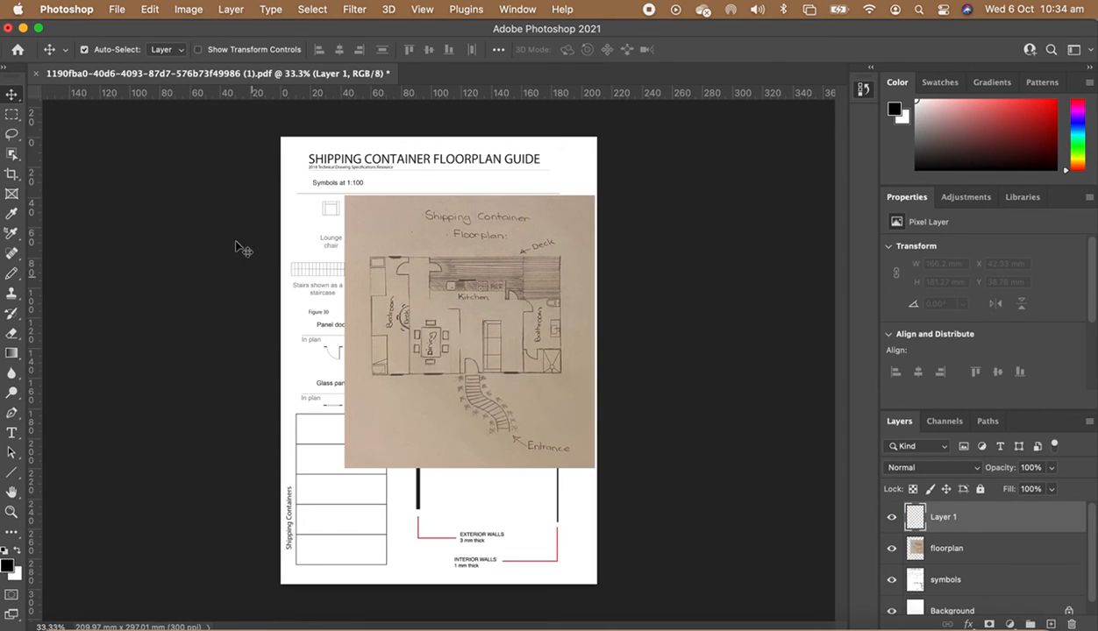
# - Select the Pen tool and reset the Essentials workspace
pyautogui.press('p')
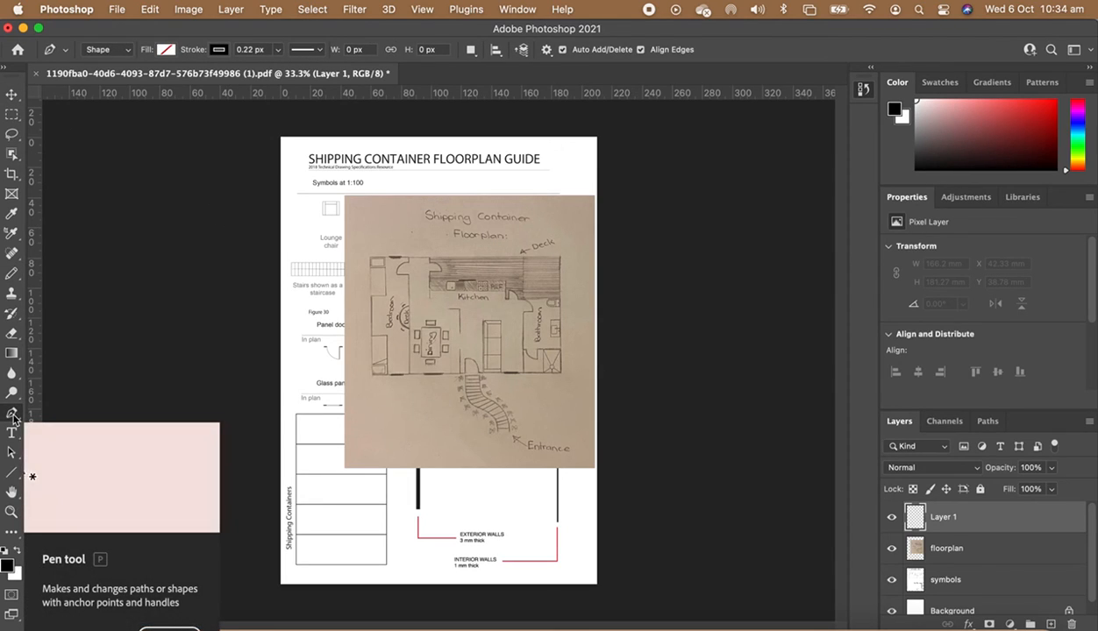
pyautogui.click(517, 9)
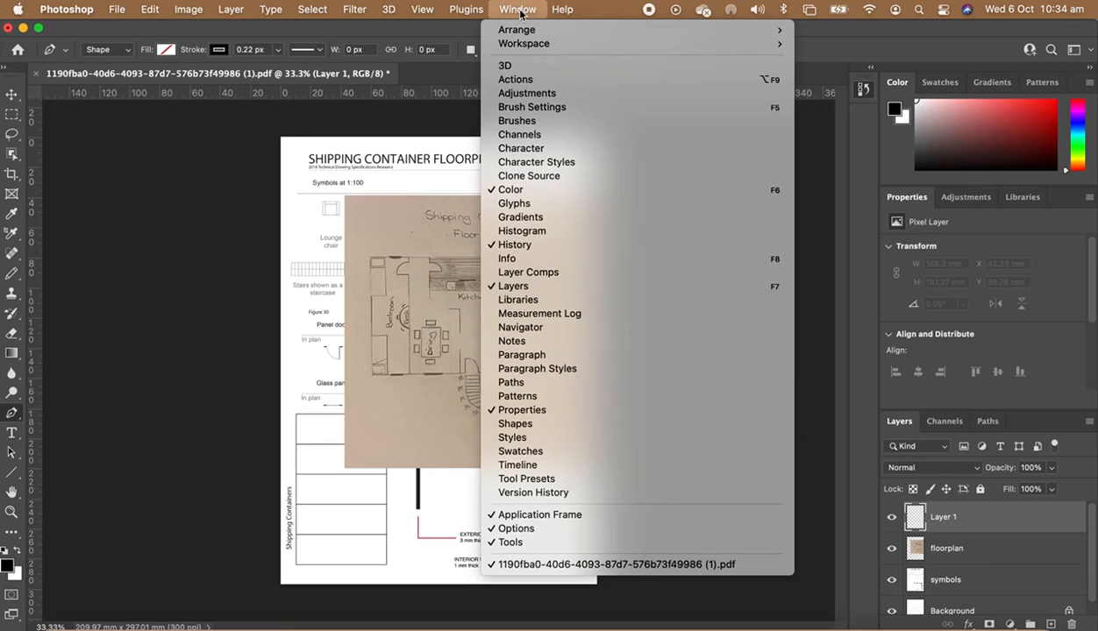
pyautogui.moveTo(614, 43)
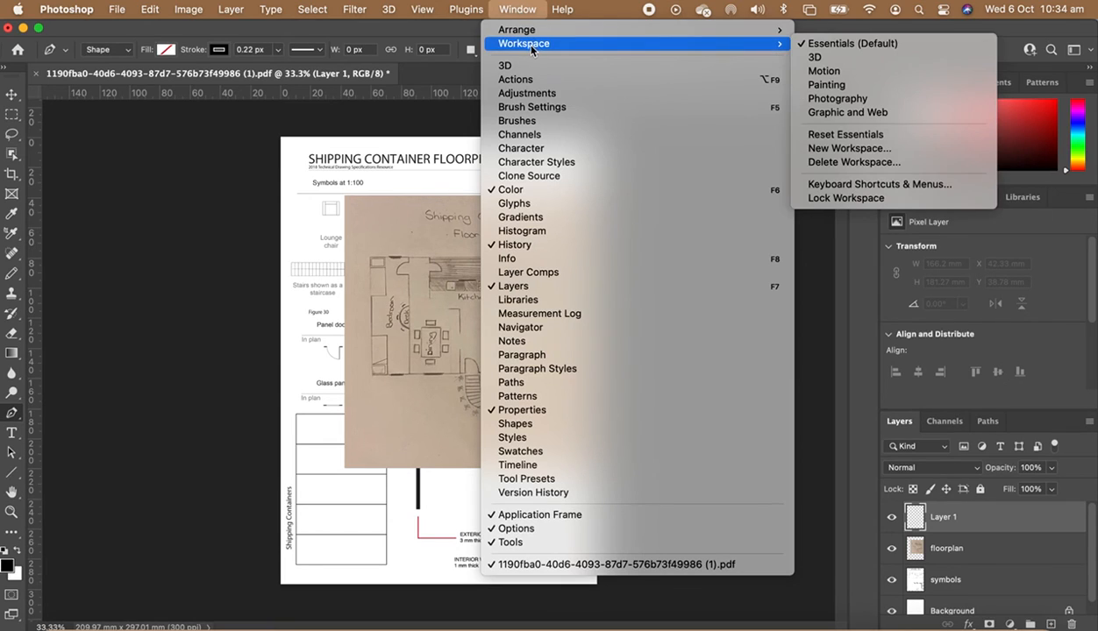
pyautogui.click(846, 138)
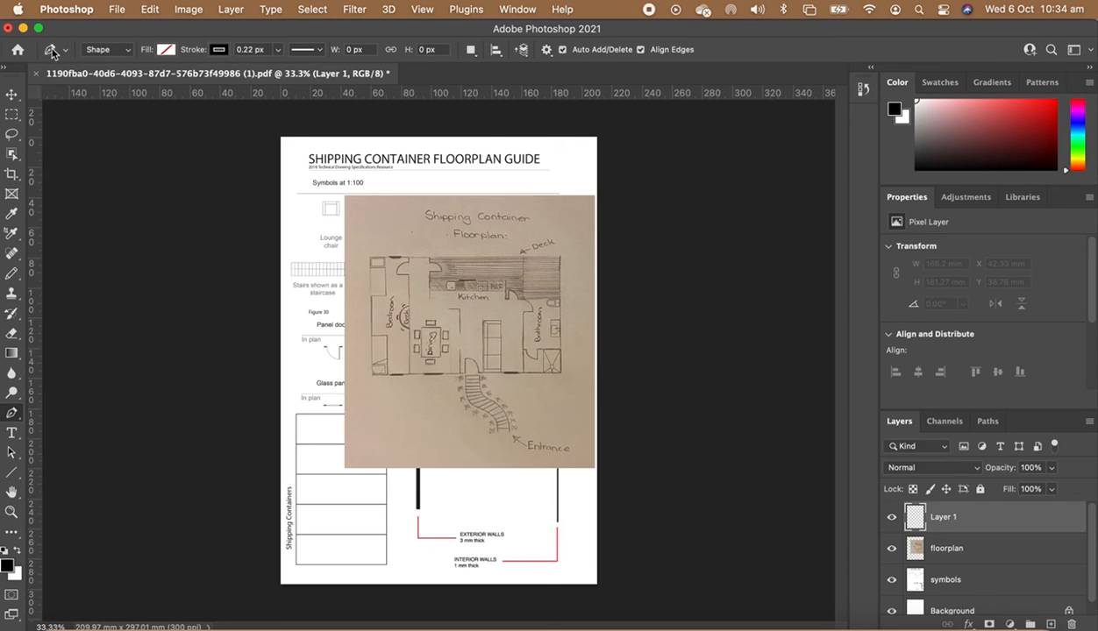
# - Set the Pen tool to Shape mode with no fill and a 15 px stroke
pyautogui.click(106, 50)
pyautogui.click(104, 51)
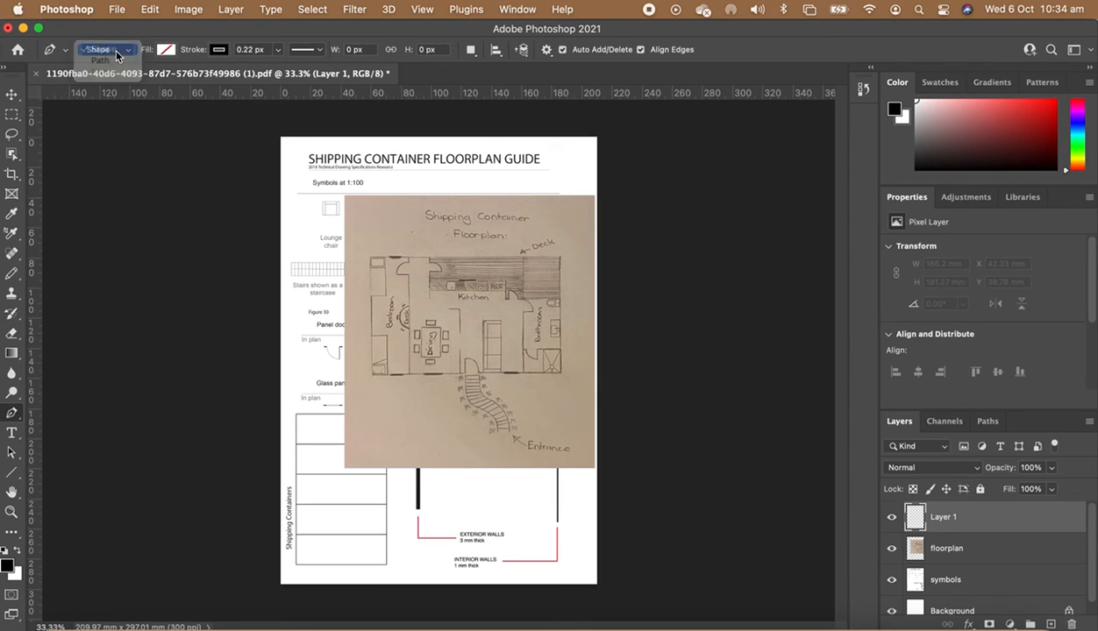
pyautogui.click(166, 50)
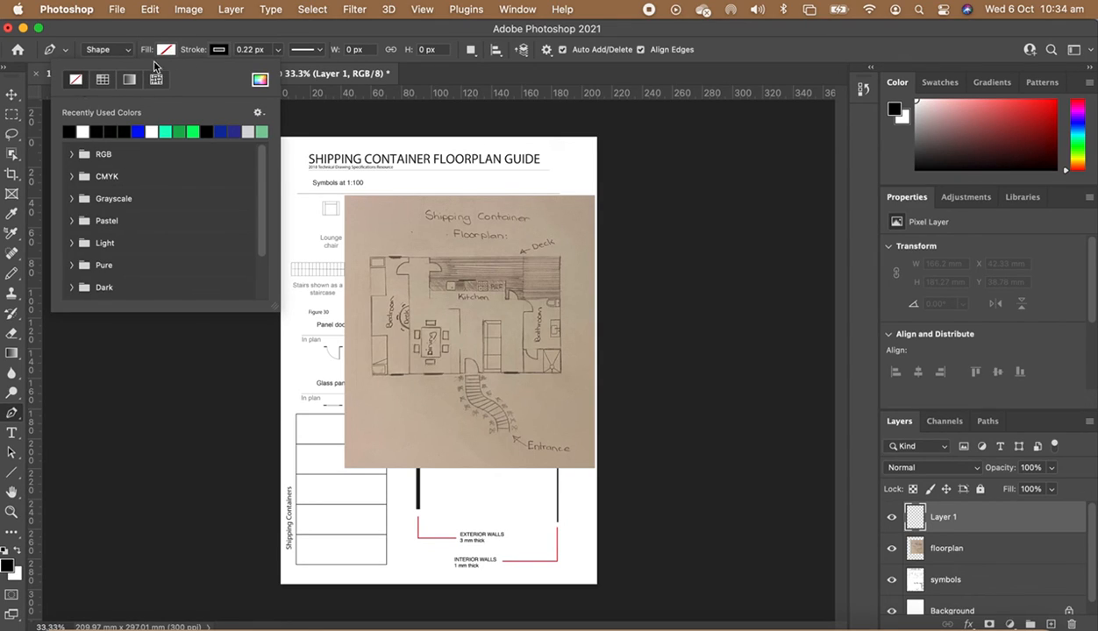
pyautogui.click(193, 29)
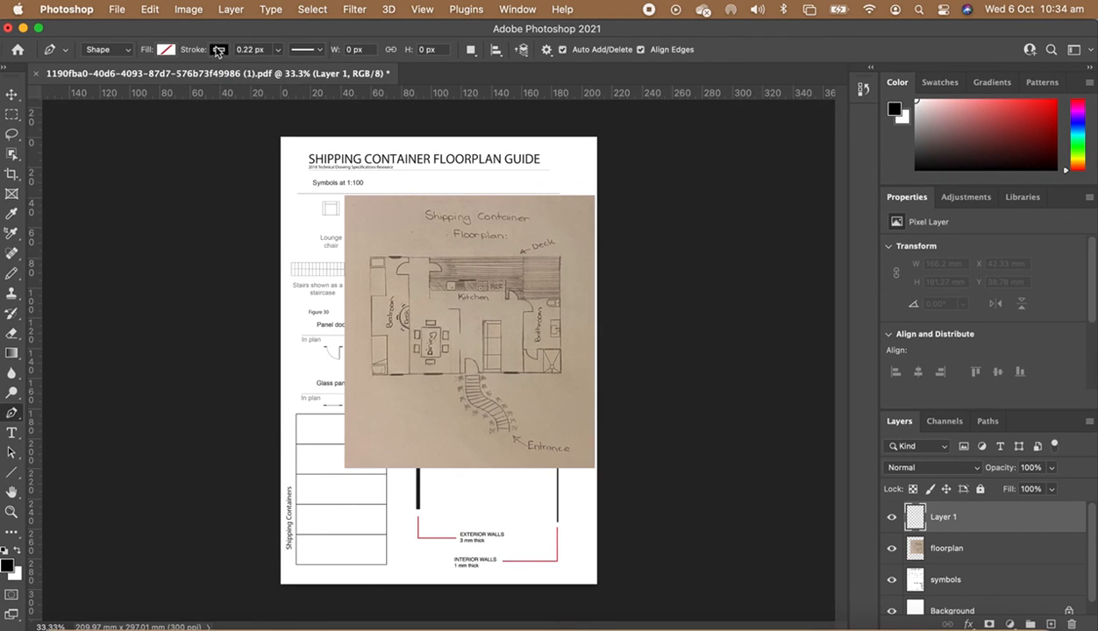
pyautogui.click(276, 53)
pyautogui.click(249, 50)
pyautogui.write('1')
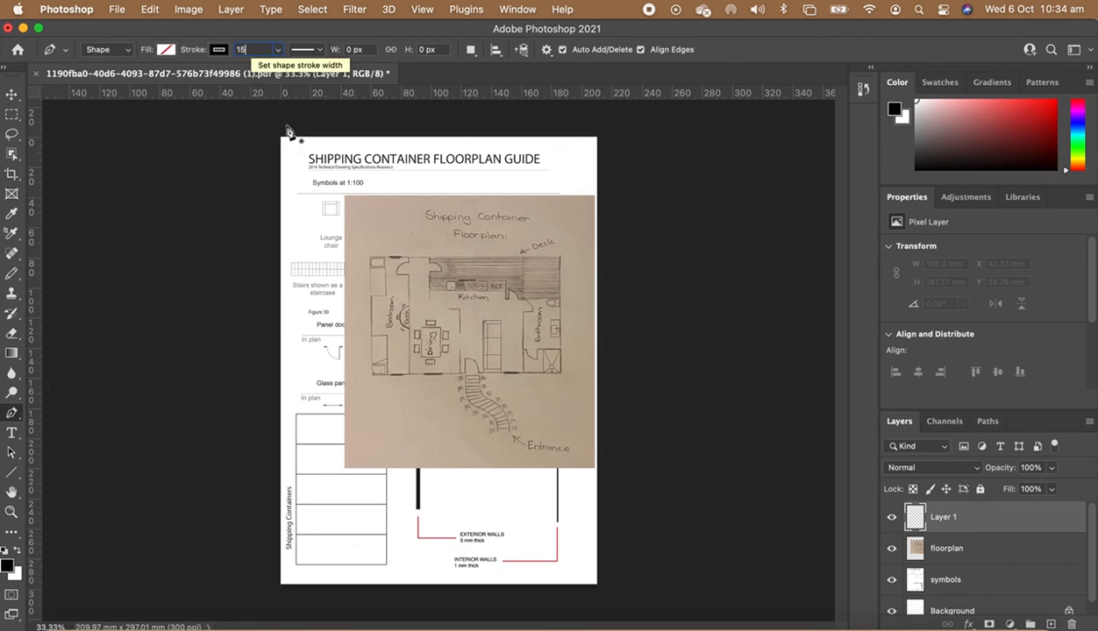
pyautogui.write('5')
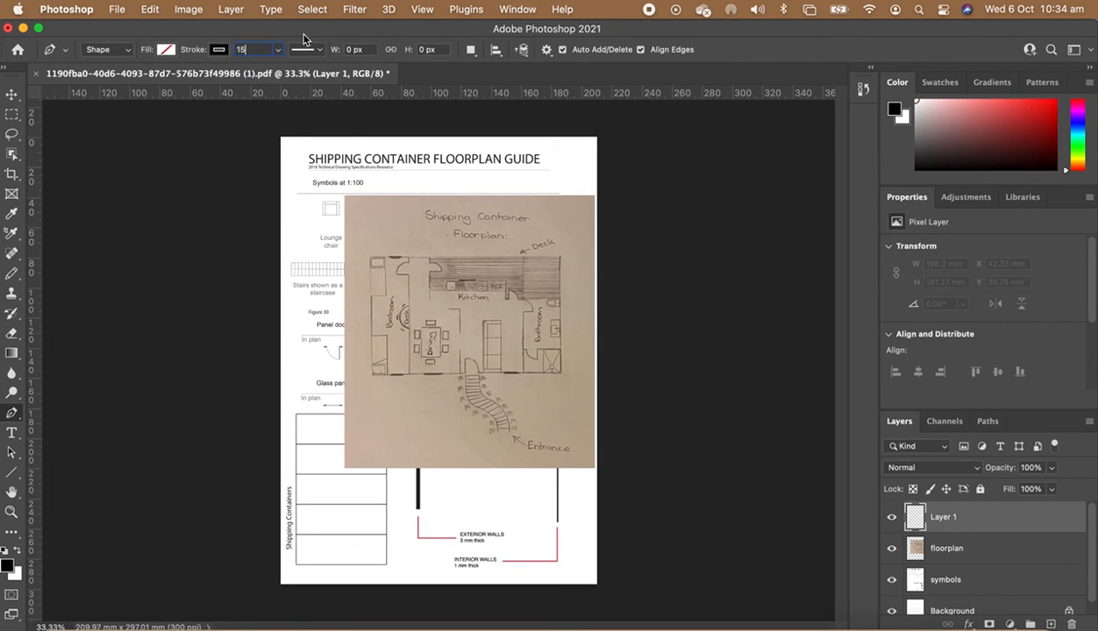
pyautogui.click(369, 259)
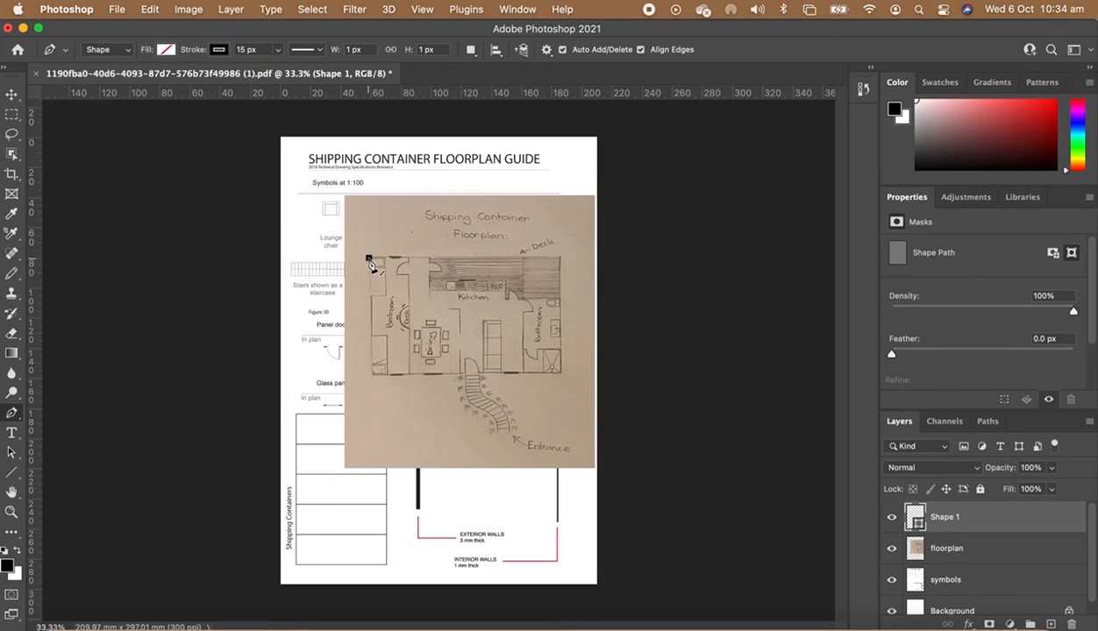
pyautogui.click(369, 378)
pyautogui.click(561, 377)
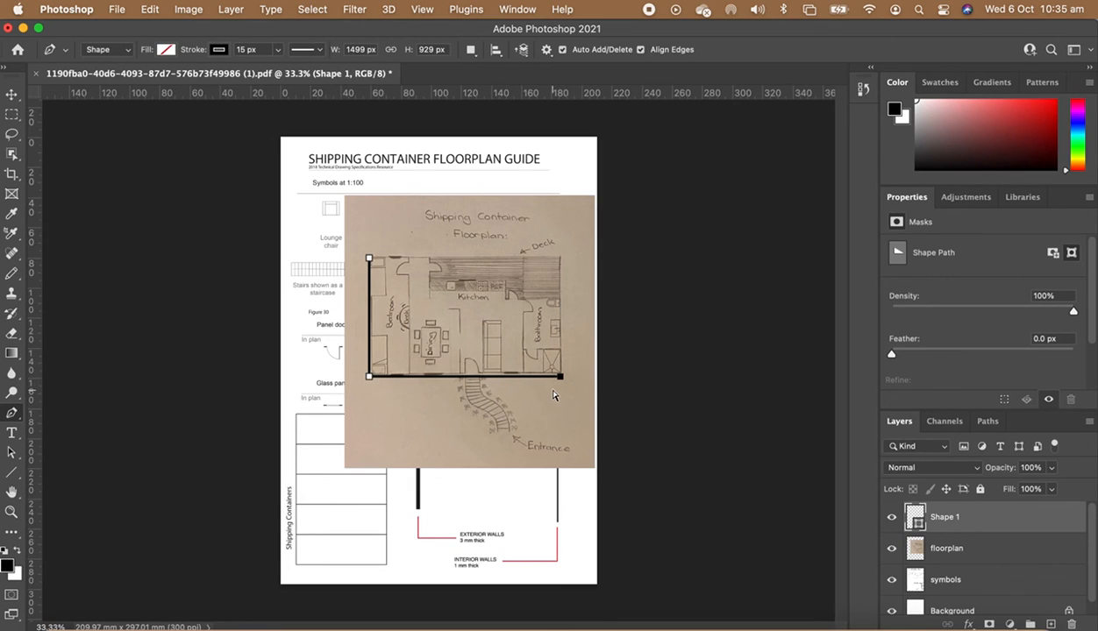
pyautogui.press('super+equal')
pyautogui.press('super+equal')
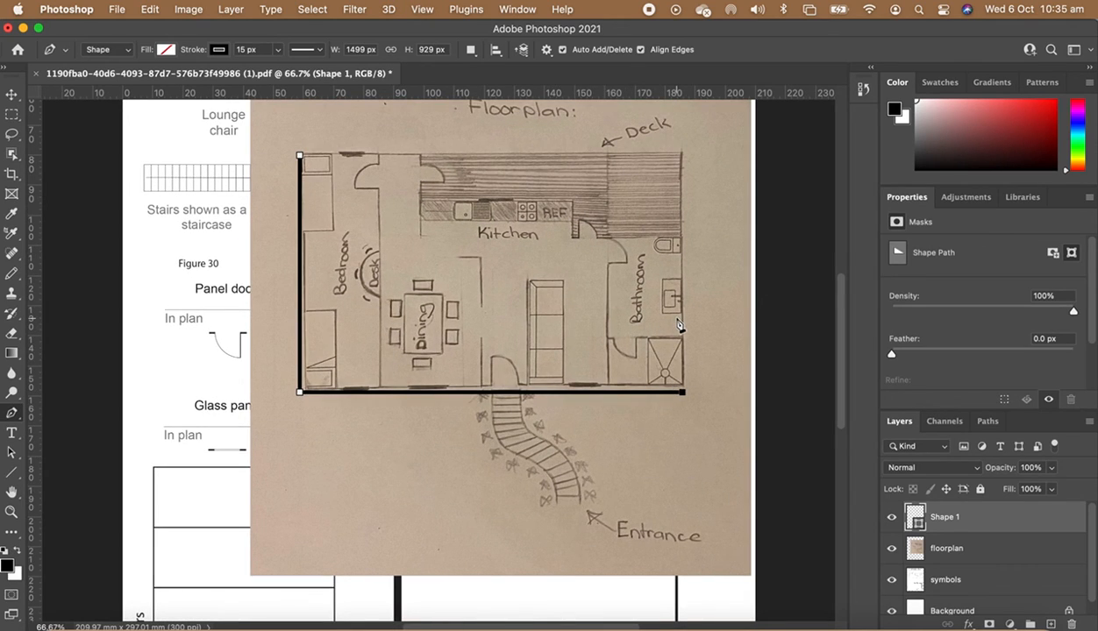
pyautogui.press('super+z')
pyautogui.press('super+z')
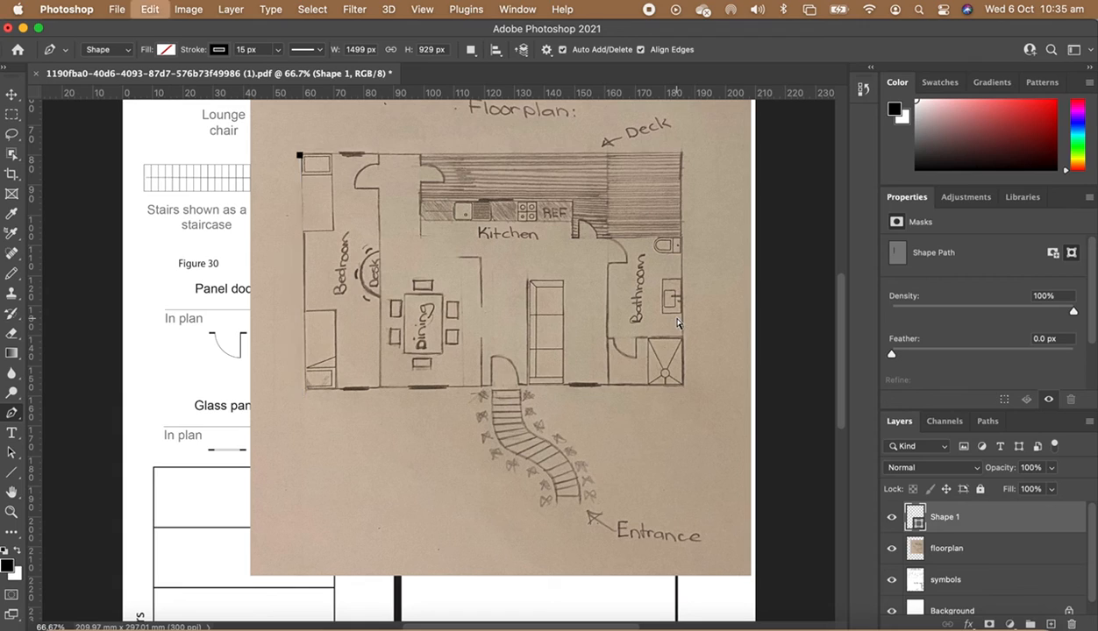
pyautogui.press('super+z')
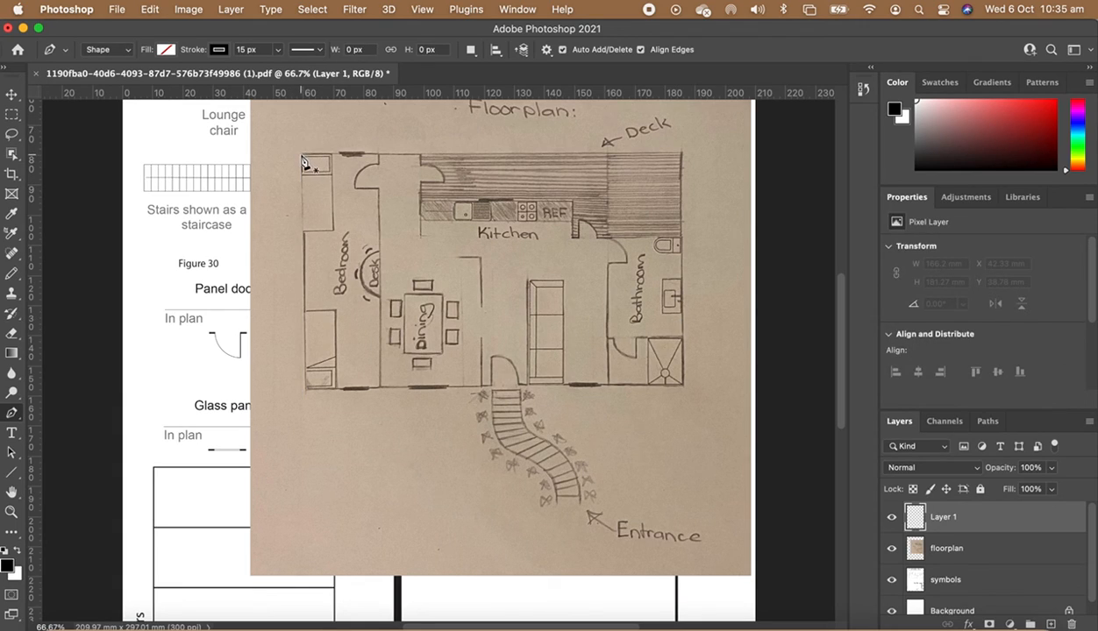
# - Trace the sketch's external walls as a closed stepped outline with the Pen tool
pyautogui.click(303, 156)
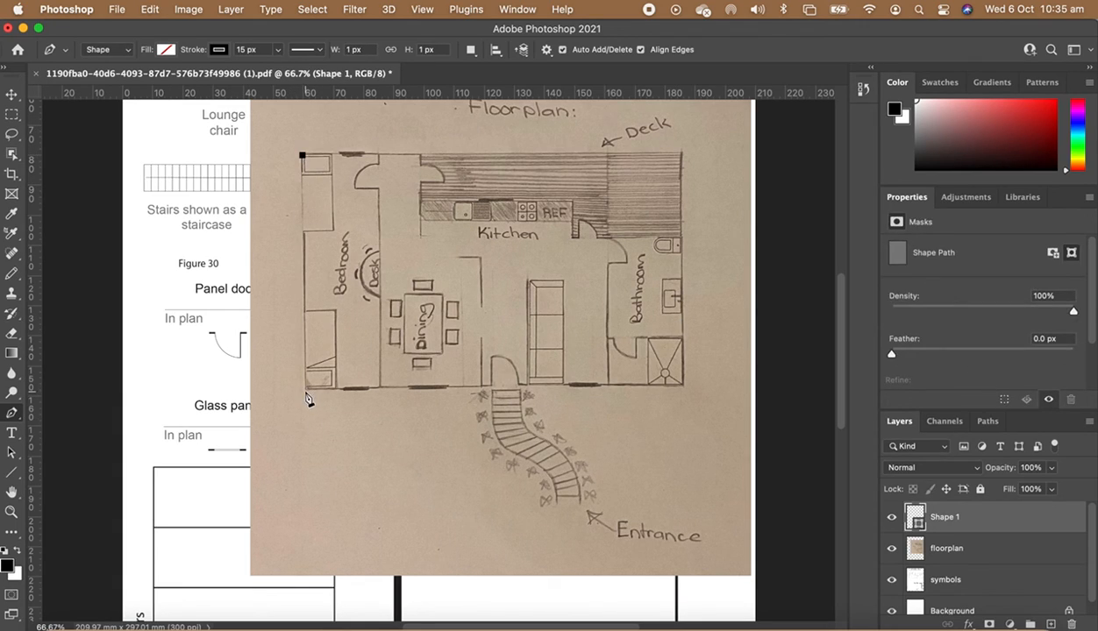
pyautogui.click(304, 390)
pyautogui.click(684, 391)
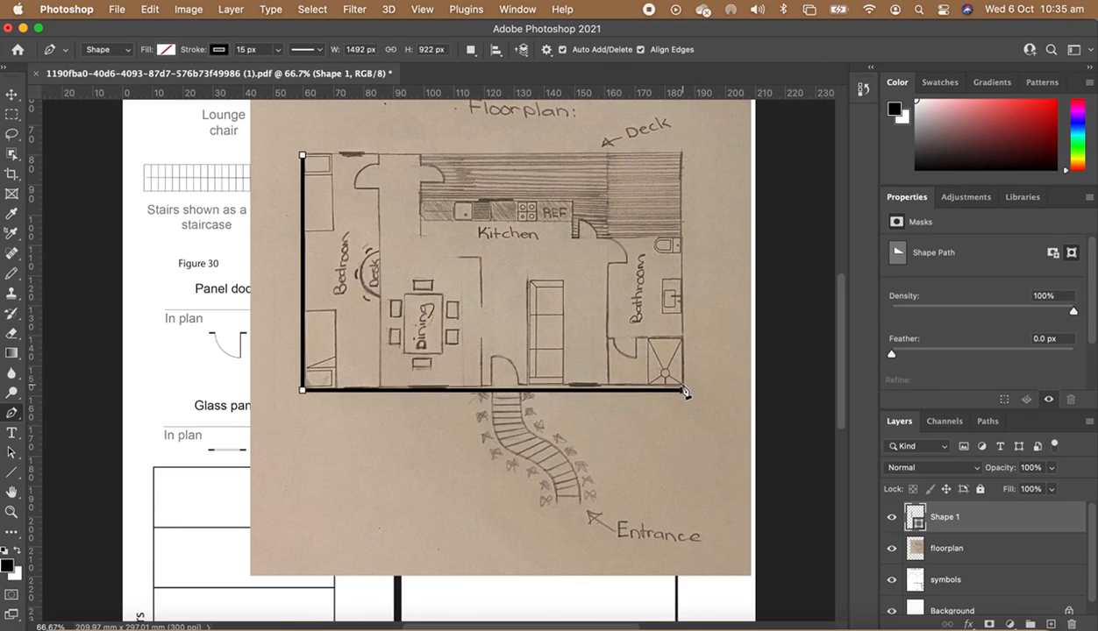
pyautogui.click(682, 237)
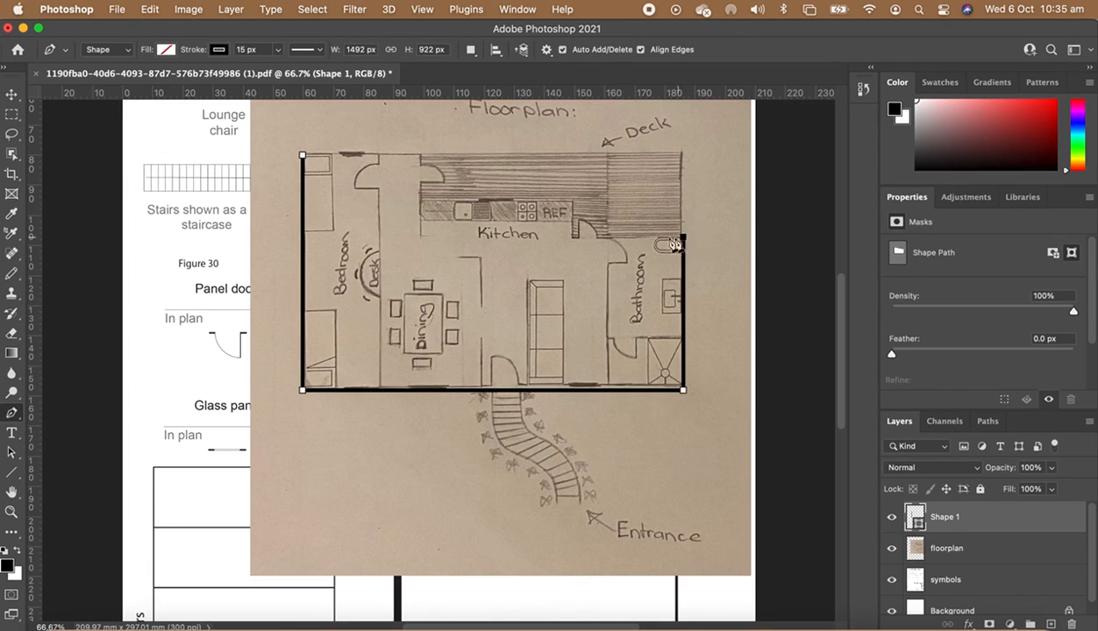
pyautogui.click(573, 237)
pyautogui.click(573, 202)
pyautogui.click(422, 204)
pyautogui.click(421, 154)
pyautogui.click(303, 155)
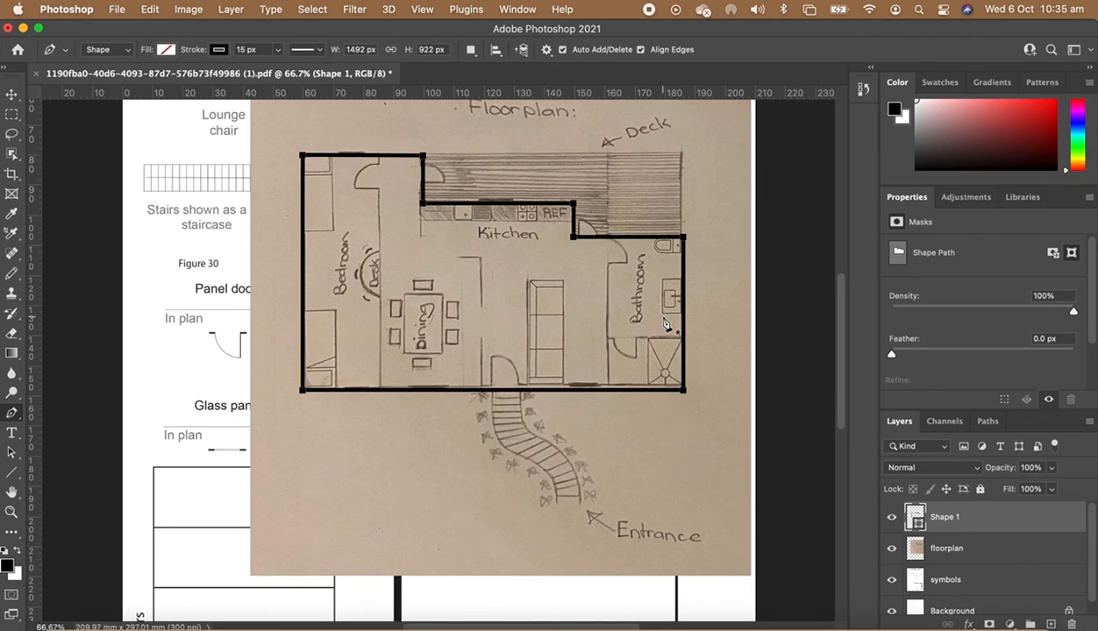
# - Rasterize the traced shape layer
pyautogui.rightClick(931, 510)
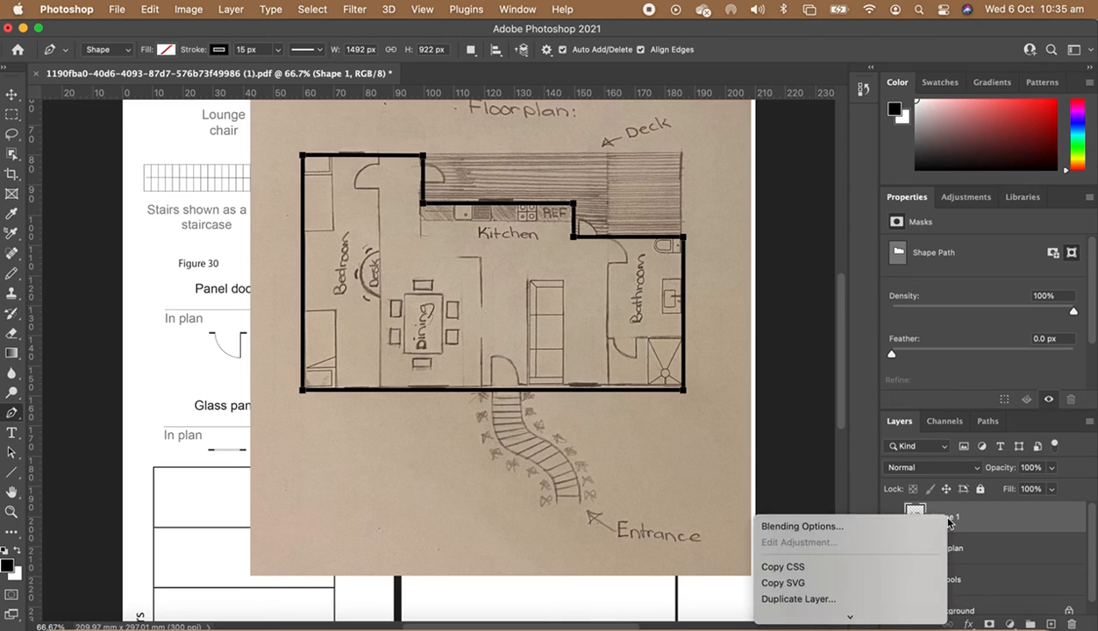
pyautogui.scroll(-5, 854, 535)
pyautogui.scroll(-2, 873, 551)
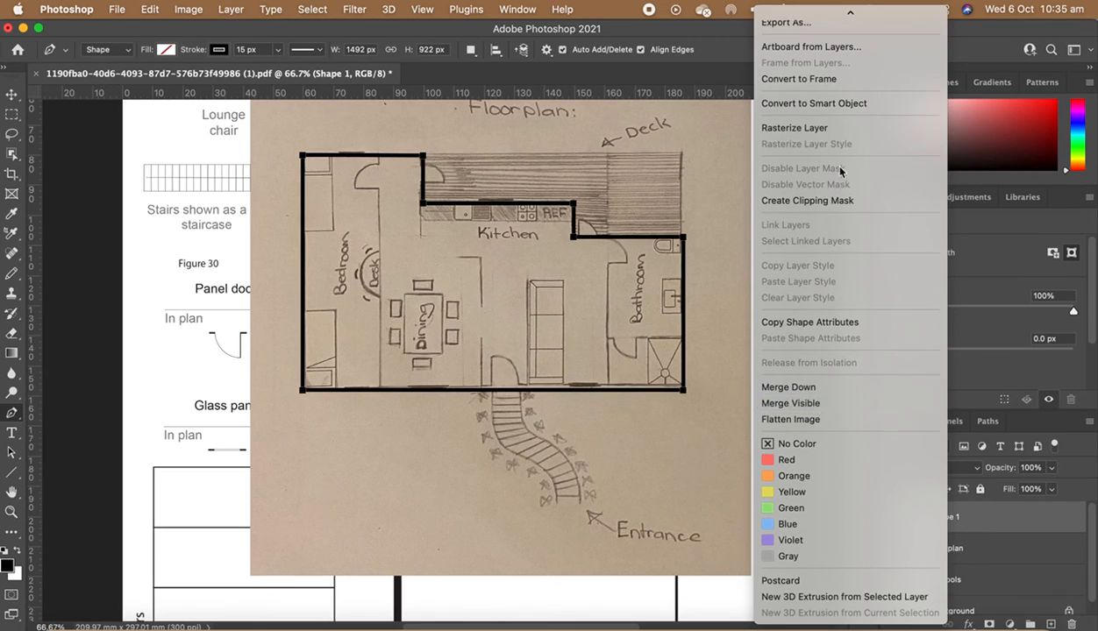
pyautogui.click(794, 122)
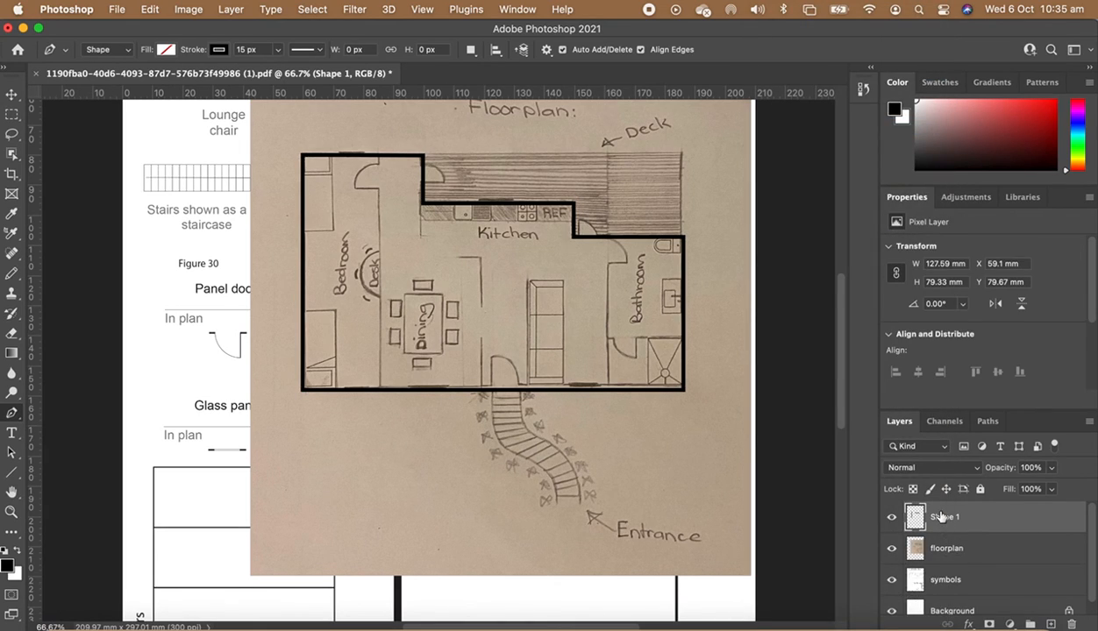
# - Rename the rasterized layer as external walls
pyautogui.doubleClick(945, 517)
pyautogui.write('e')
pyautogui.press('Return')
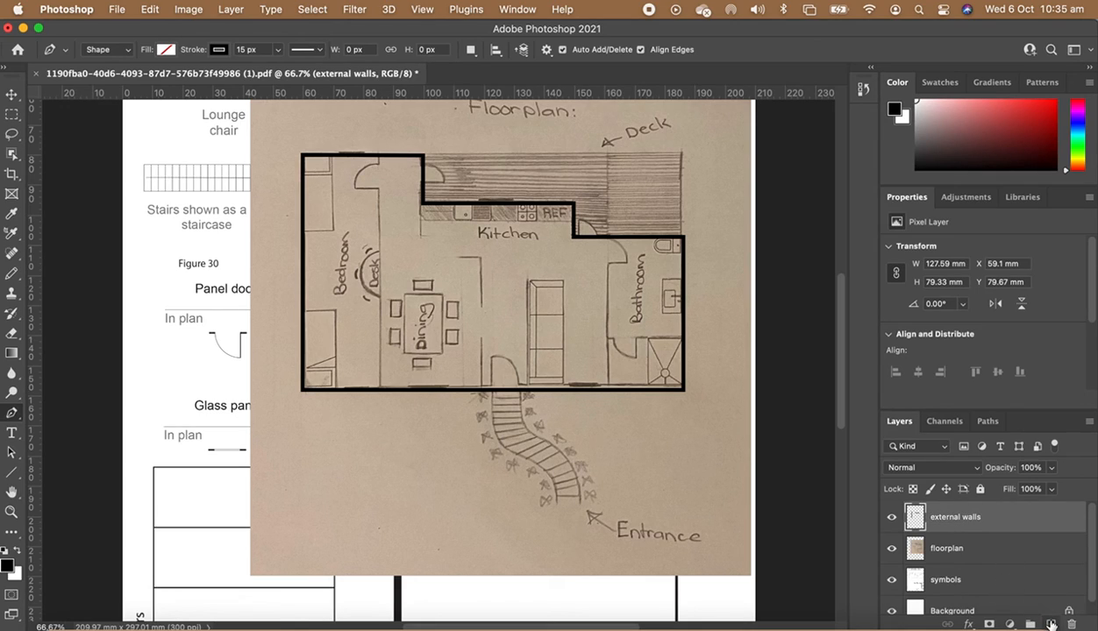
# - Add a new layer and name it internal walls
pyautogui.click(1050, 624)
pyautogui.doubleClick(943, 517)
pyautogui.write('internal walls')
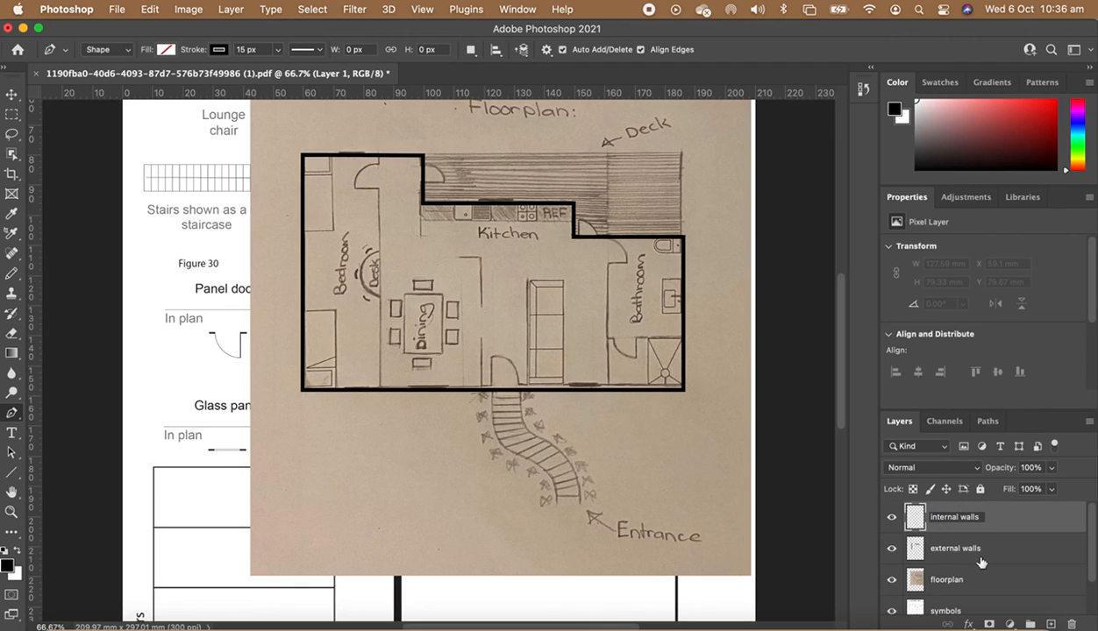
pyautogui.press('Return')
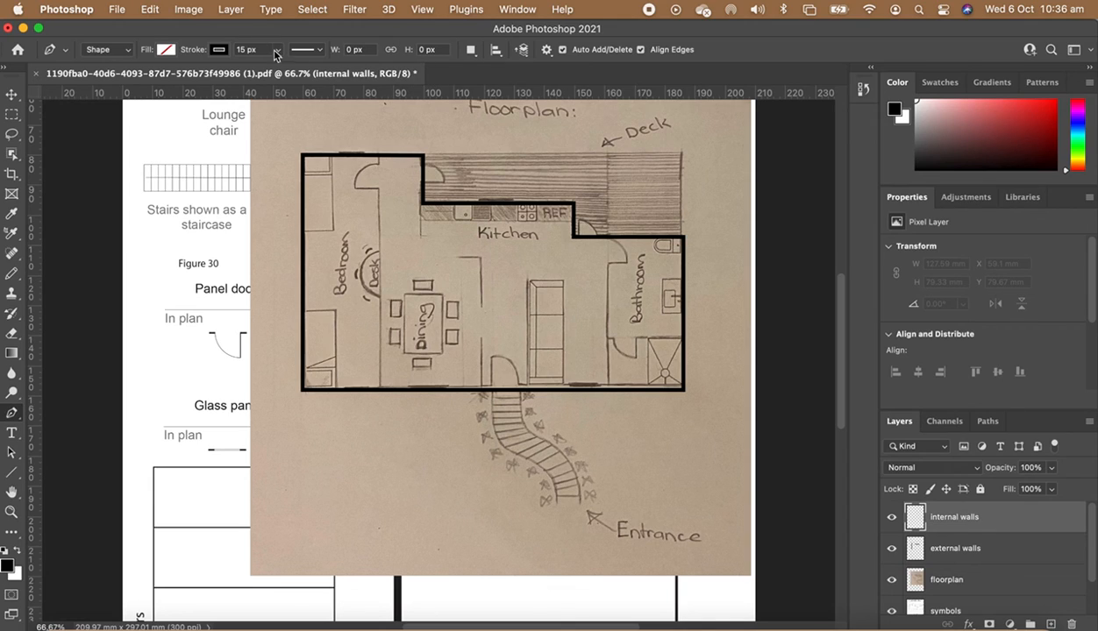
# - Set the Pen stroke to 5 px and trace the bedroom's vertical internal wall from top to bottom
pyautogui.click(247, 49)
pyautogui.click(380, 157)
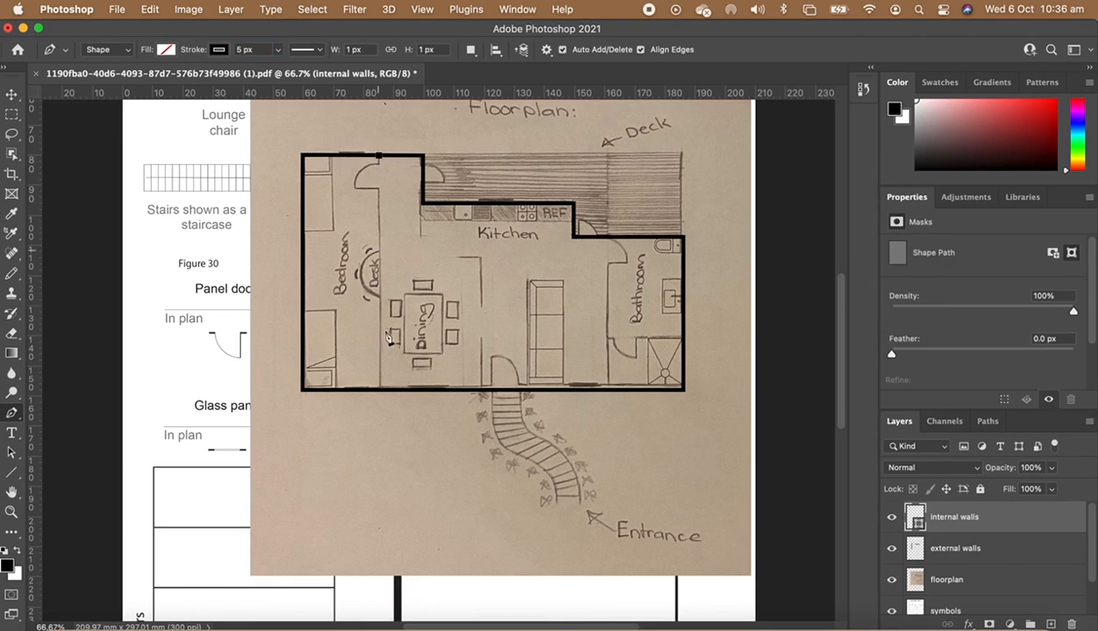
pyautogui.click(380, 389)
# - Trace the central wall segments beside the dining area and the vertical wall enclosing the bathroom
pyautogui.click(480, 390)
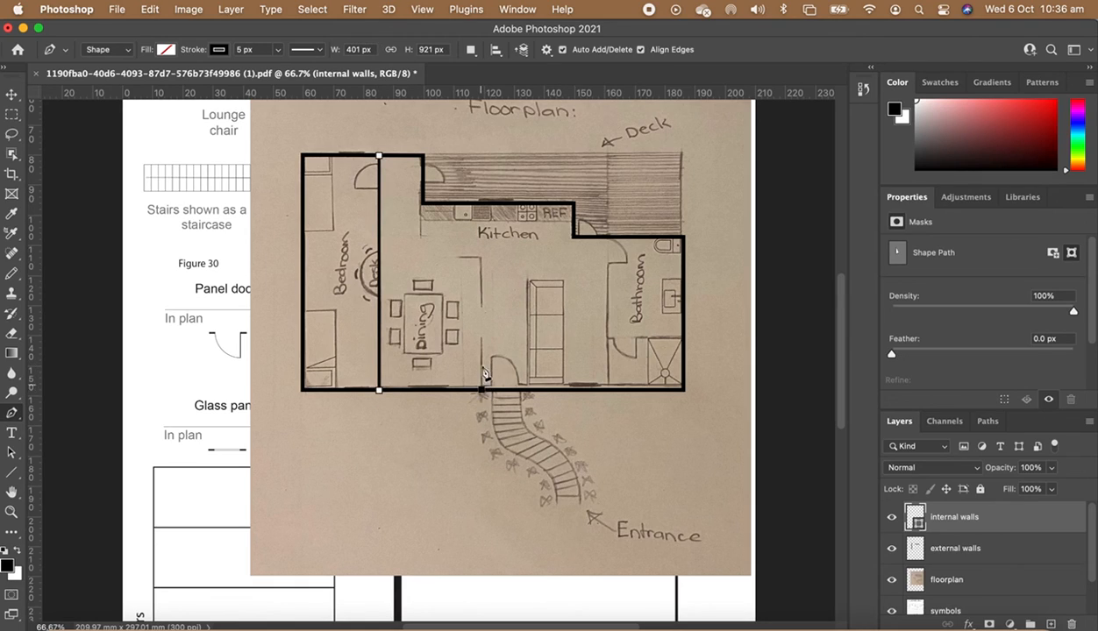
pyautogui.click(480, 341)
pyautogui.press('Escape')
pyautogui.click(482, 307)
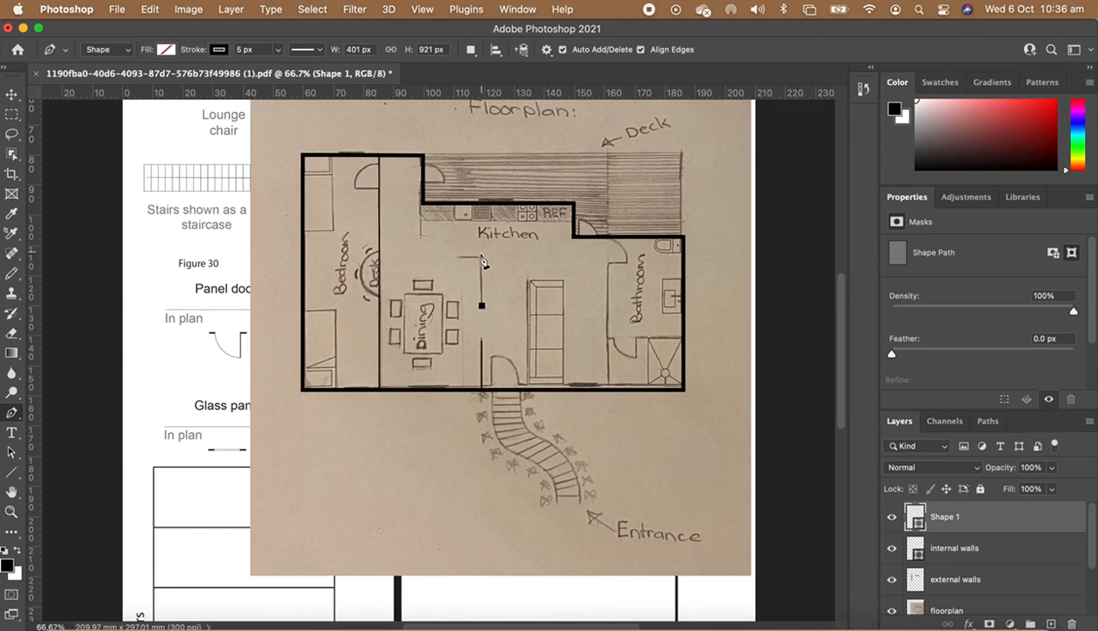
pyautogui.click(482, 259)
pyautogui.click(458, 259)
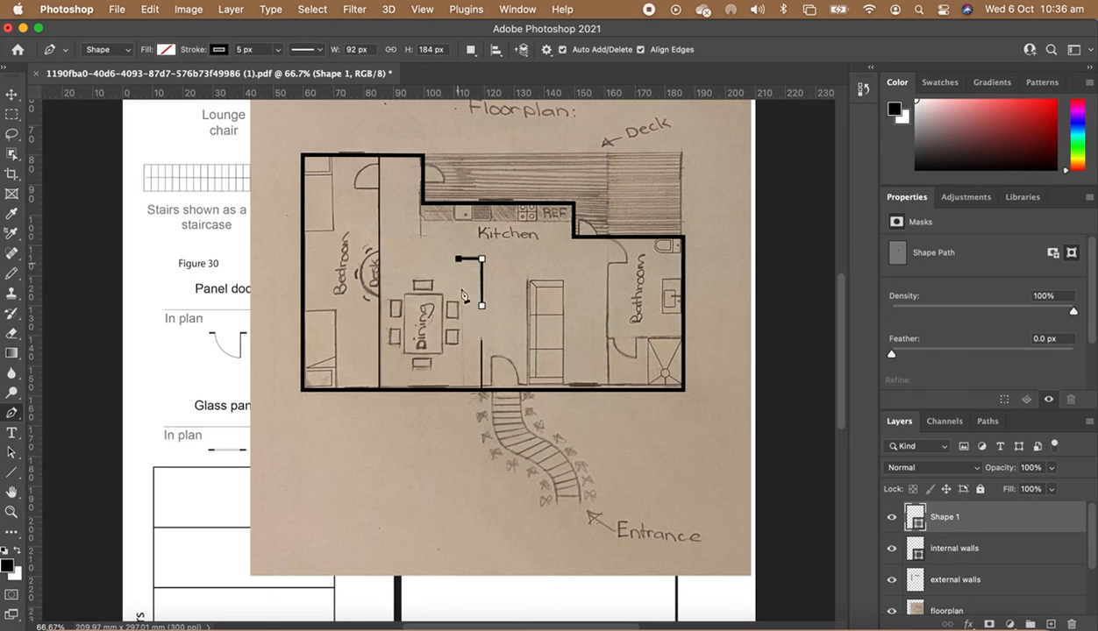
pyautogui.press('Return')
pyautogui.click(608, 389)
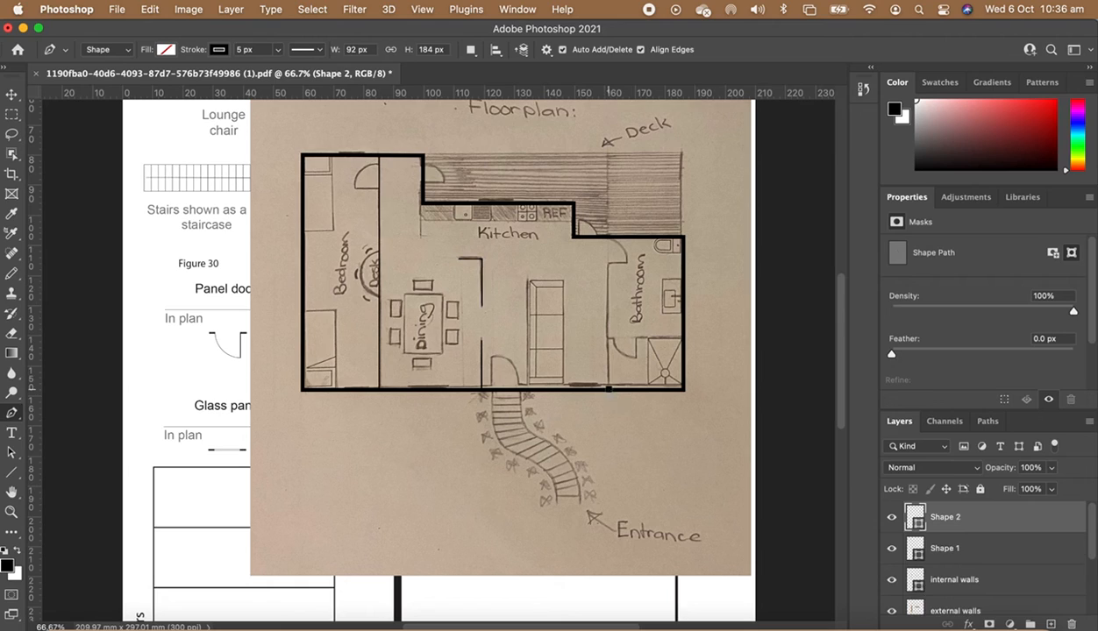
pyautogui.click(609, 238)
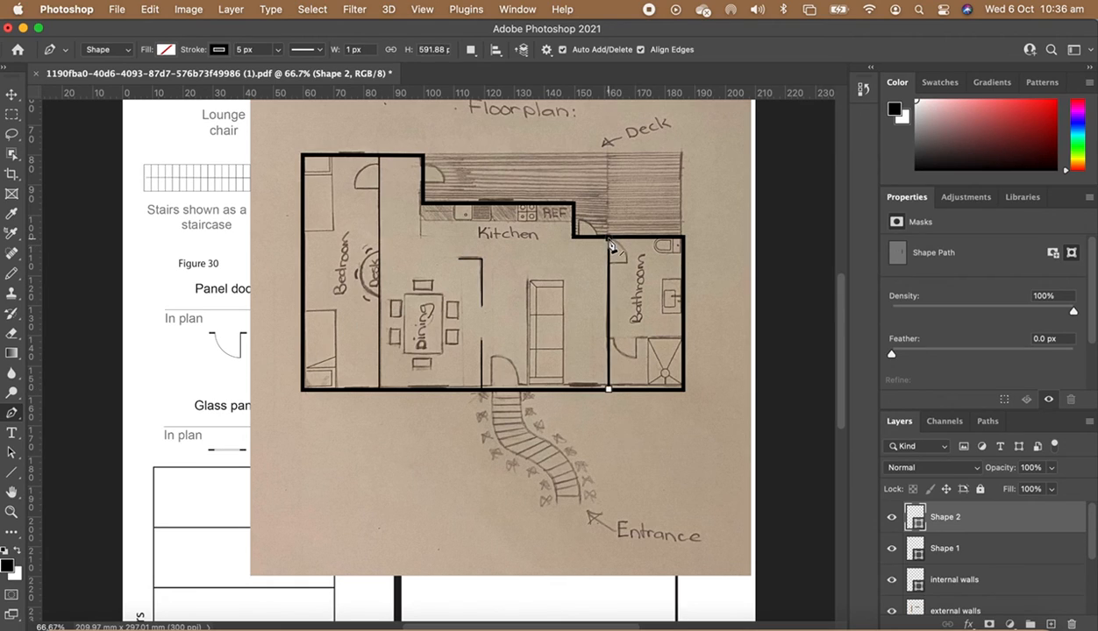
pyautogui.click(556, 265)
pyautogui.moveTo(558, 275); pyautogui.dragTo(530, 235)
pyautogui.moveTo(515, 246); pyautogui.dragTo(515, 249)
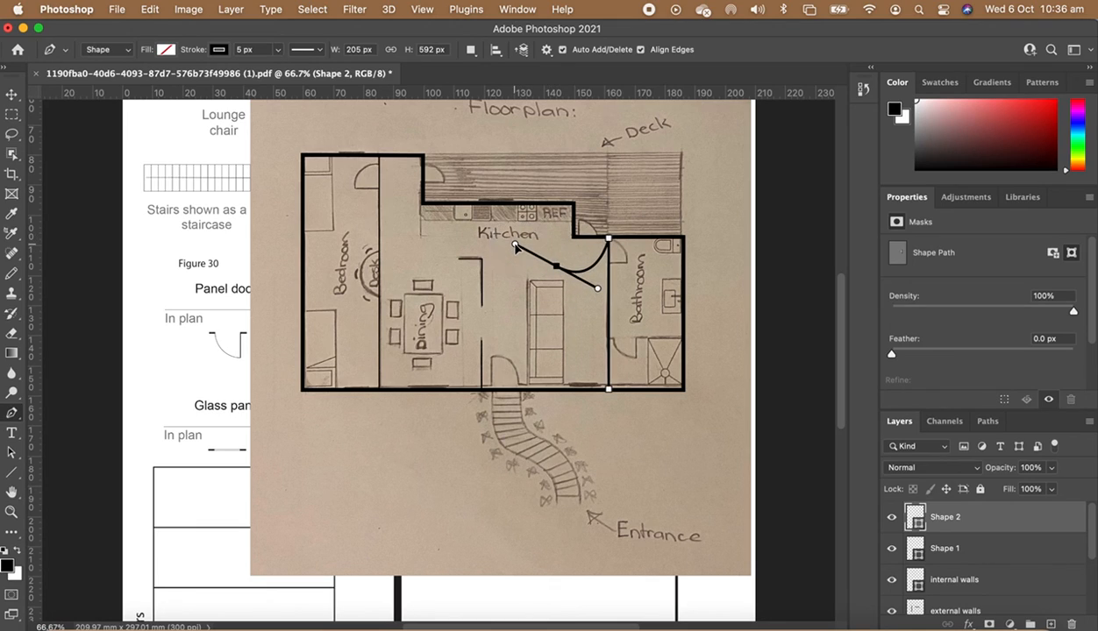
pyautogui.press('Escape')
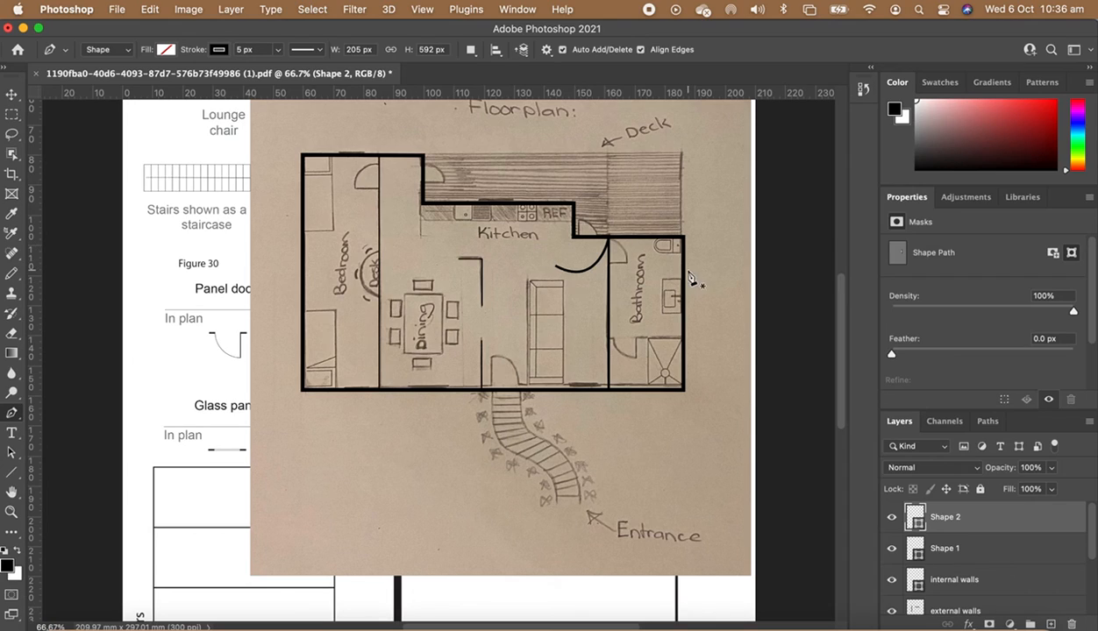
pyautogui.press('super+z')
# - Rasterize the internal wall shape layers
pyautogui.scroll(-2, 982, 579)
pyautogui.scroll(2, 1002, 589)
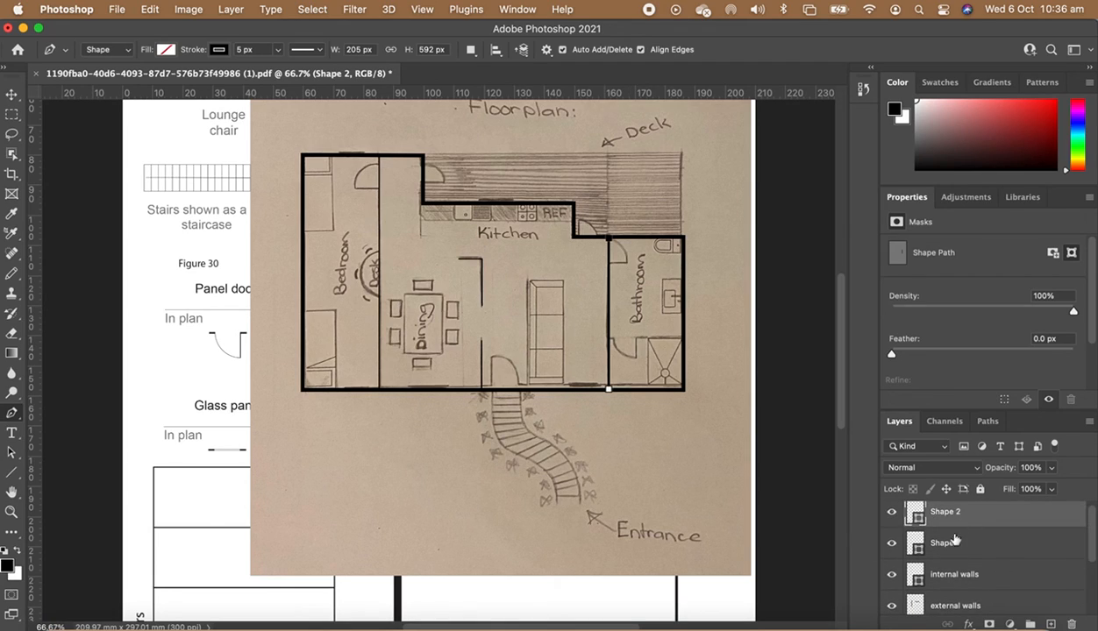
pyautogui.keyDown('shift'); pyautogui.click(948, 576); pyautogui.keyUp('shift')
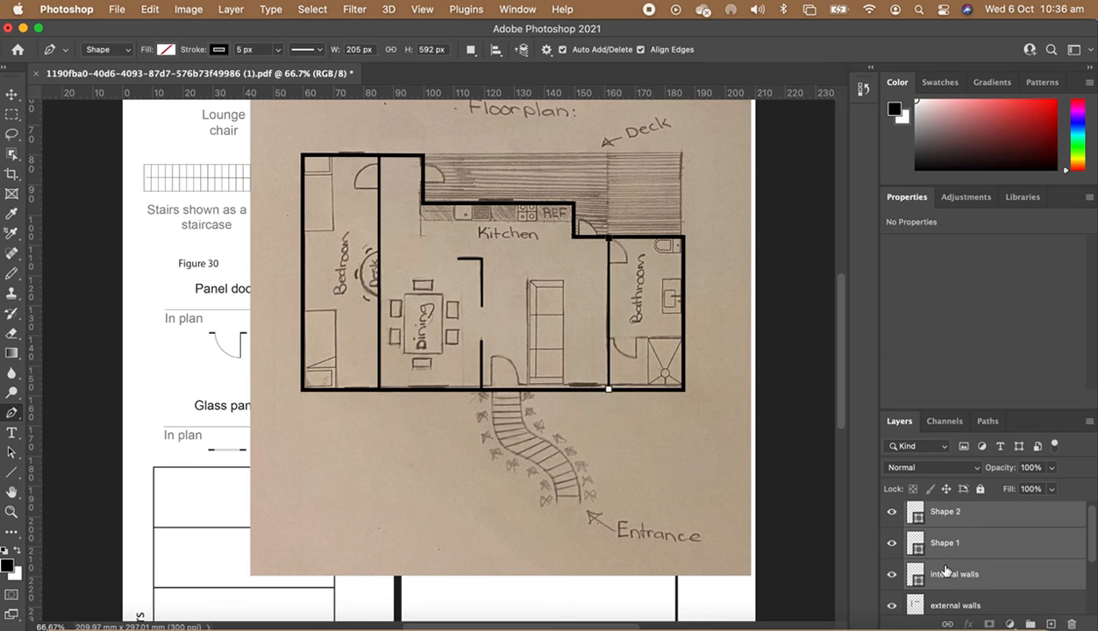
pyautogui.rightClick(946, 571)
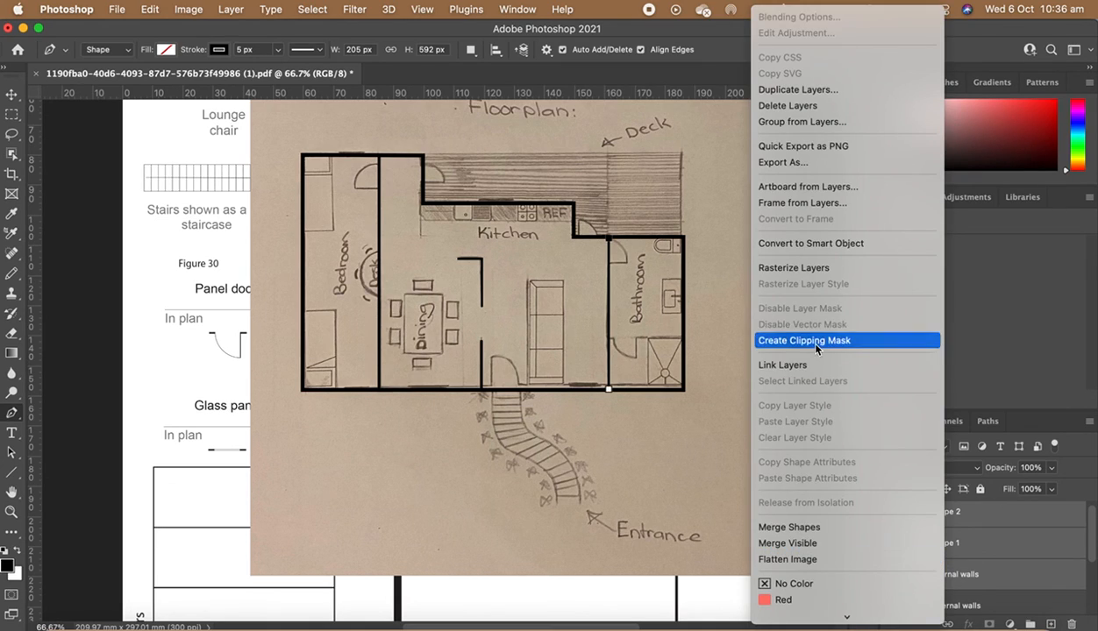
pyautogui.click(764, 262)
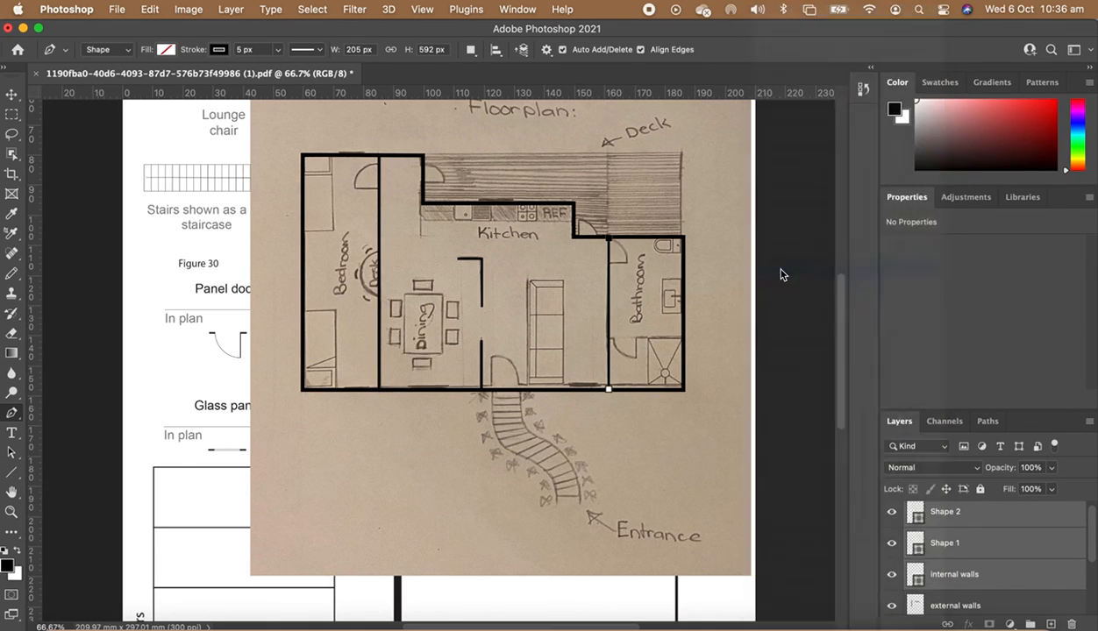
# - Merge the rasterized wall layers into one and name it internal walls
pyautogui.rightClick(948, 537)
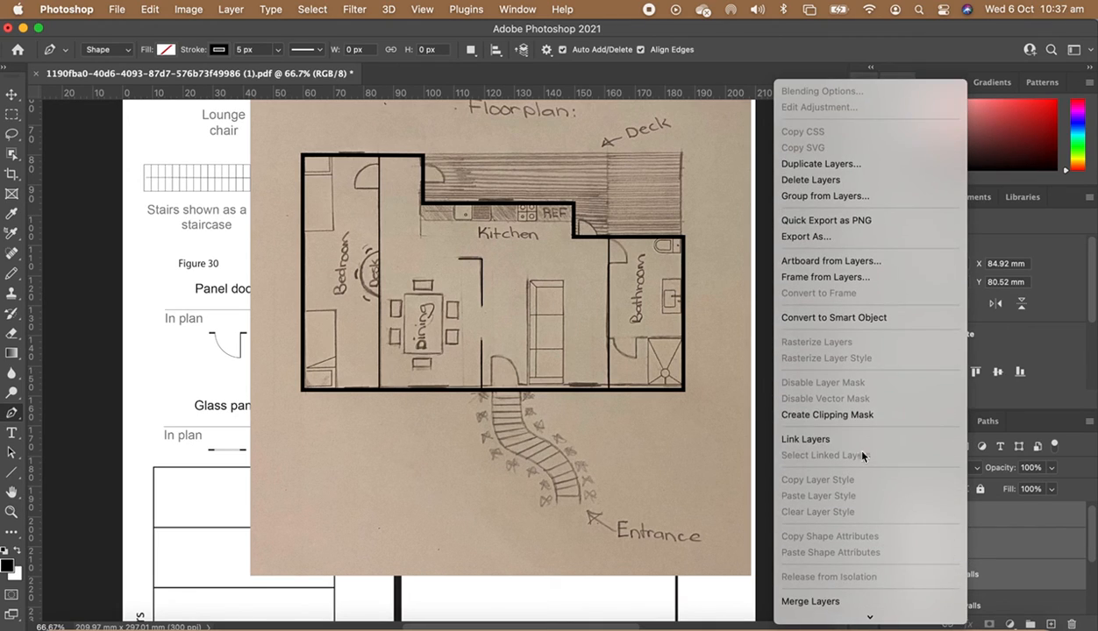
pyautogui.scroll(-5, 862, 491)
pyautogui.click(824, 388)
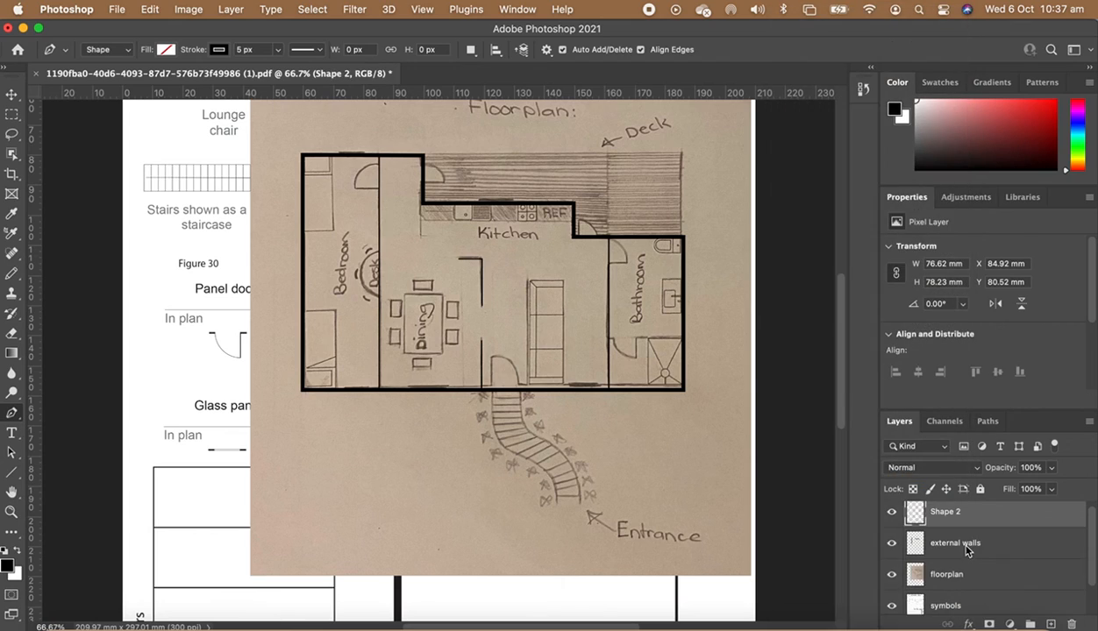
pyautogui.doubleClick(945, 512)
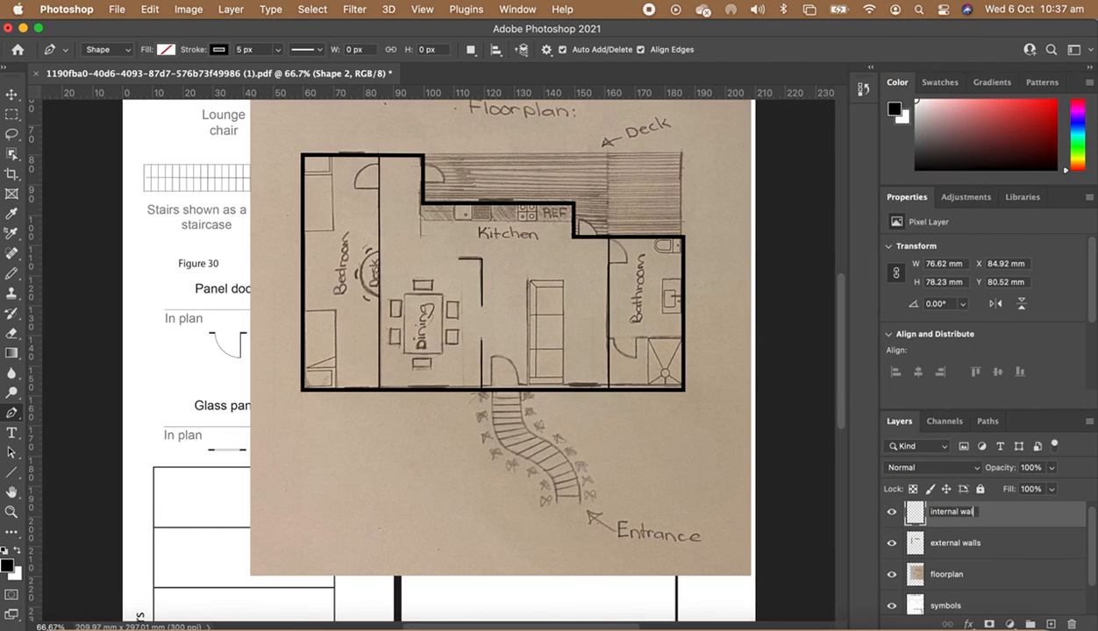
pyautogui.press('Return')
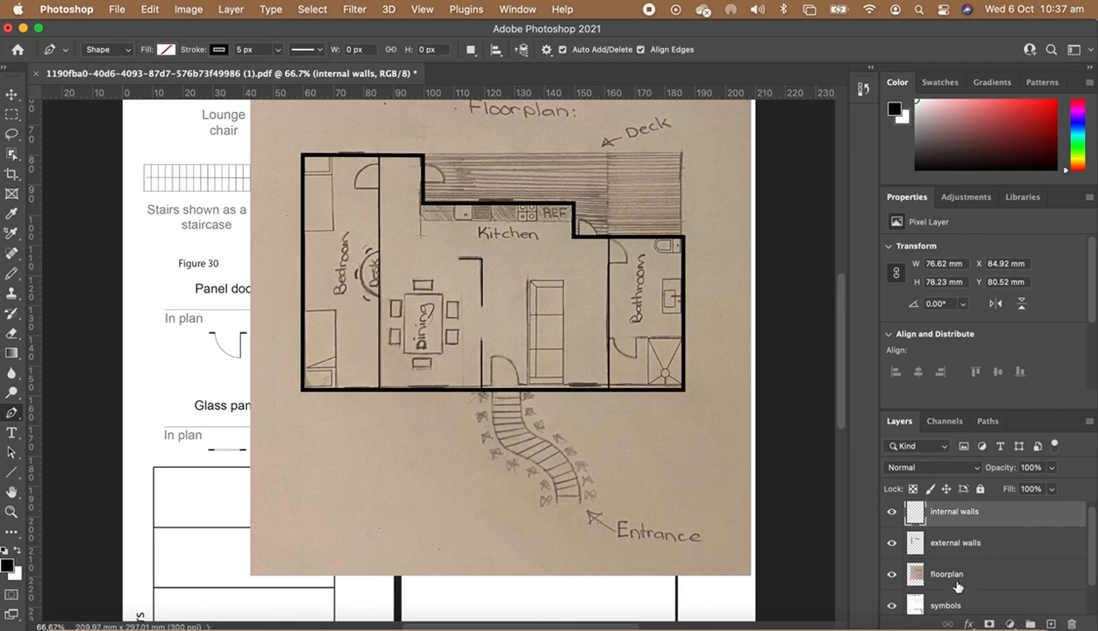
# - Toggle the floorplan layer's visibility to compare the traced walls against the symbols guide
pyautogui.click(891, 577)
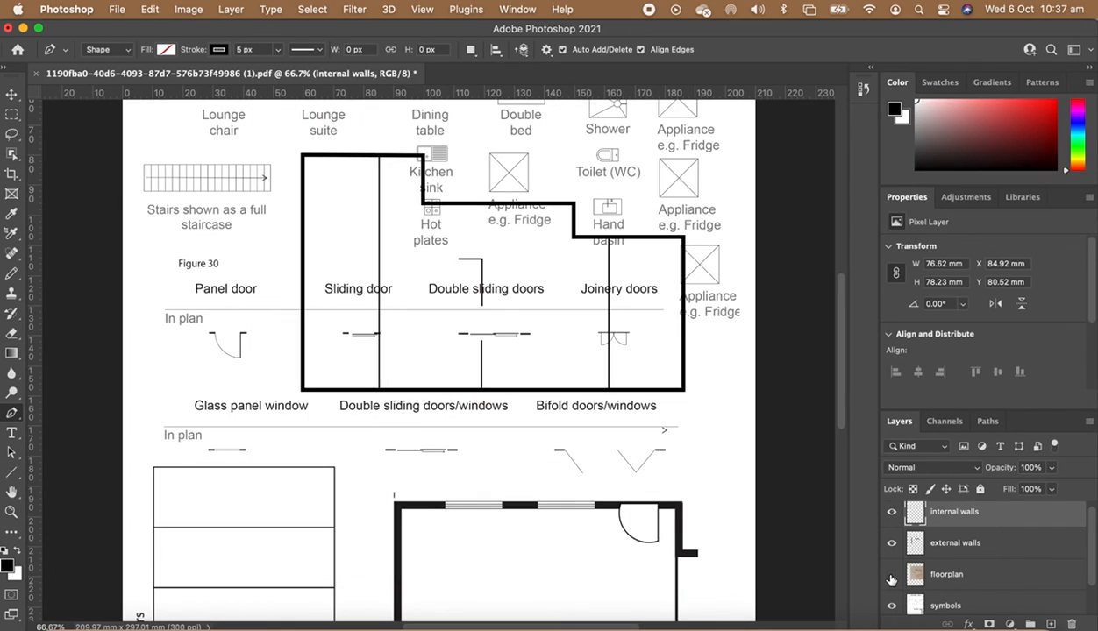
pyautogui.click(891, 579)
pyautogui.scroll(-1, 995, 548)
pyautogui.scroll(-1, 995, 548)
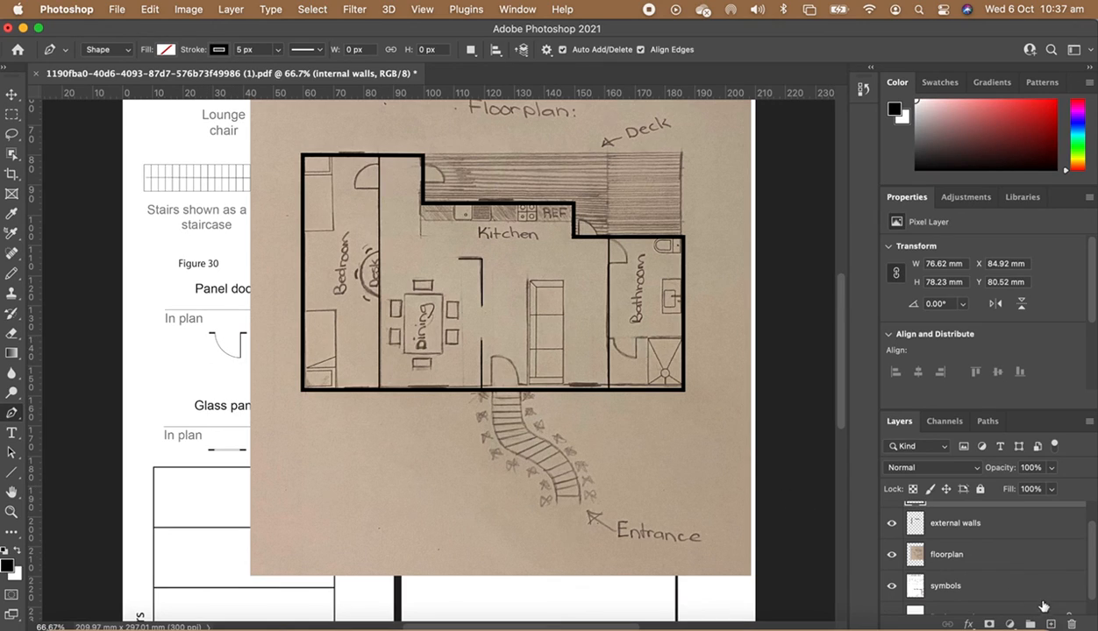
pyautogui.scroll(2, 1028, 573)
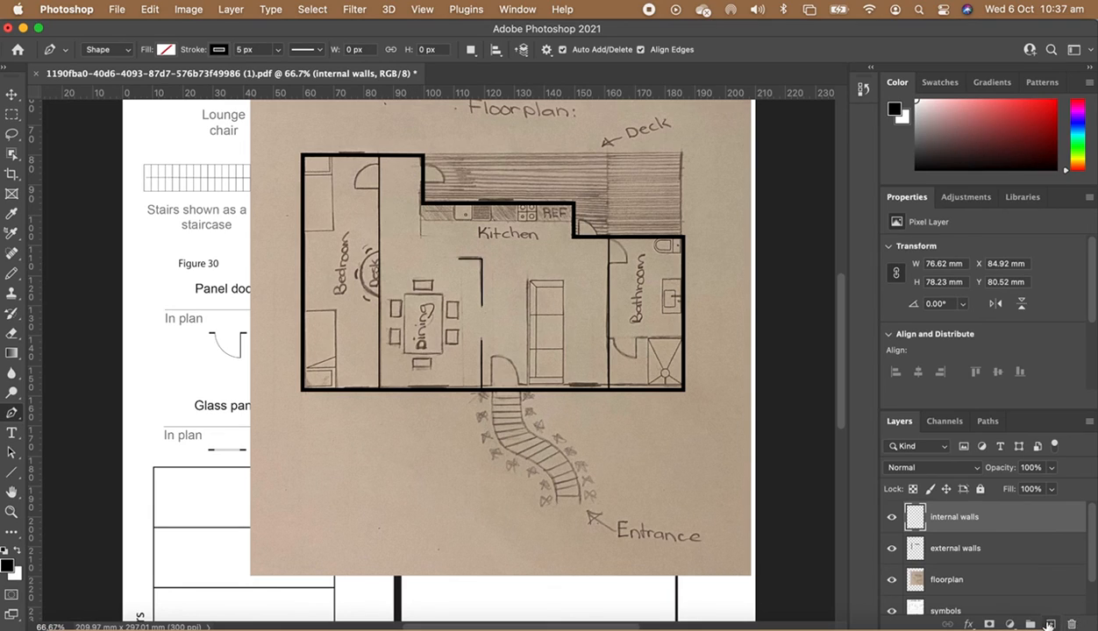
# - Add a new layer and name it doors
pyautogui.click(1050, 624)
pyautogui.doubleClick(940, 516)
pyautogui.write('do')
pyautogui.press('Return')
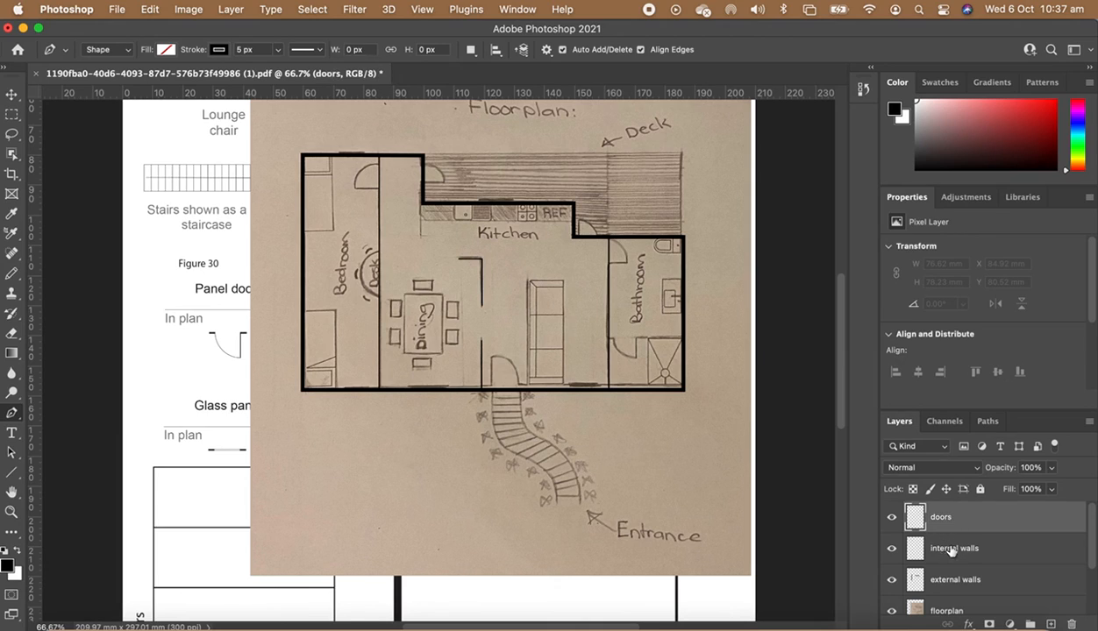
# - Marquee-select the panel door symbol on the symbols layer, then activate the doors layer
pyautogui.scroll(-2, 954, 552)
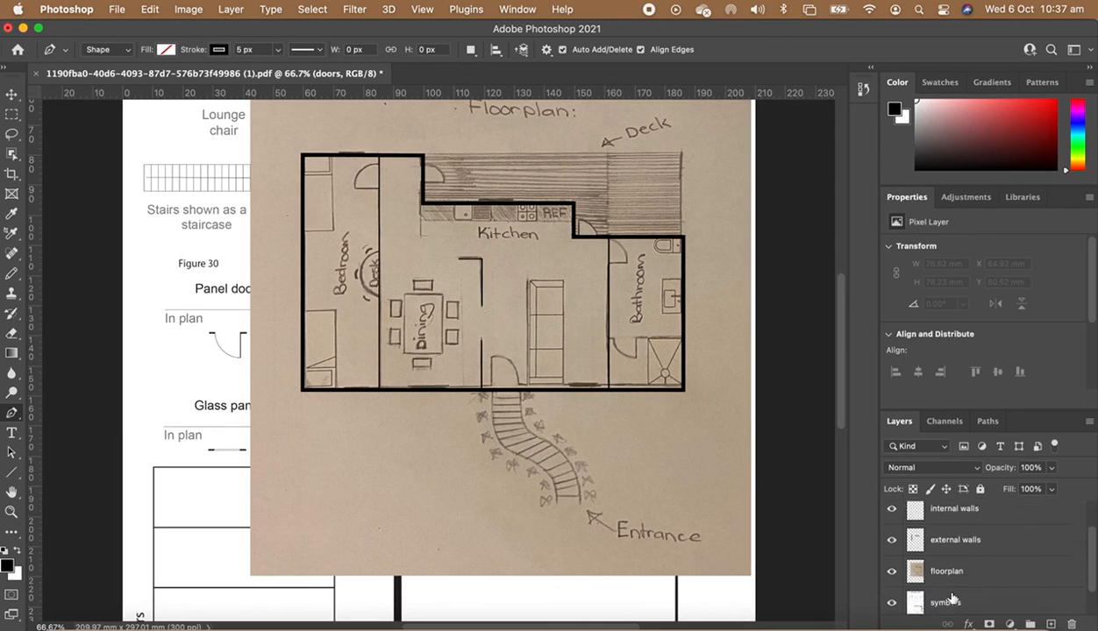
pyautogui.click(933, 577)
pyautogui.press('m')
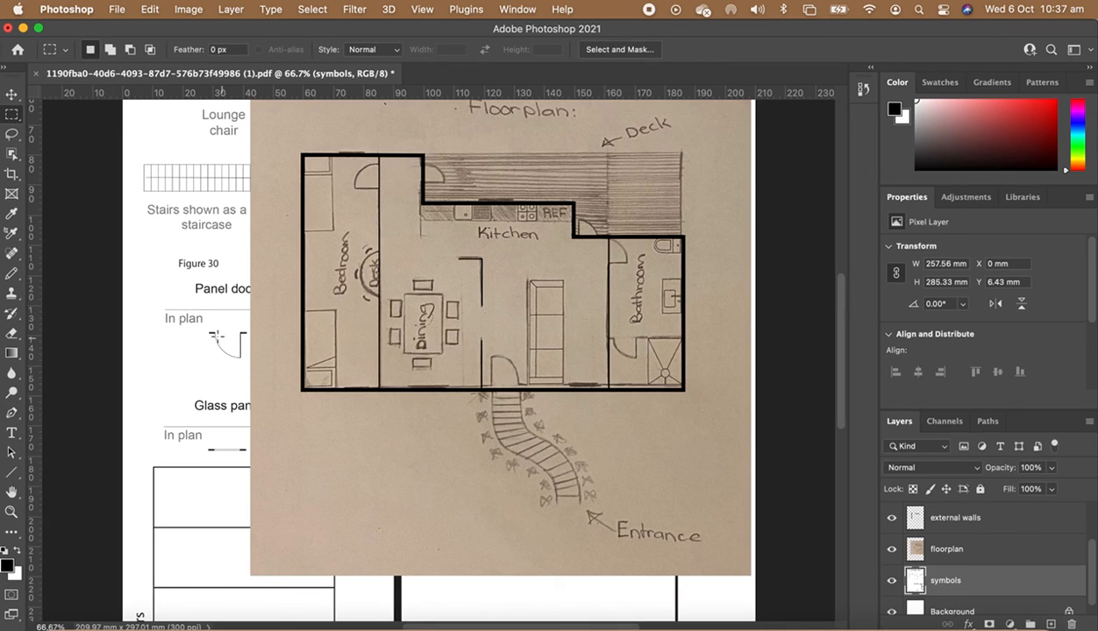
pyautogui.moveTo(202, 328); pyautogui.dragTo(249, 372)
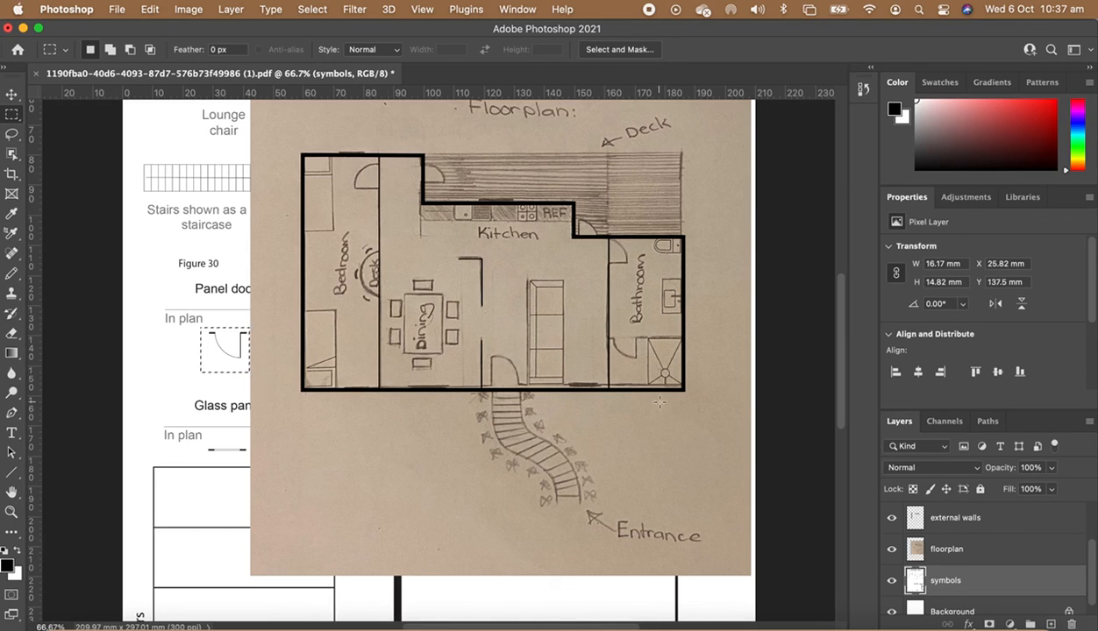
pyautogui.scroll(2, 916, 561)
pyautogui.click(919, 516)
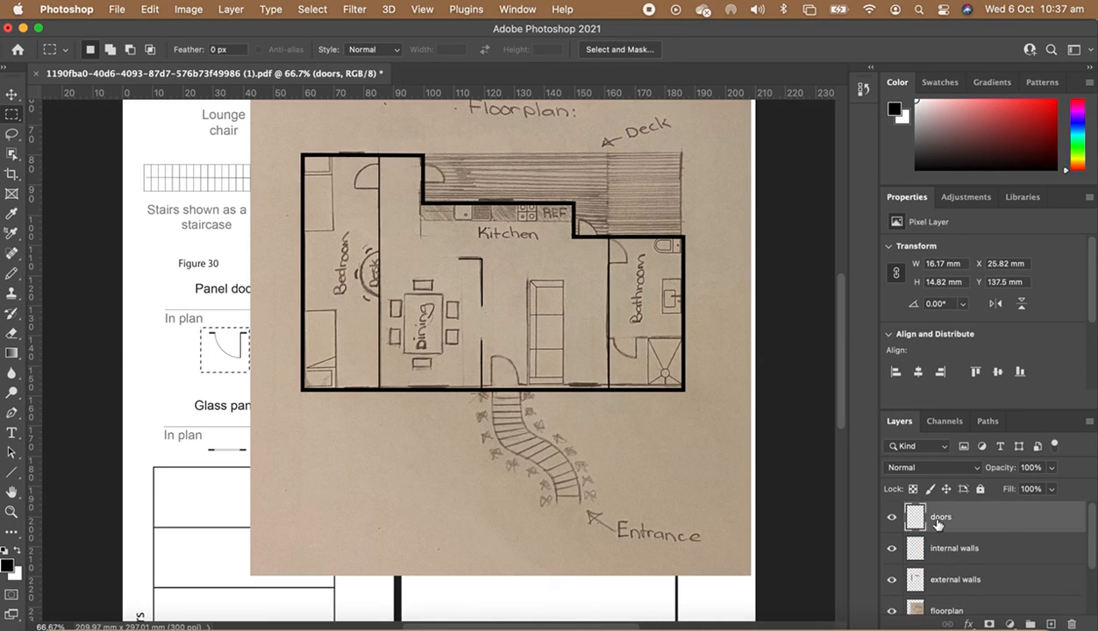
pyautogui.hotkey('ctrl', 'd')
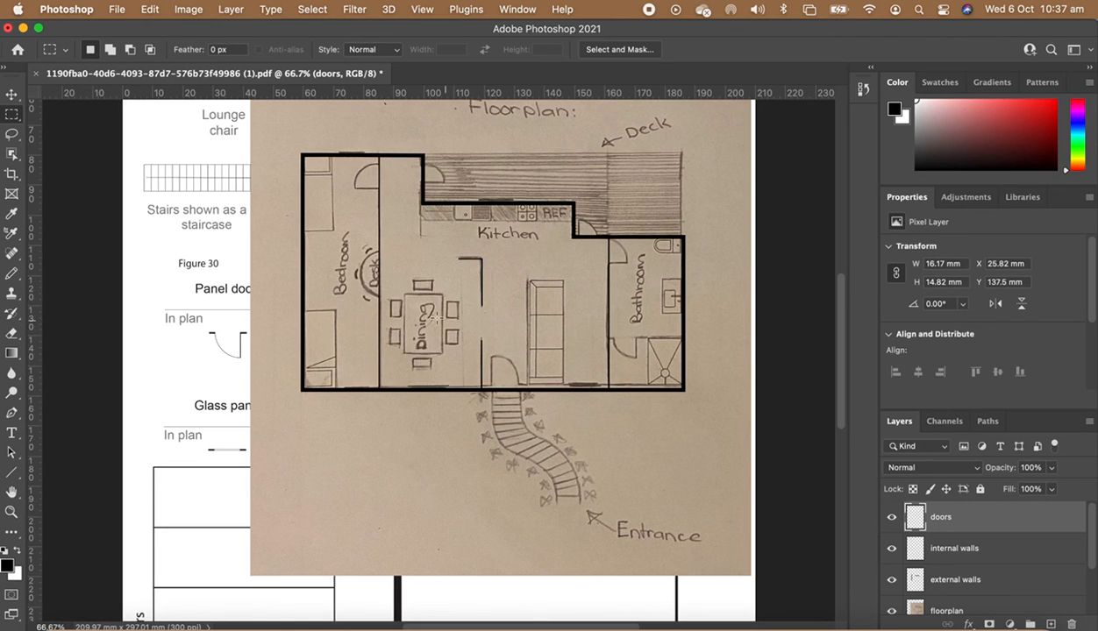
pyautogui.press('v')
pyautogui.moveTo(380, 341); pyautogui.dragTo(401, 483)
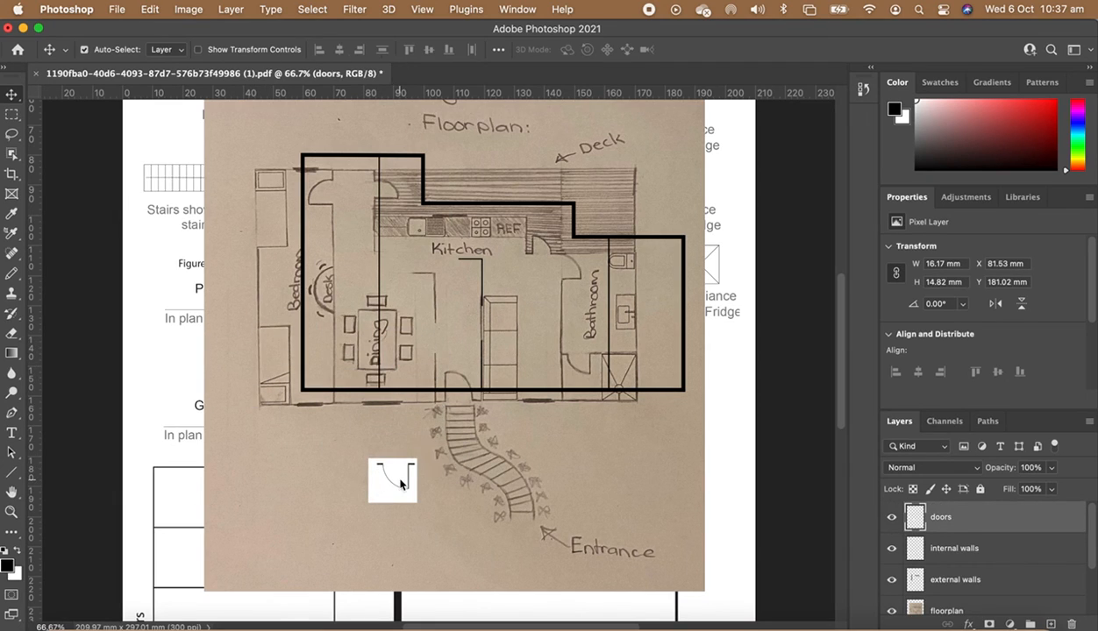
pyautogui.press('super+z')
pyautogui.press('super+z')
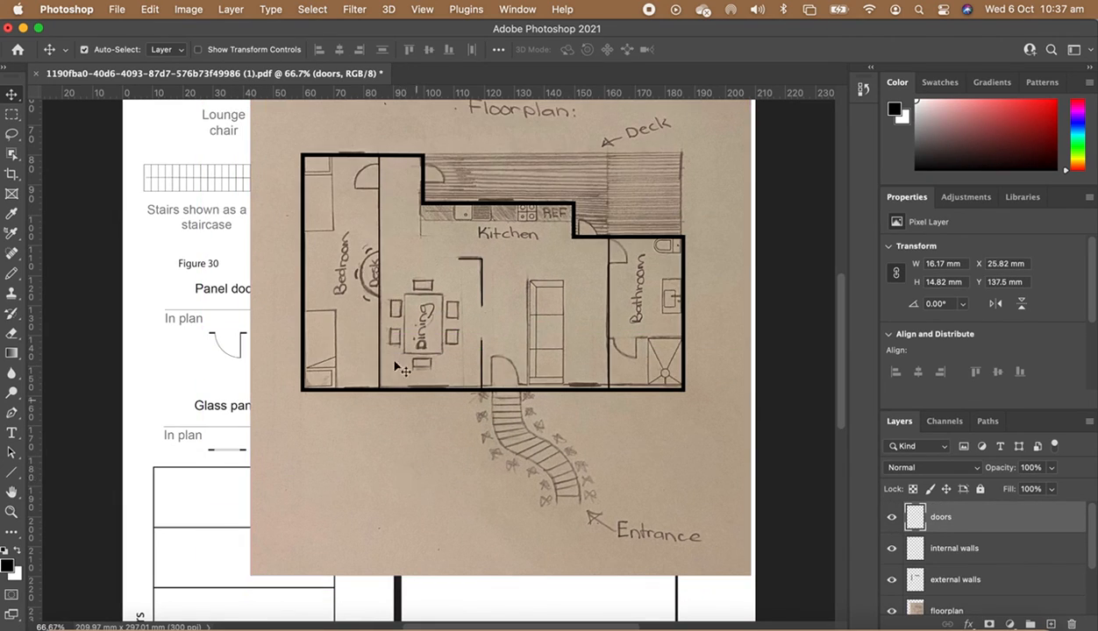
# - Drag the panel door symbol into the plan and rotate it 180° into the entrance doorway
pyautogui.click(223, 349)
pyautogui.moveTo(226, 355); pyautogui.dragTo(507, 429)
pyautogui.press('super+t')
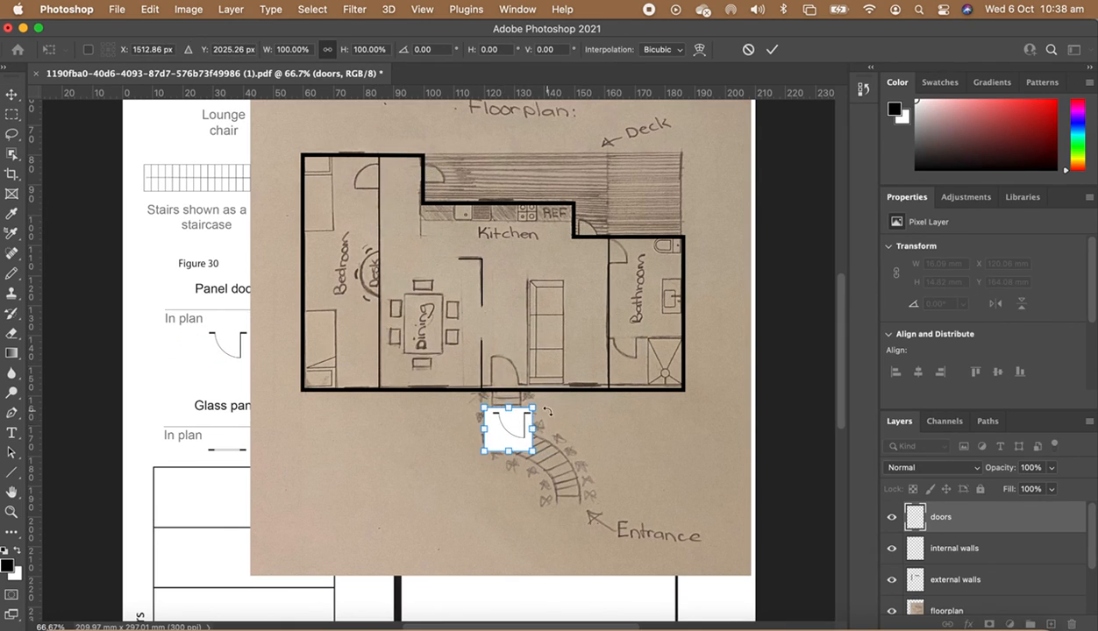
pyautogui.moveTo(537, 395); pyautogui.dragTo(455, 469)
pyautogui.moveTo(516, 433); pyautogui.dragTo(517, 379)
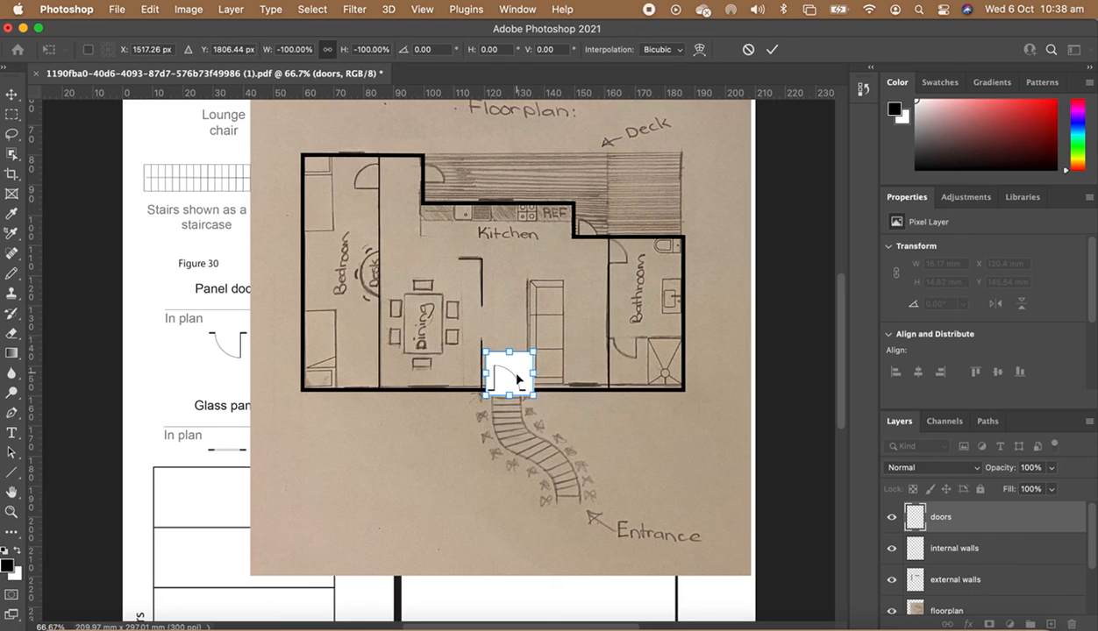
# - Set the doors layer's blend mode to Multiply, nudge the door into place and commit the transform
pyautogui.click(976, 469)
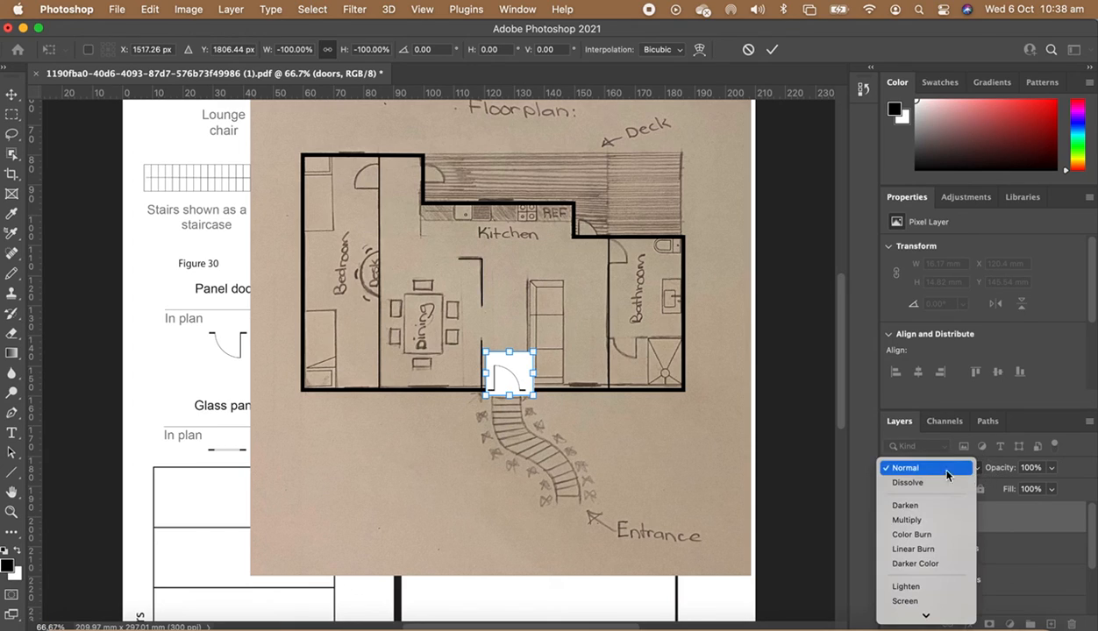
pyautogui.click(921, 520)
pyautogui.press('Up')
pyautogui.press('Up')
pyautogui.press('Up')
pyautogui.press('Up')
pyautogui.press('Up')
pyautogui.press('Up')
pyautogui.press('Up')
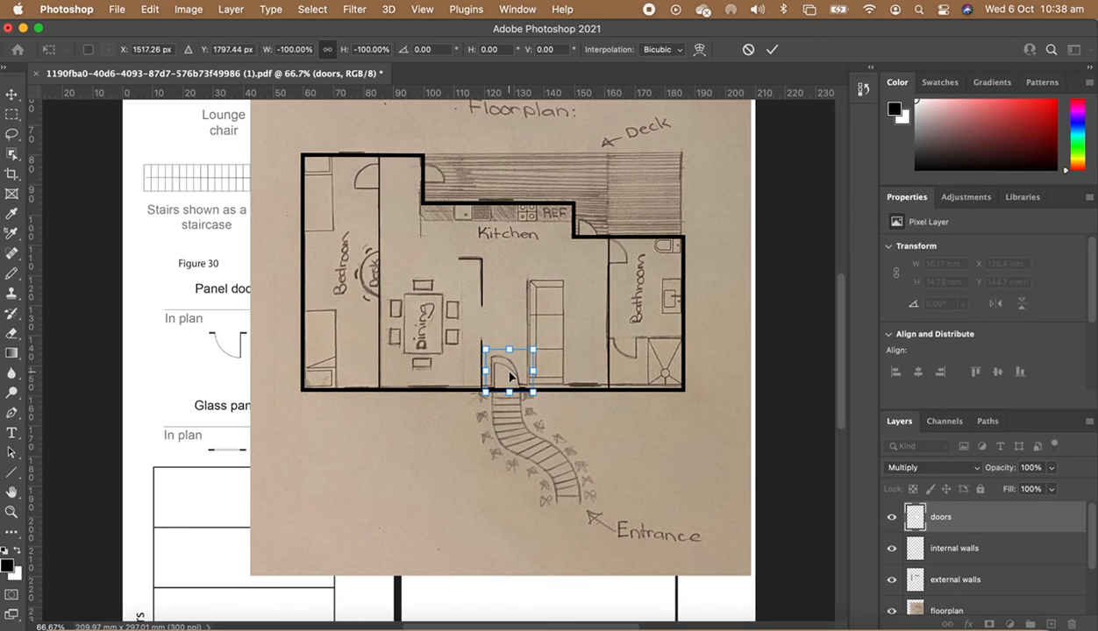
pyautogui.press('Down')
pyautogui.press('Down')
pyautogui.press('Down')
pyautogui.press('Return')
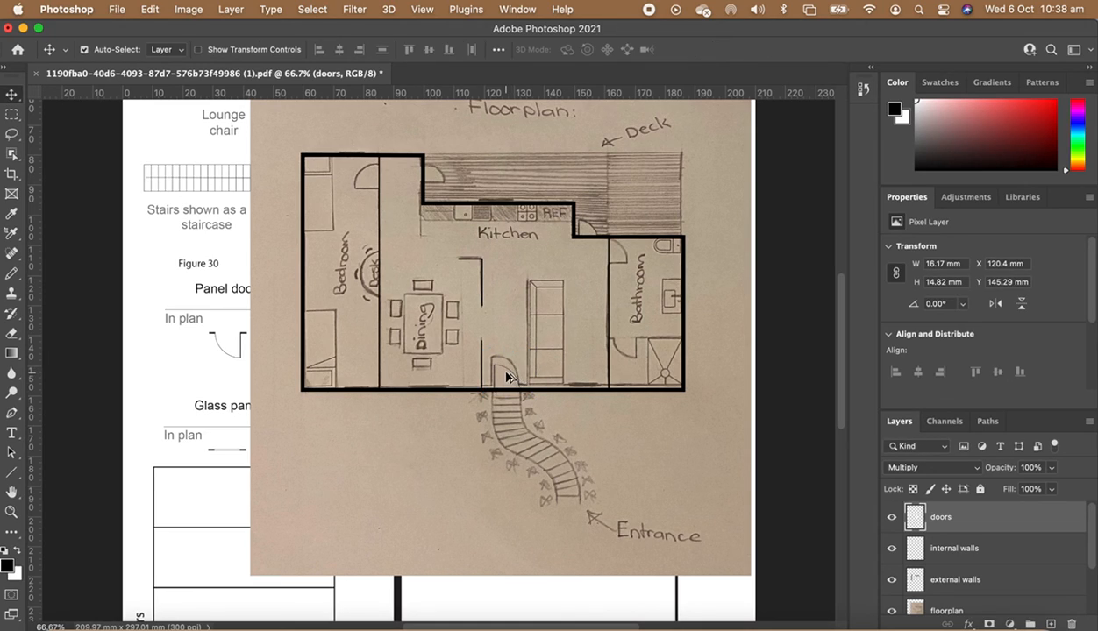
# - Copy and paste the door symbol as a new layer
pyautogui.press('super+c')
pyautogui.press('super+v')
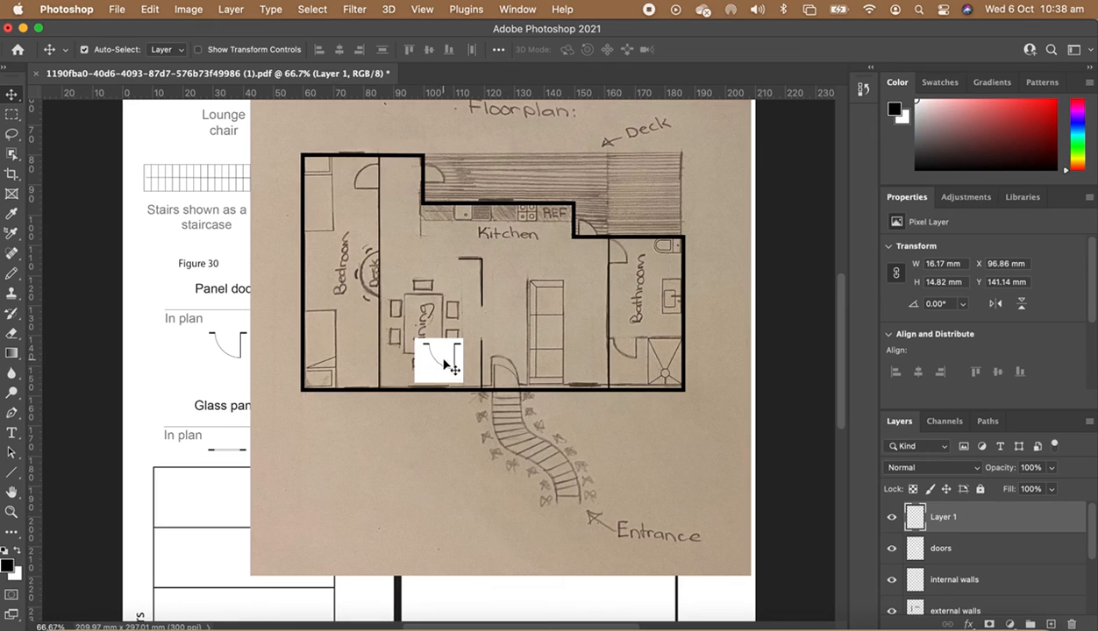
# - Replace the pasted door with a duplicate of the entrance door, rotated -90° into the bedroom doorway
pyautogui.press('super+z')
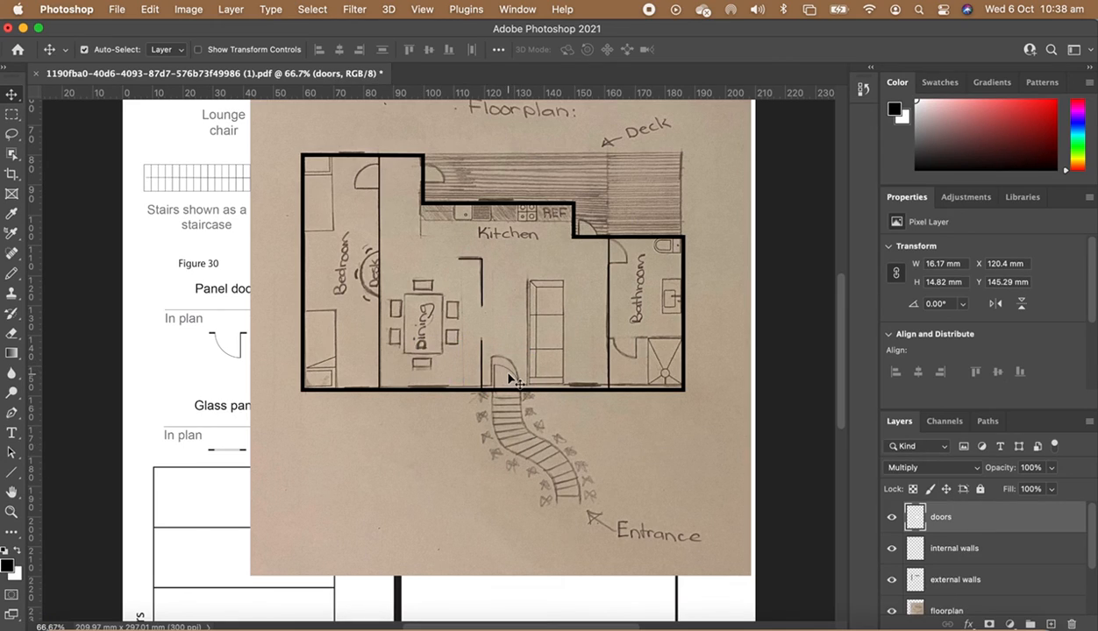
pyautogui.moveTo(510, 379); pyautogui.dragTo(358, 204)
pyautogui.press('super+t')
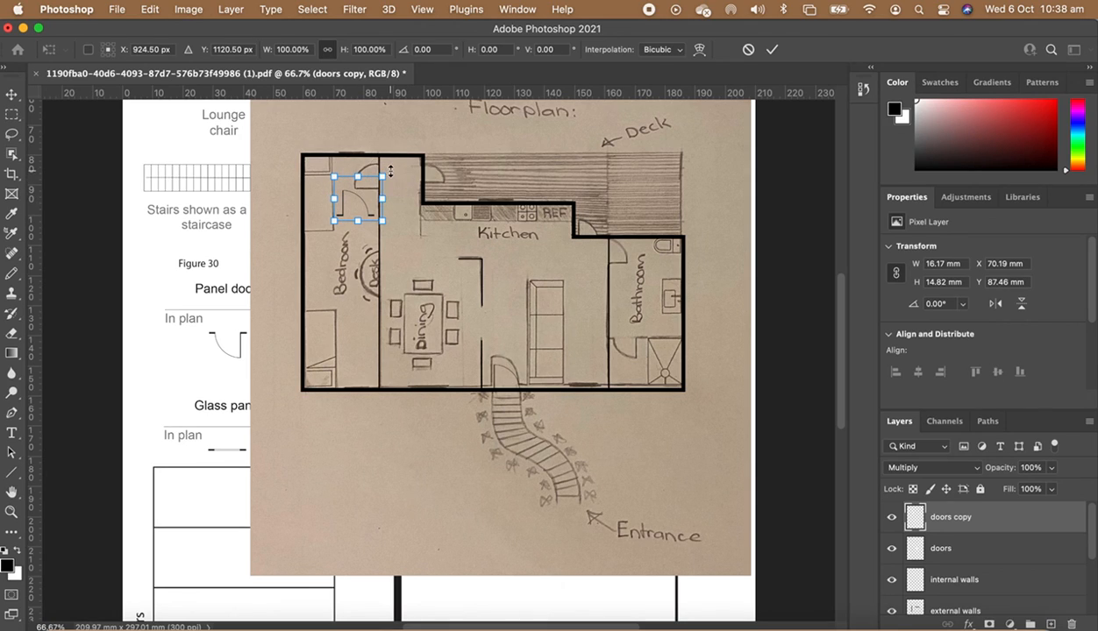
pyautogui.moveTo(399, 168); pyautogui.dragTo(329, 148)
pyautogui.moveTo(355, 206); pyautogui.dragTo(357, 180)
pyautogui.press('Right')
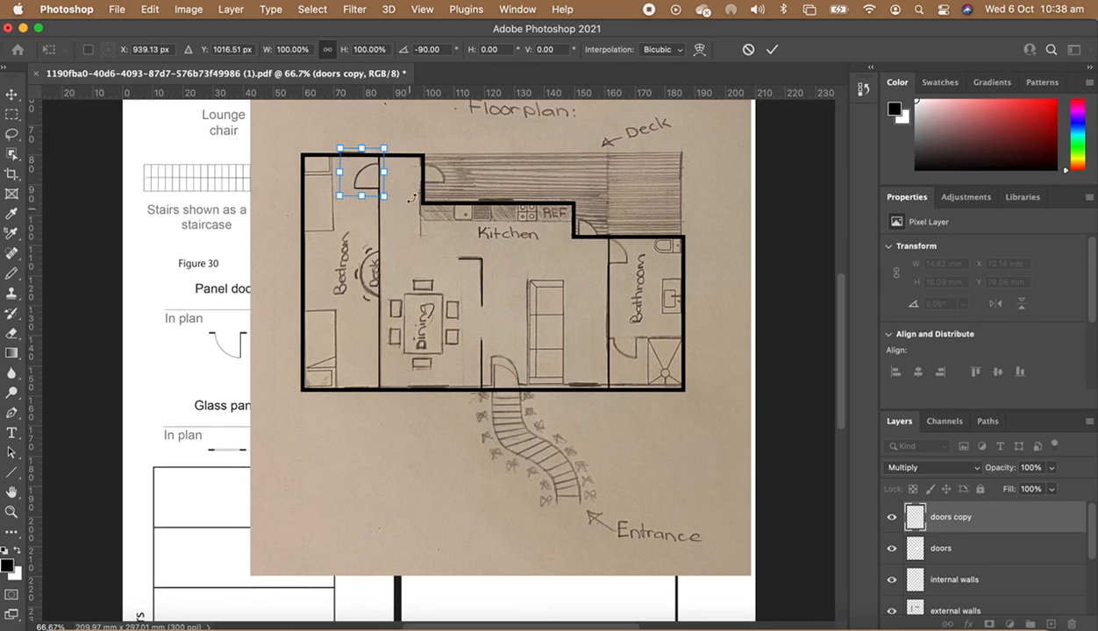
pyautogui.press('Return')
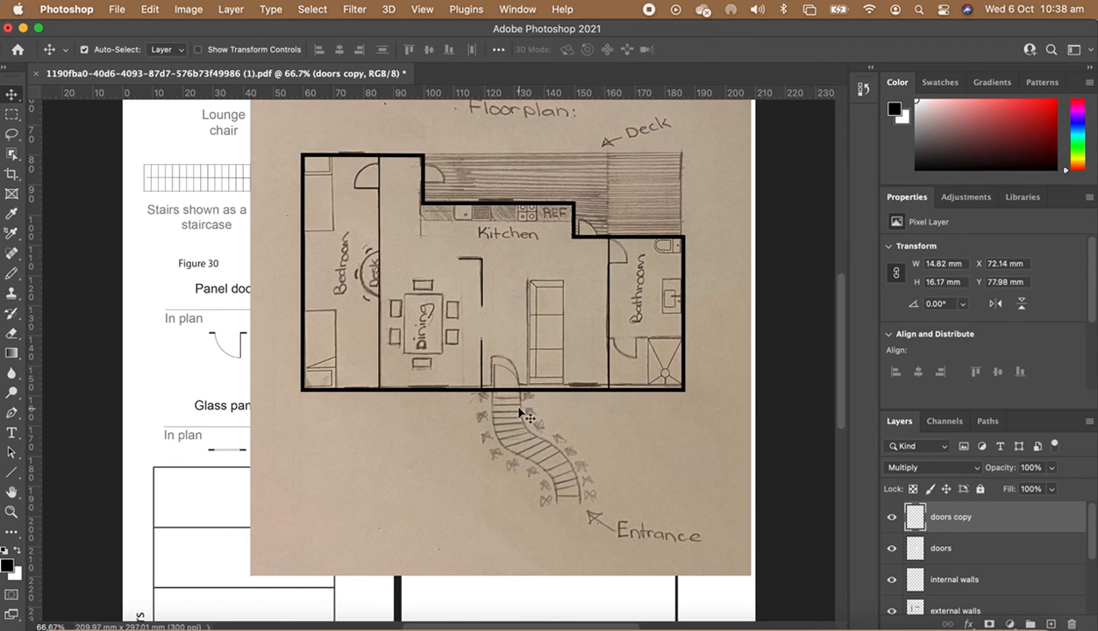
# - Duplicate the door again into the bathroom doorway beside the kitchen and nudge it into place
pyautogui.moveTo(511, 377); pyautogui.dragTo(602, 223)
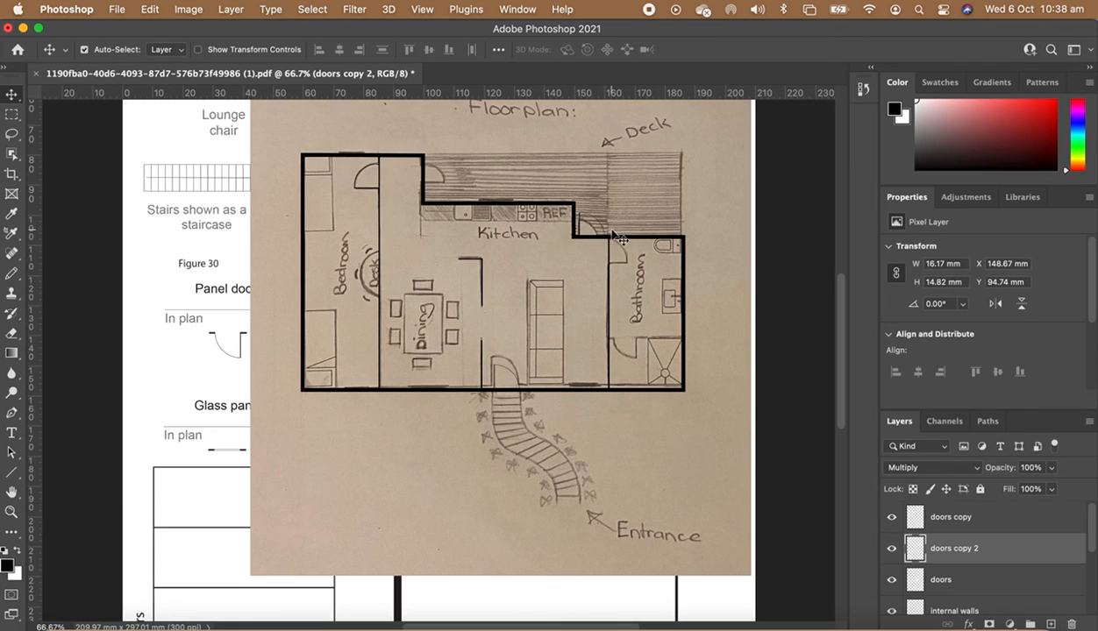
pyautogui.press('super+t')
pyautogui.moveTo(618, 199); pyautogui.dragTo(612, 204)
pyautogui.press('Return')
# - Merge the three door layers into one and set its blend mode to Multiply
pyautogui.scroll(-2, 929, 575)
pyautogui.scroll(2, 929, 576)
pyautogui.click(962, 518)
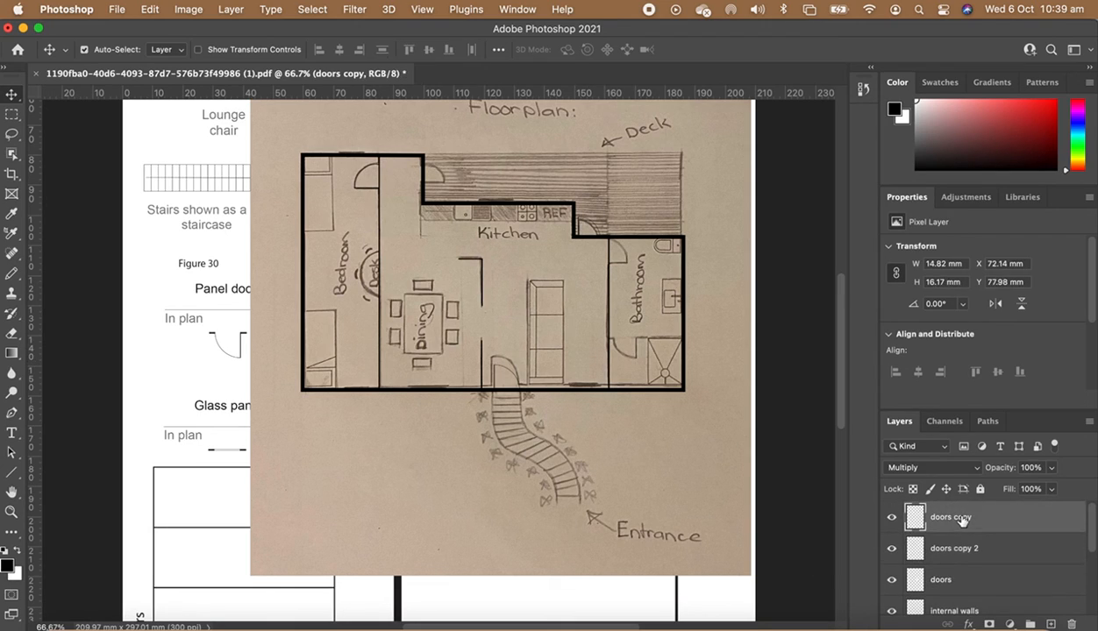
pyautogui.keyDown('shift'); pyautogui.click(951, 579); pyautogui.keyUp('shift')
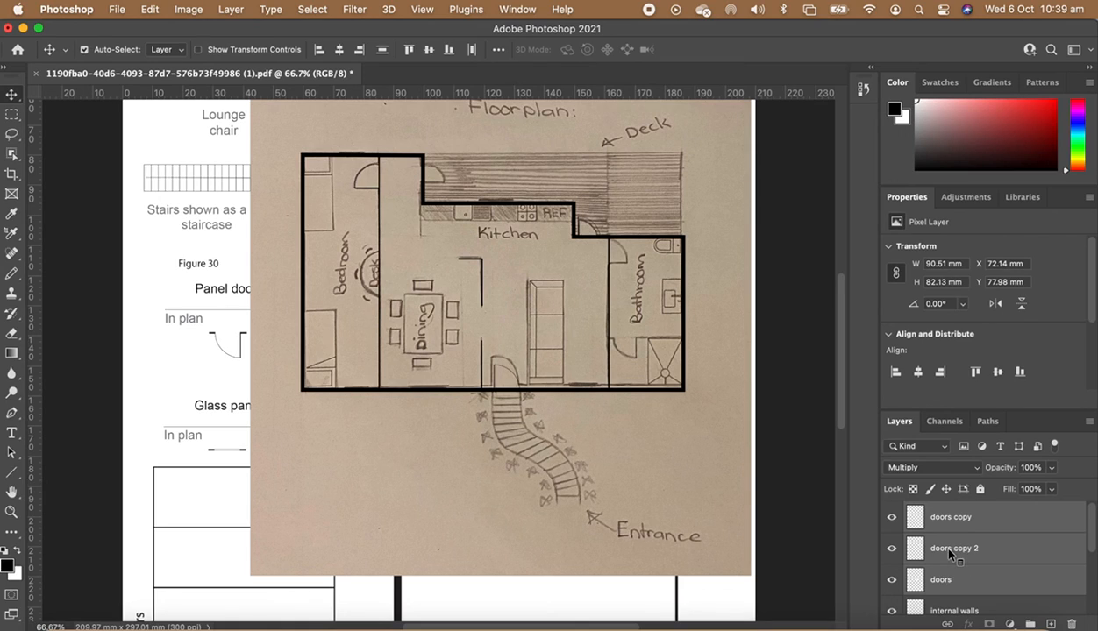
pyautogui.rightClick(948, 550)
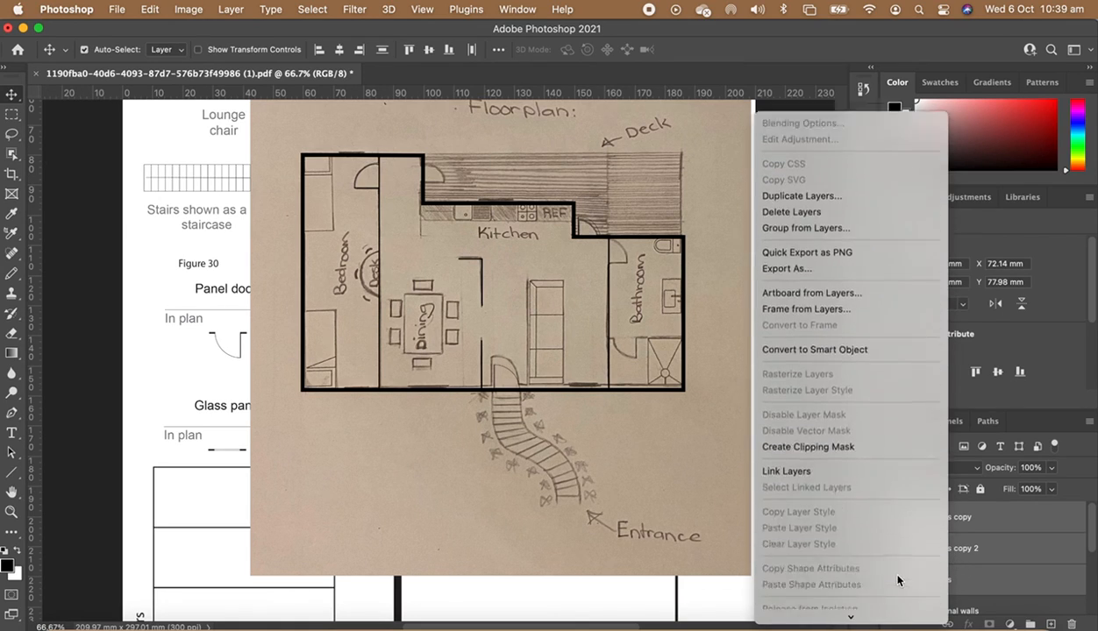
pyautogui.click(803, 492)
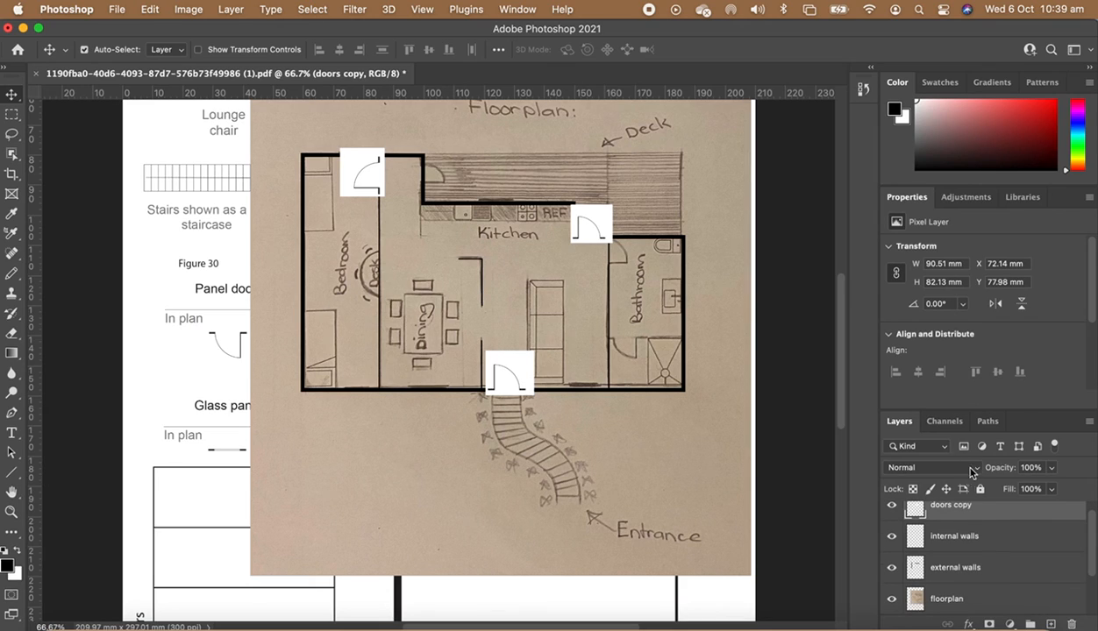
pyautogui.click(971, 471)
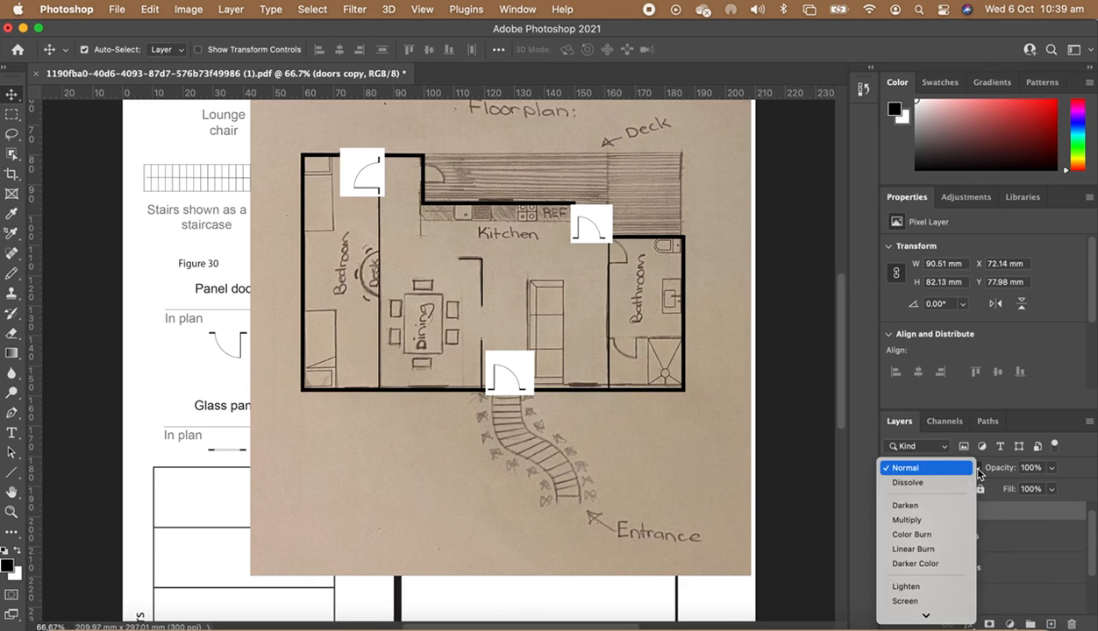
pyautogui.click(922, 521)
# - Hide the floorplan and symbols layers
pyautogui.scroll(-2, 965, 566)
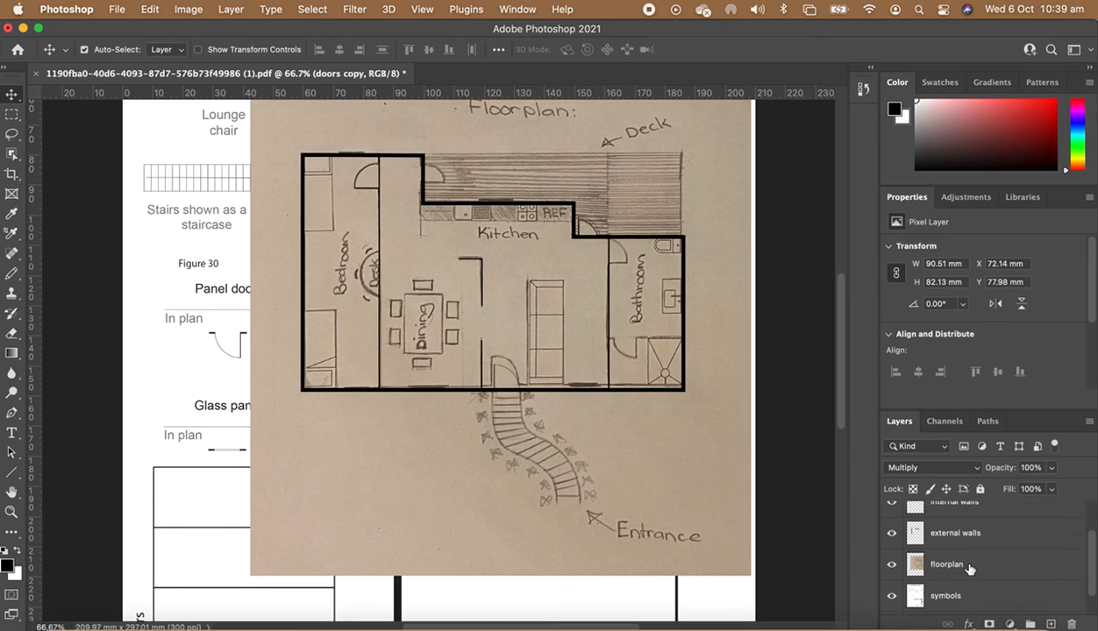
pyautogui.click(892, 564)
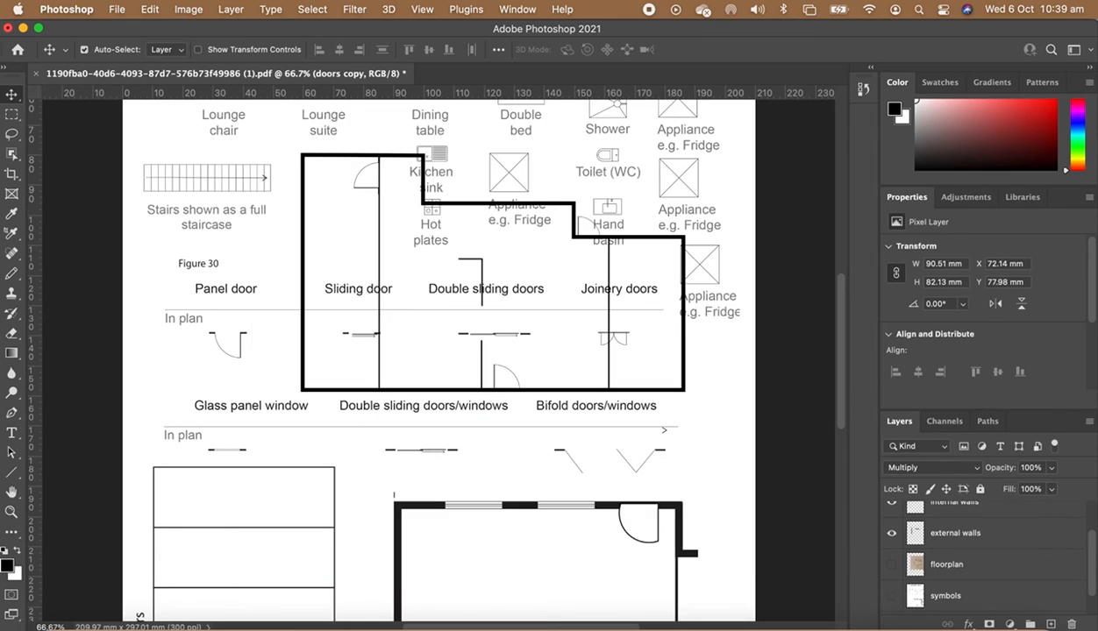
pyautogui.click(892, 598)
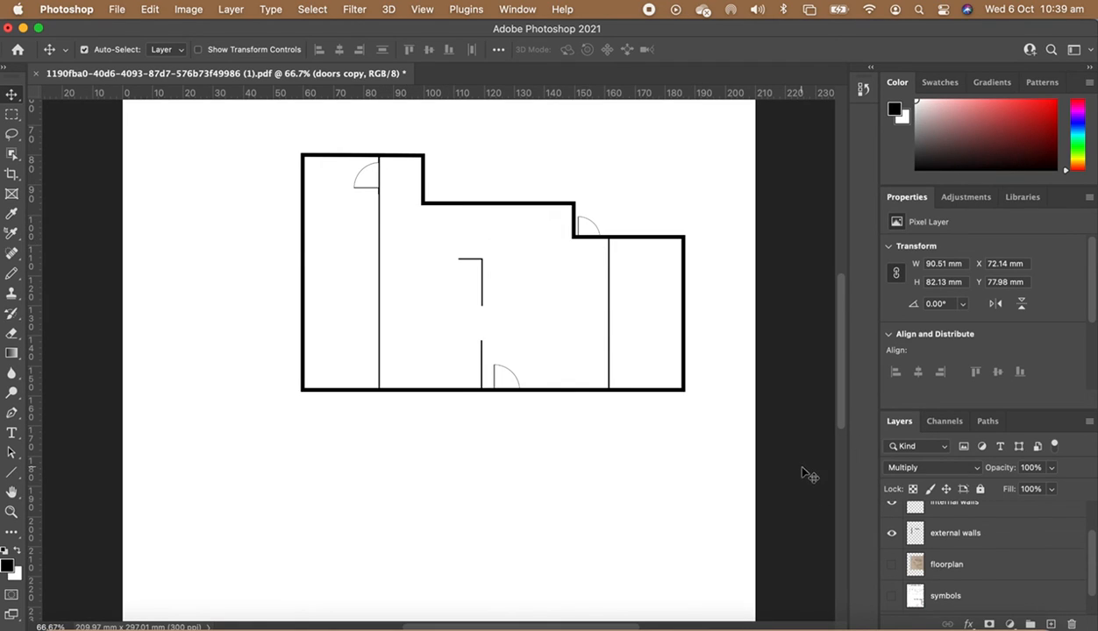
# - Erase the external wall segments across the bathroom and entrance doorways
pyautogui.click(950, 537)
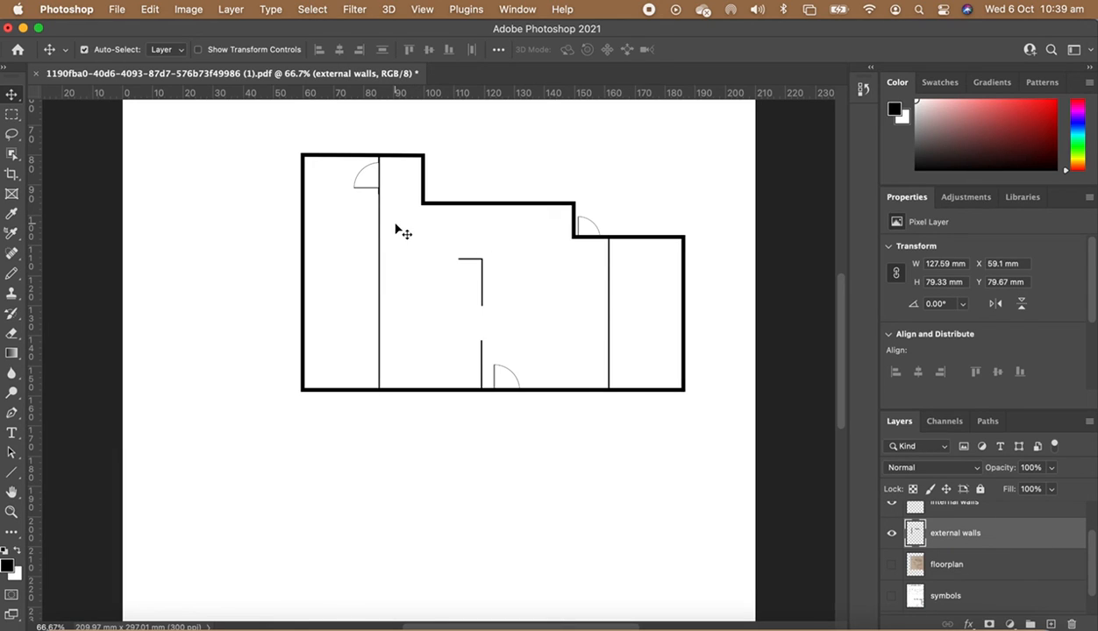
pyautogui.press('m')
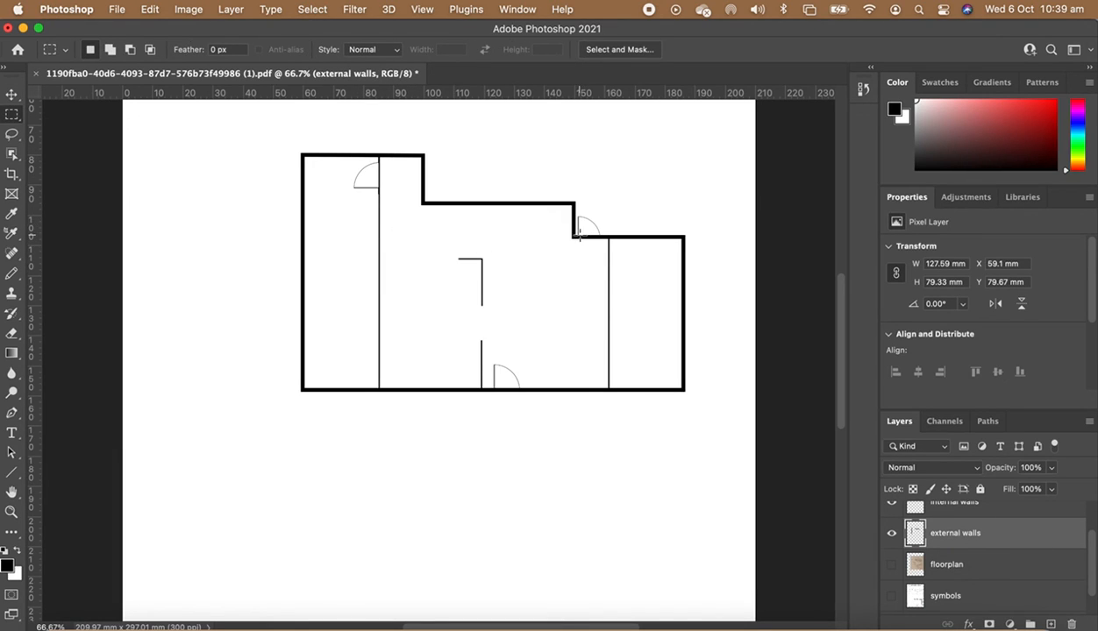
pyautogui.moveTo(577, 235); pyautogui.dragTo(601, 259)
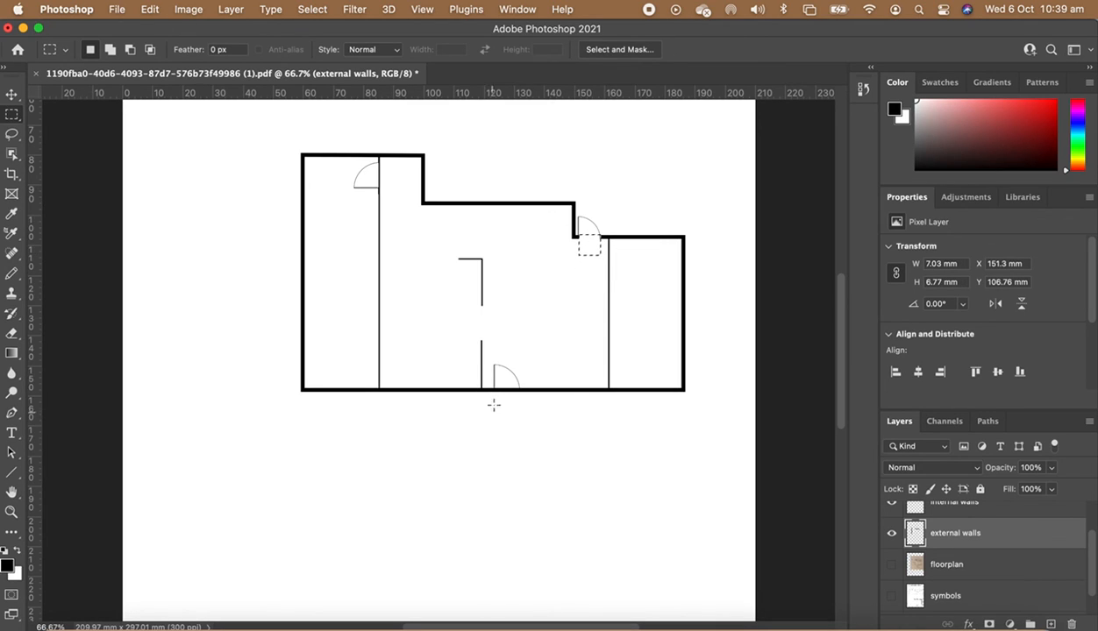
pyautogui.moveTo(496, 389); pyautogui.dragTo(520, 416)
pyautogui.press('super+d')
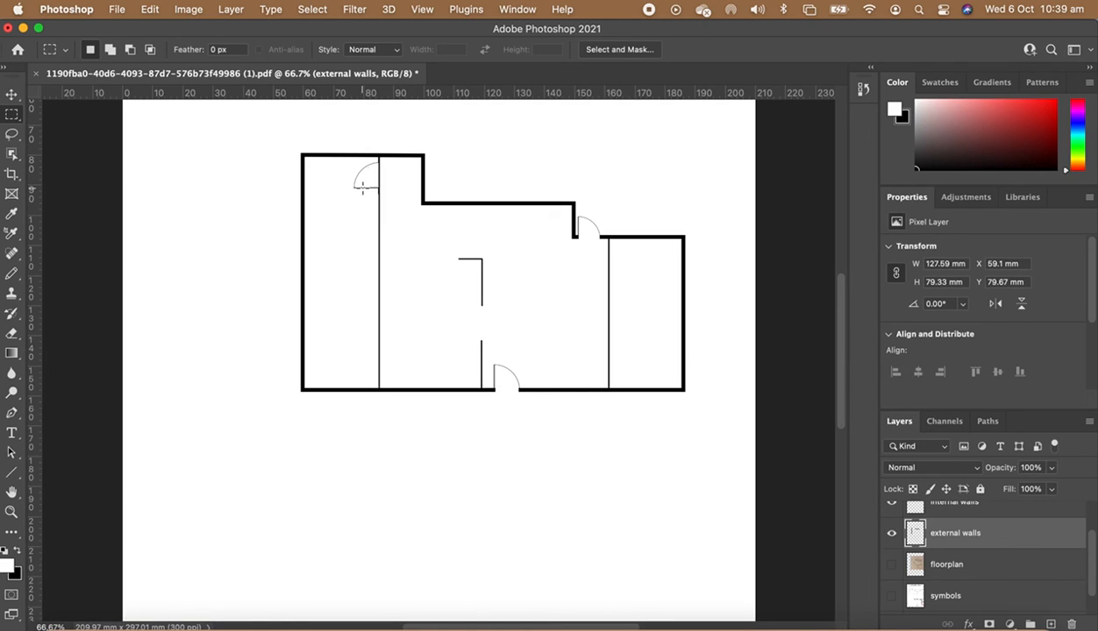
# - Erase the internal wall segment across the bedroom doorway
pyautogui.scroll(1, 960, 553)
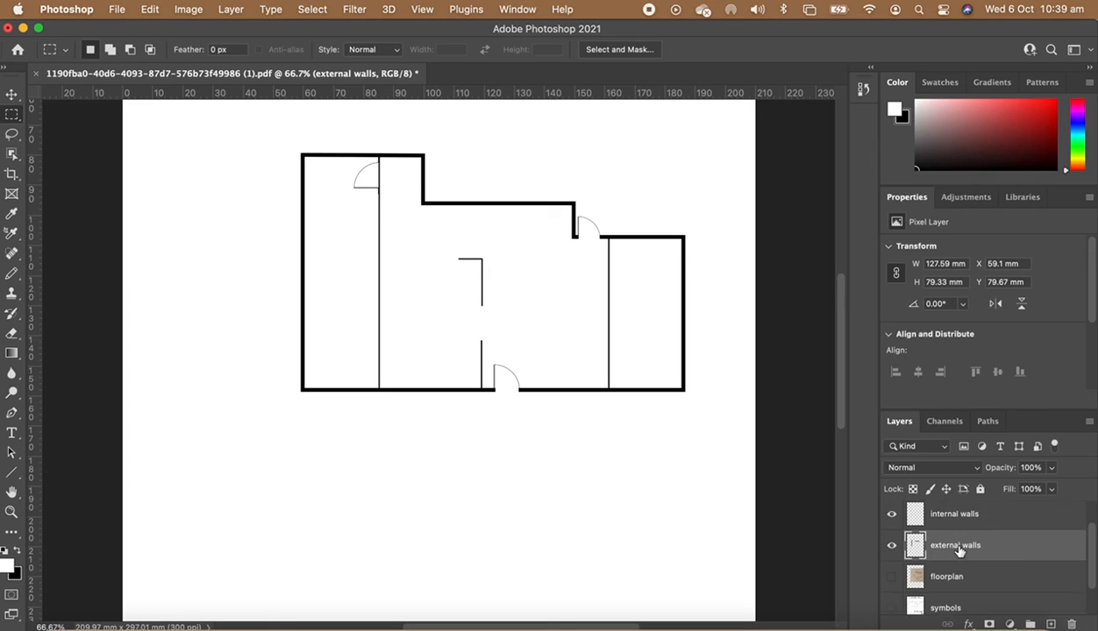
pyautogui.click(929, 515)
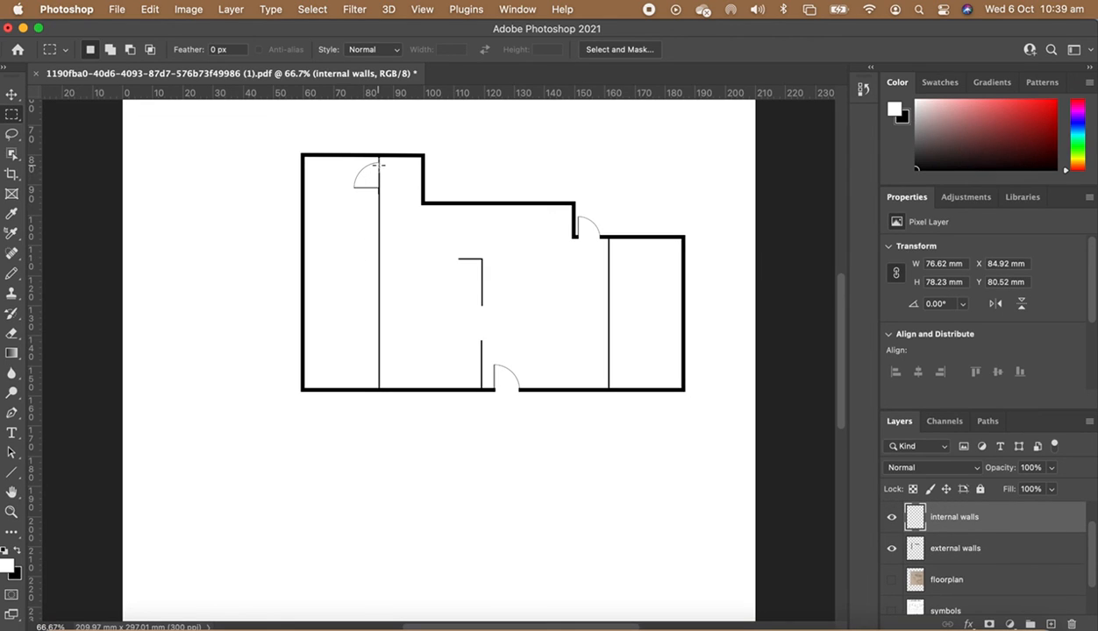
pyautogui.moveTo(377, 163); pyautogui.dragTo(388, 187)
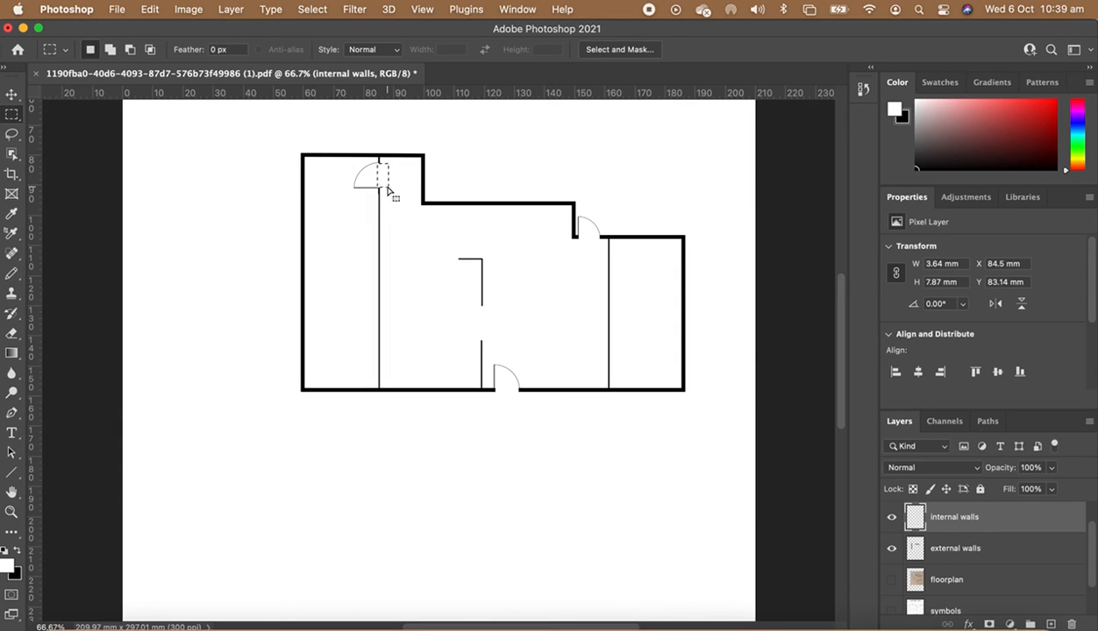
pyautogui.press('super+d')
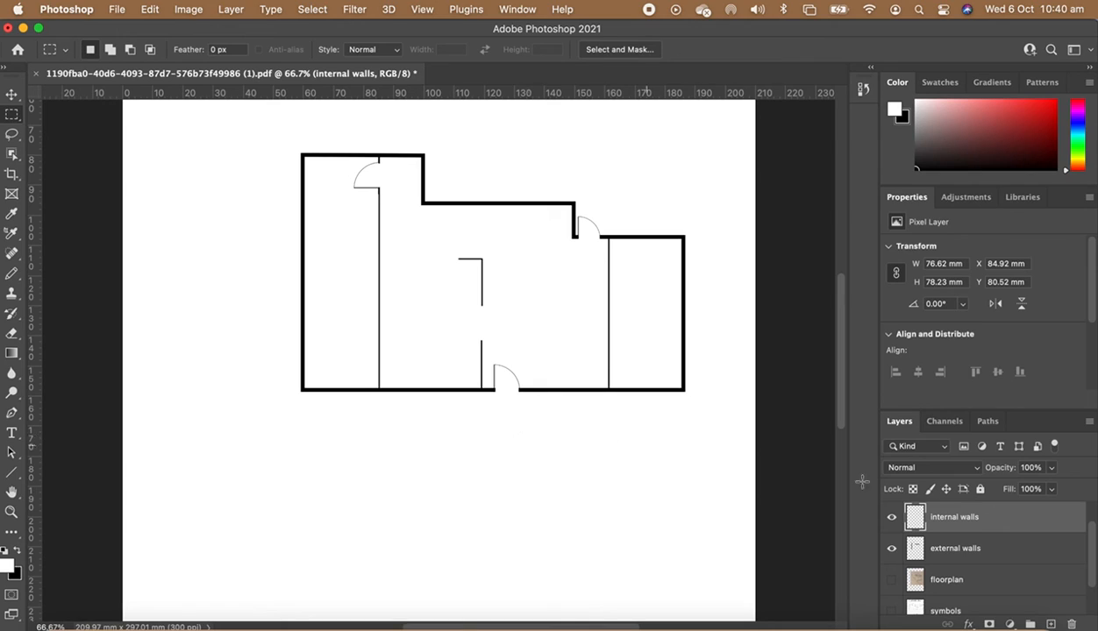
# - Create a new layer named windows
pyautogui.click(1050, 623)
pyautogui.doubleClick(942, 518)
pyautogui.write('windows')
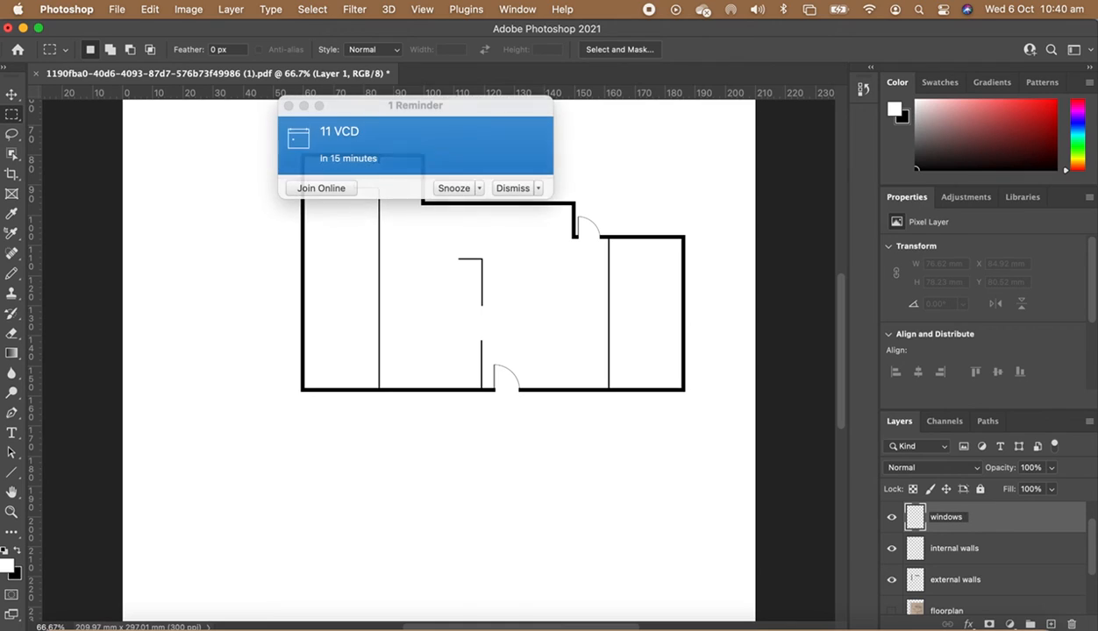
# - Close the calendar reminder pop-up
pyautogui.click(288, 108)
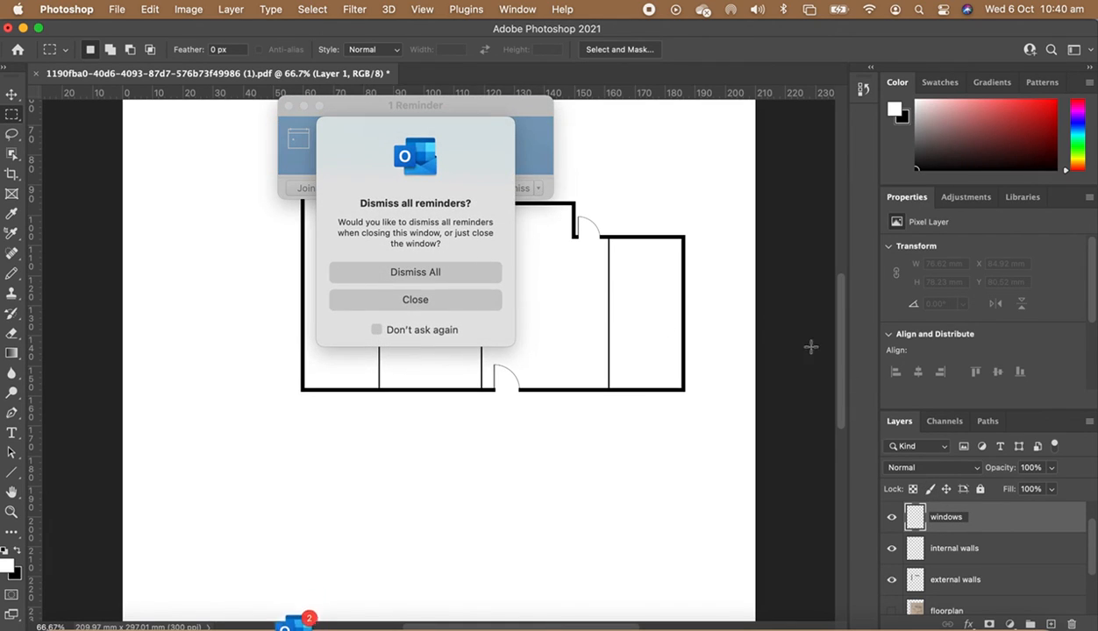
pyautogui.click(397, 298)
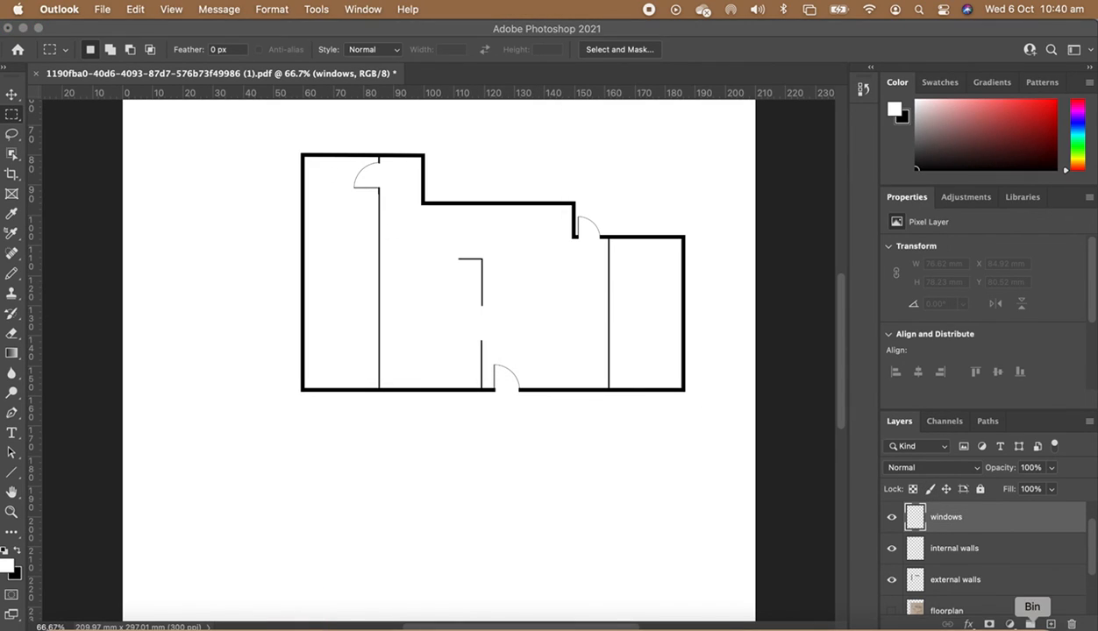
# - Make the symbols layer visible again while keeping the floorplan hidden
pyautogui.scroll(1, 955, 526)
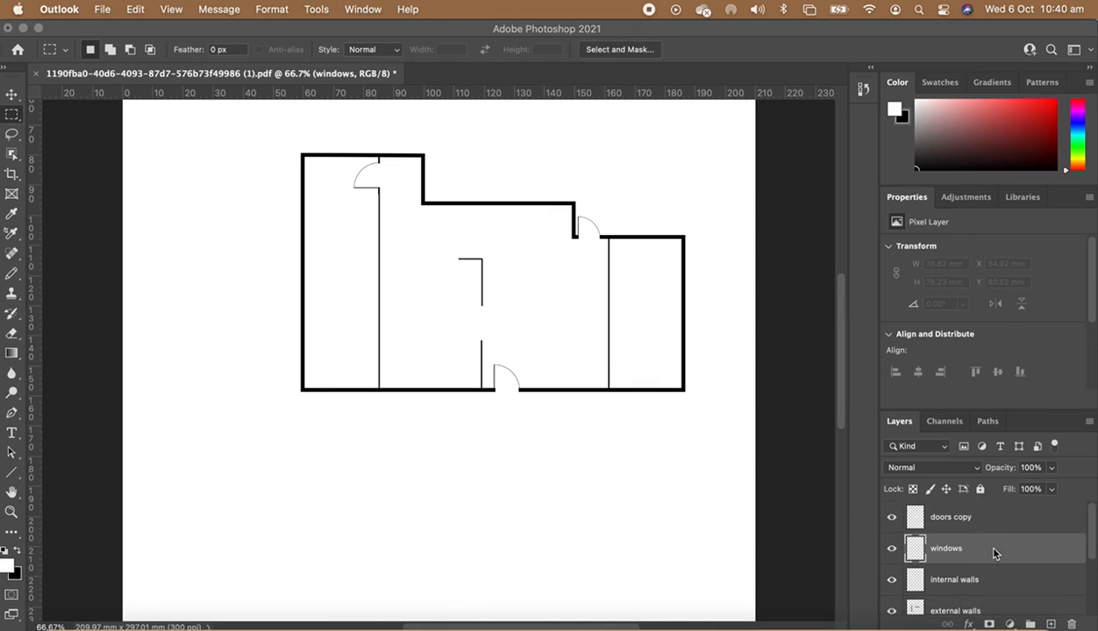
pyautogui.click(935, 517)
pyautogui.click(946, 549)
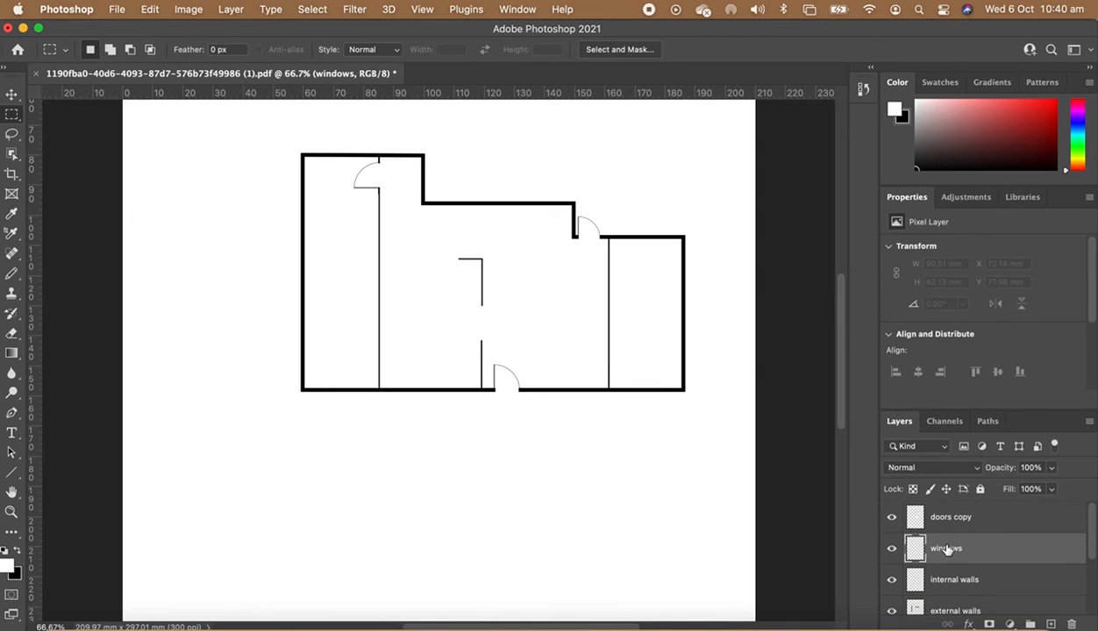
pyautogui.scroll(-3, 930, 589)
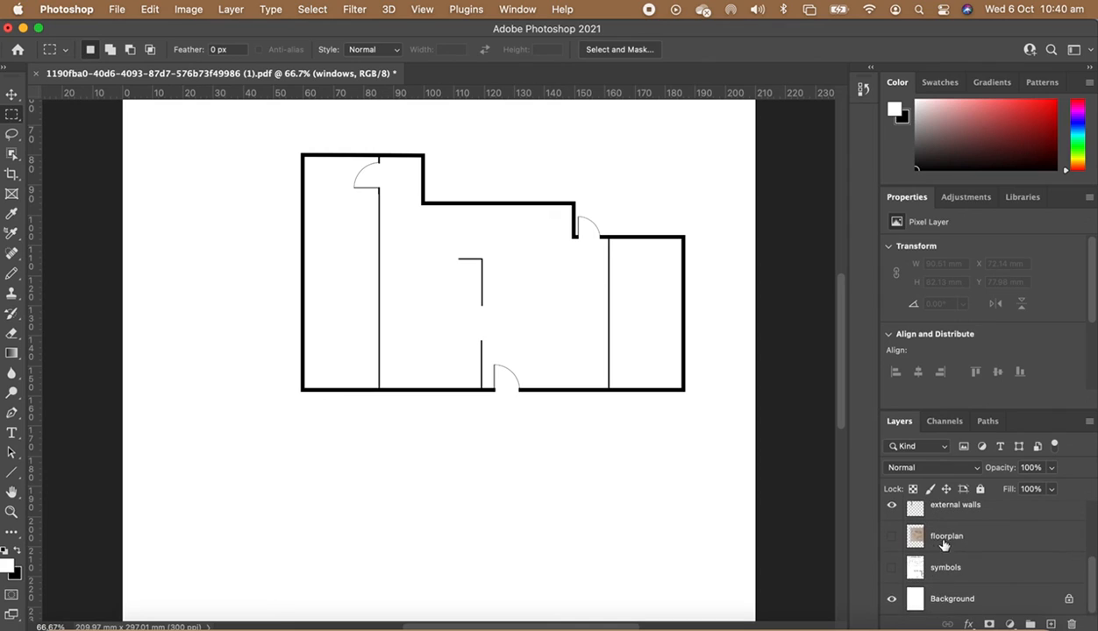
pyautogui.click(892, 536)
pyautogui.click(891, 567)
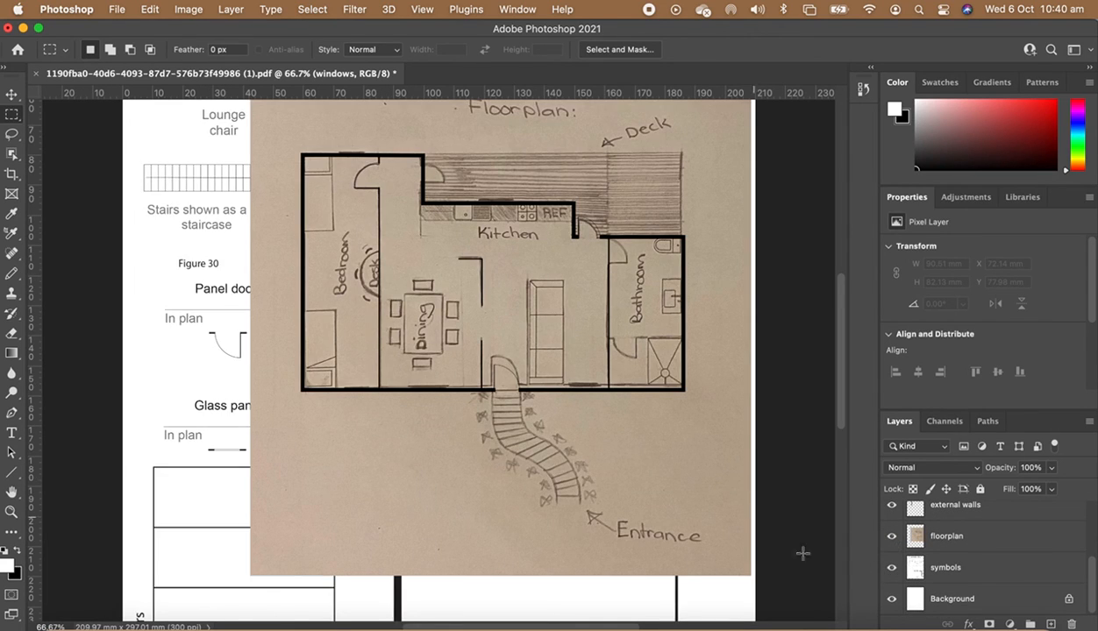
pyautogui.click(892, 536)
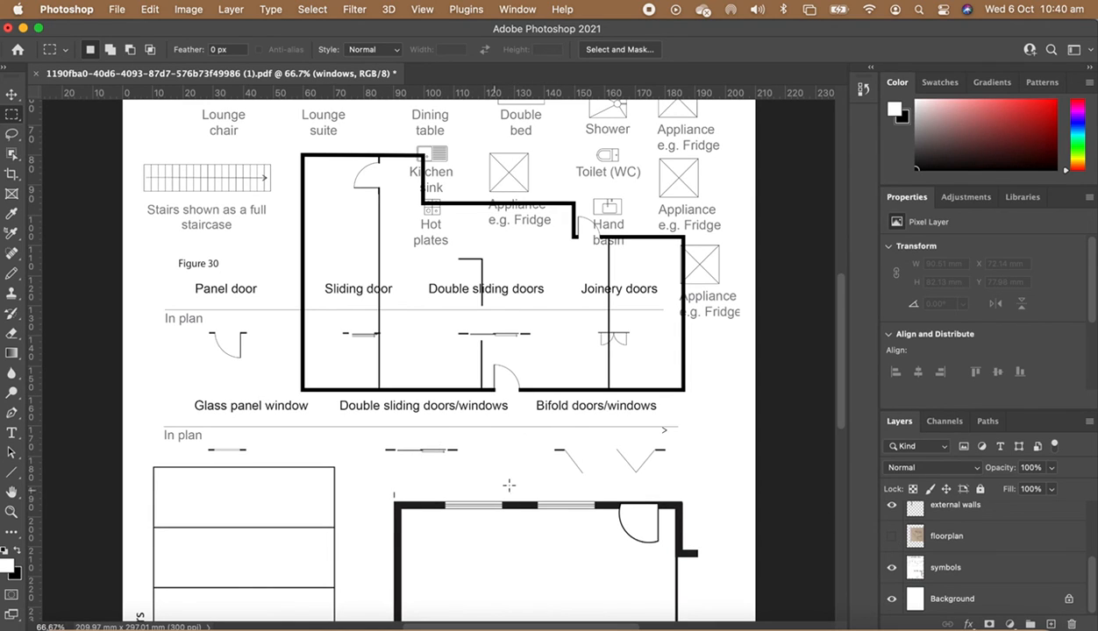
# - Try to marquee-select and copy the glass panel window from the example container plan
pyautogui.scroll(3, 526, 439)
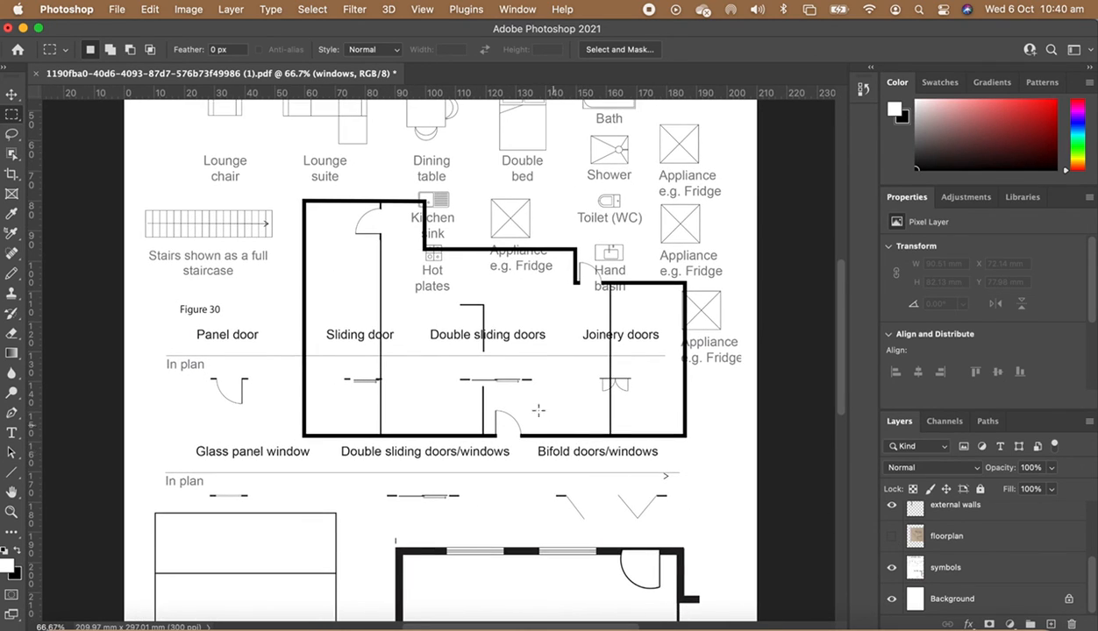
pyautogui.scroll(5, 497, 362)
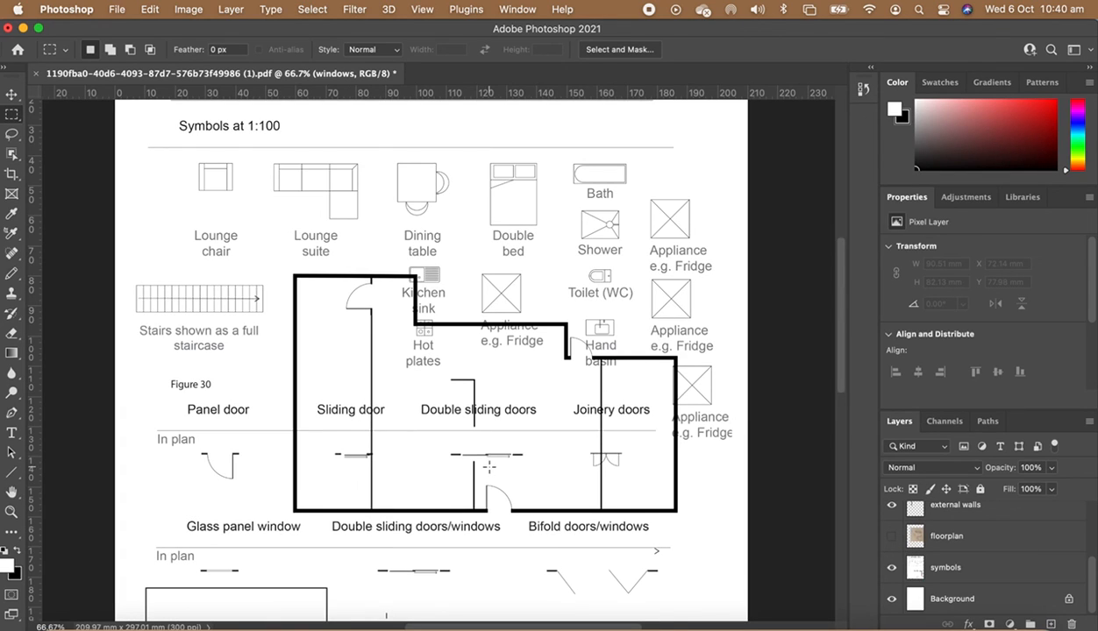
pyautogui.scroll(-6, 489, 467)
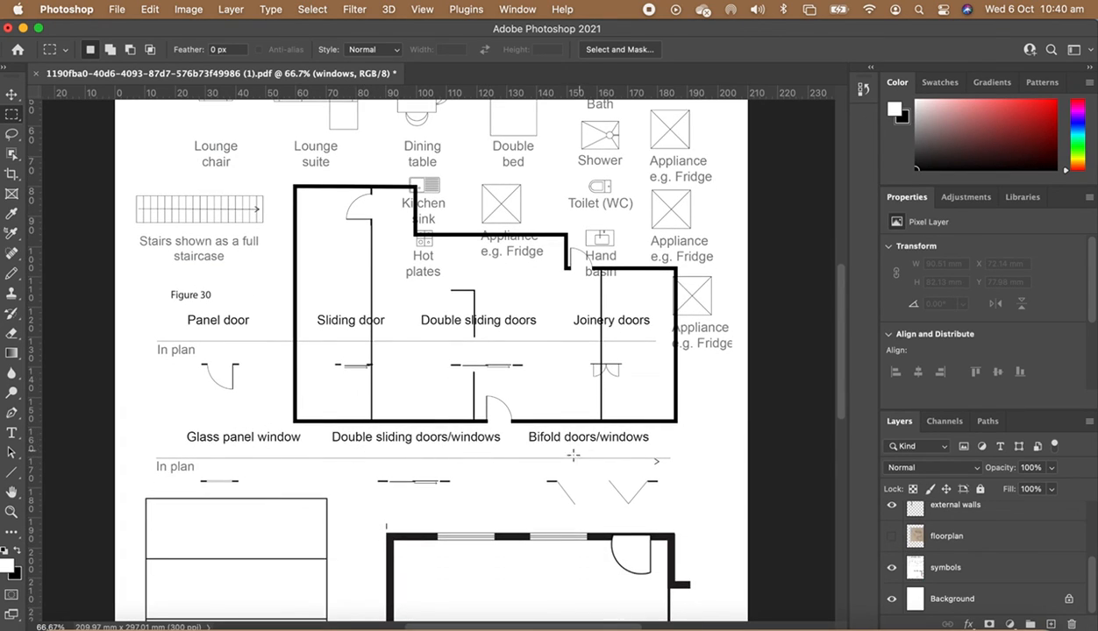
pyautogui.scroll(-4, 572, 454)
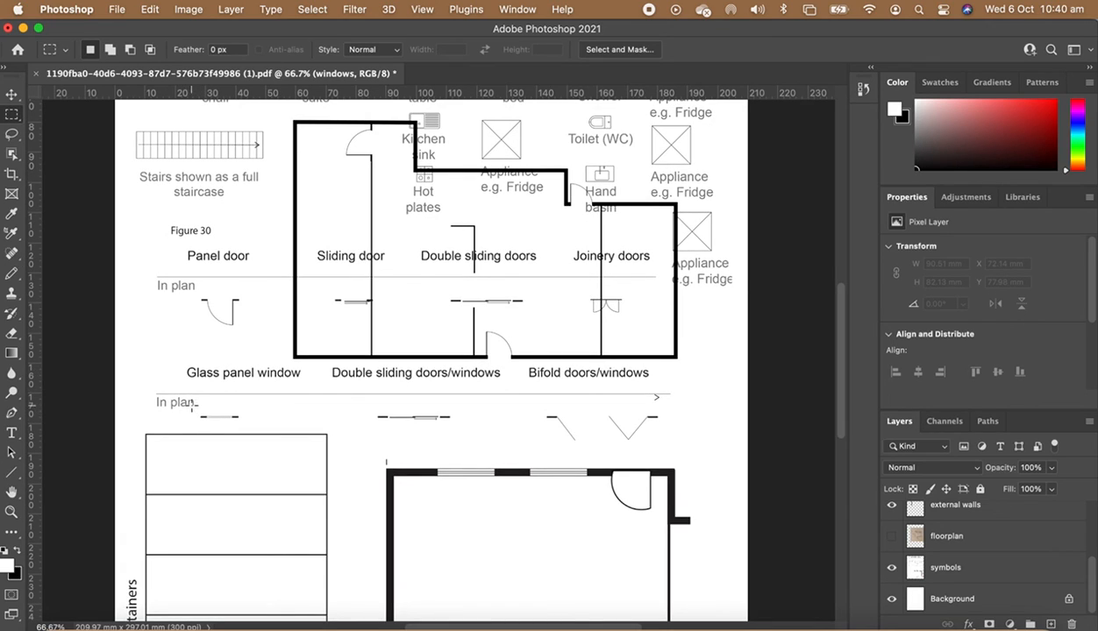
pyautogui.scroll(-3, 478, 499)
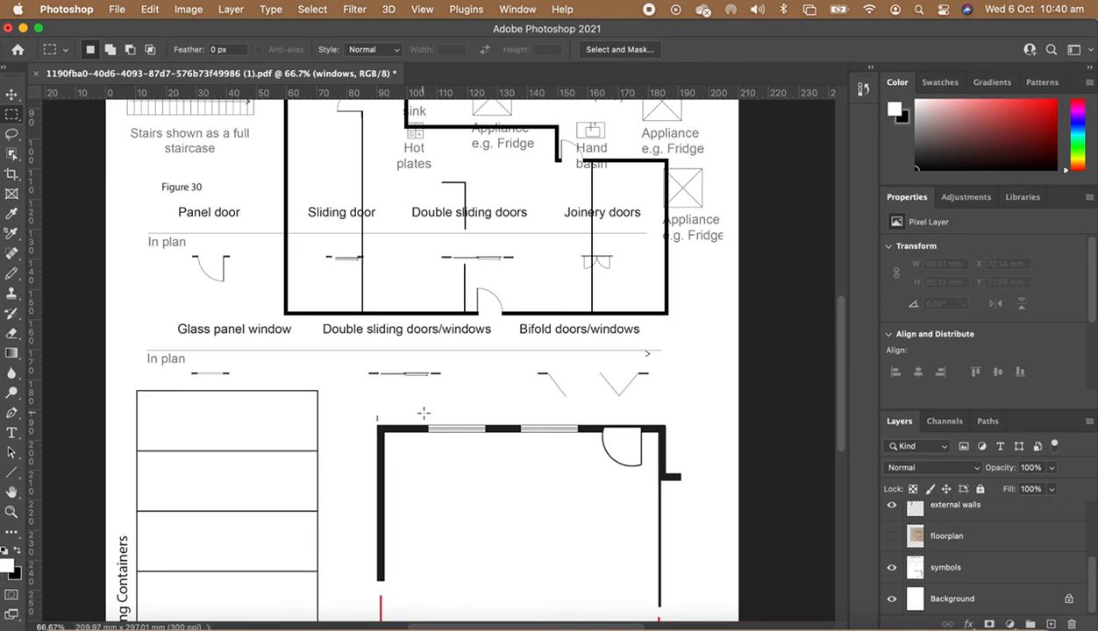
pyautogui.moveTo(426, 415); pyautogui.dragTo(489, 436)
pyautogui.press('super+c')
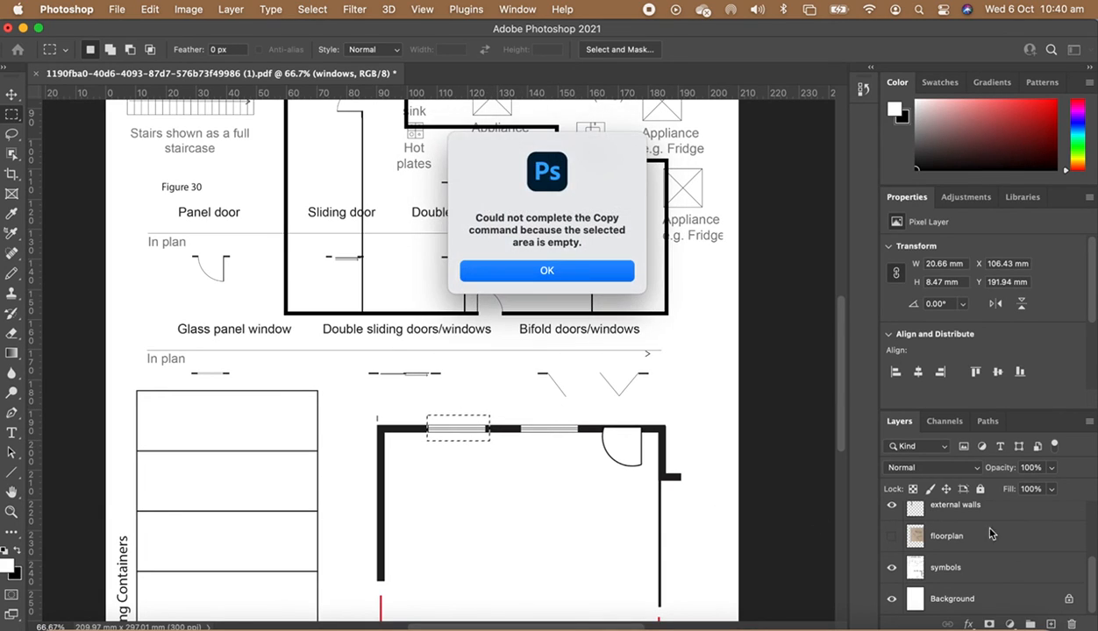
# - Copy the glass panel window symbol from the symbols layer and return to the windows layer
pyautogui.click(557, 271)
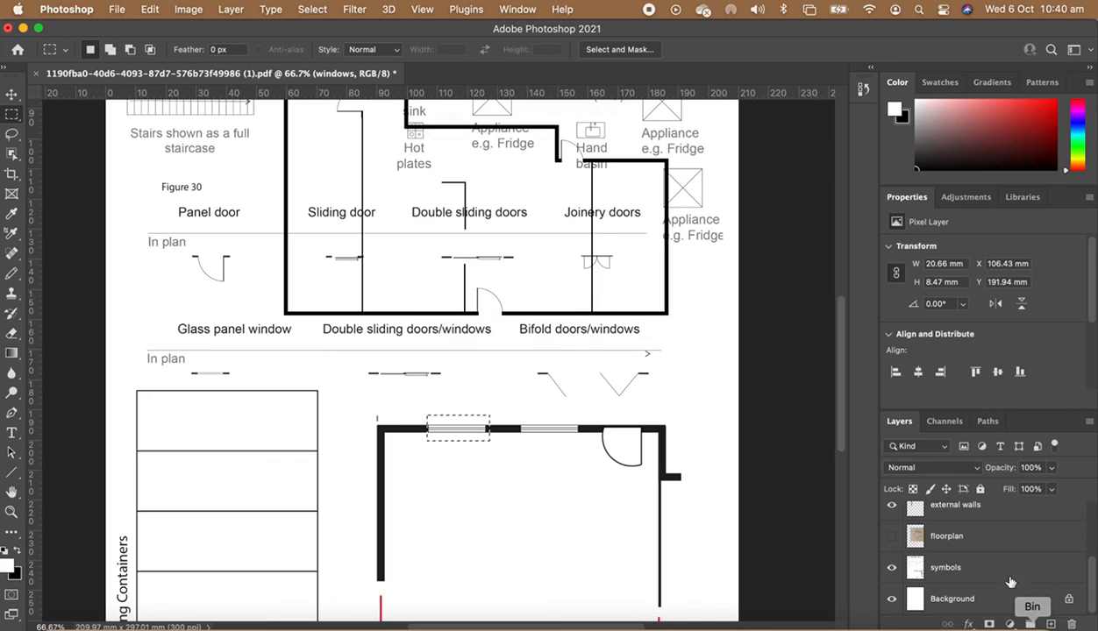
pyautogui.click(961, 570)
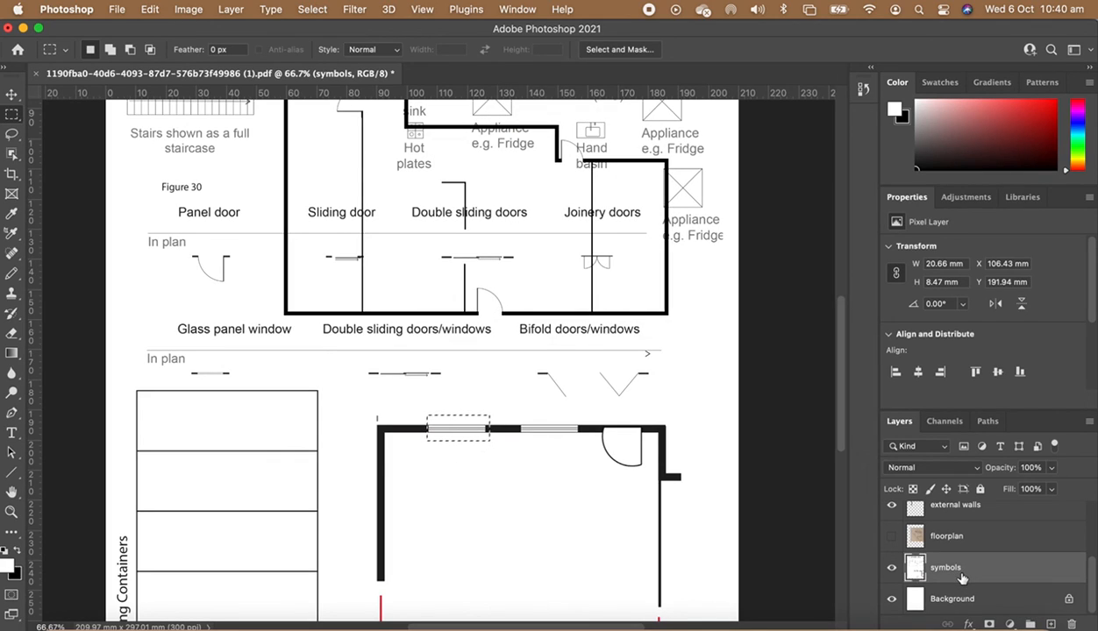
pyautogui.scroll(3, 959, 541)
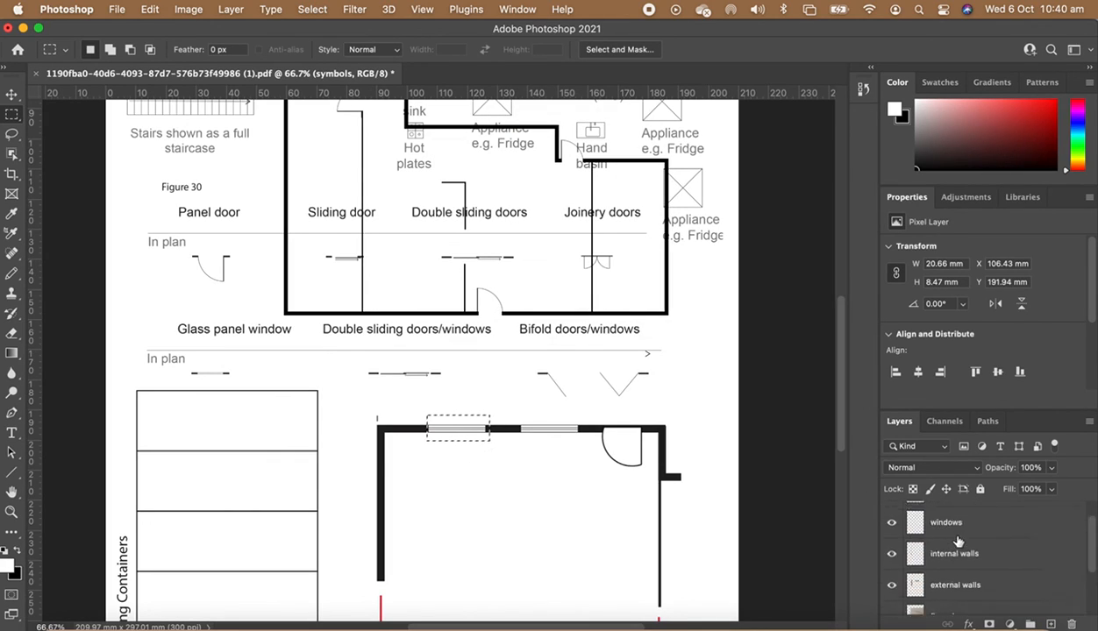
pyautogui.click(947, 521)
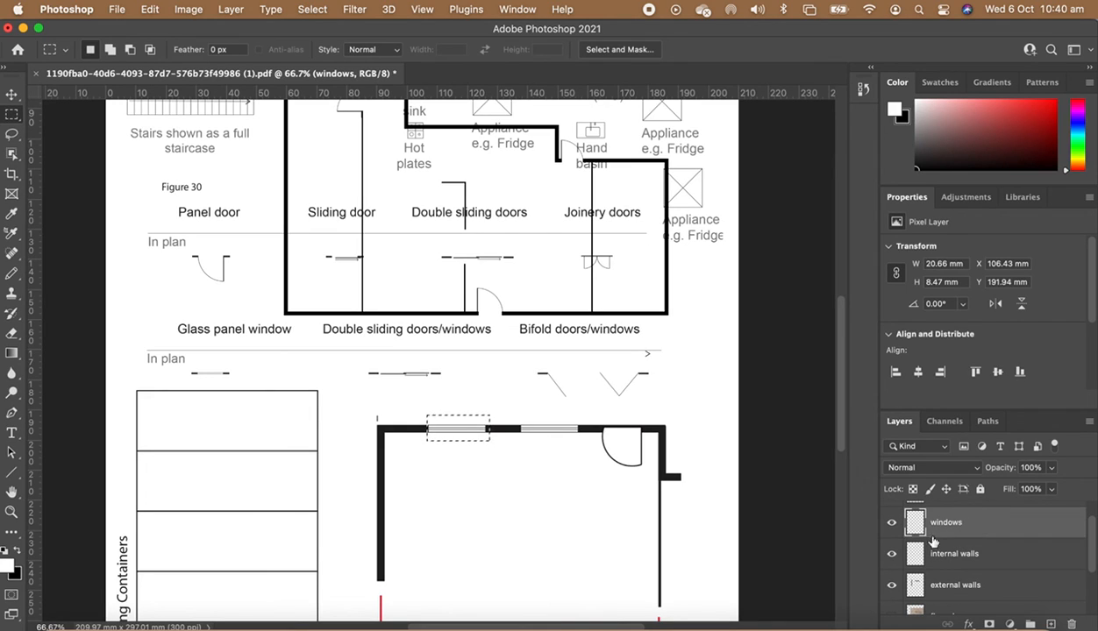
# - Paste the window symbol over the visible floorplan and move it onto the bedroom's top external wall
pyautogui.click(890, 611)
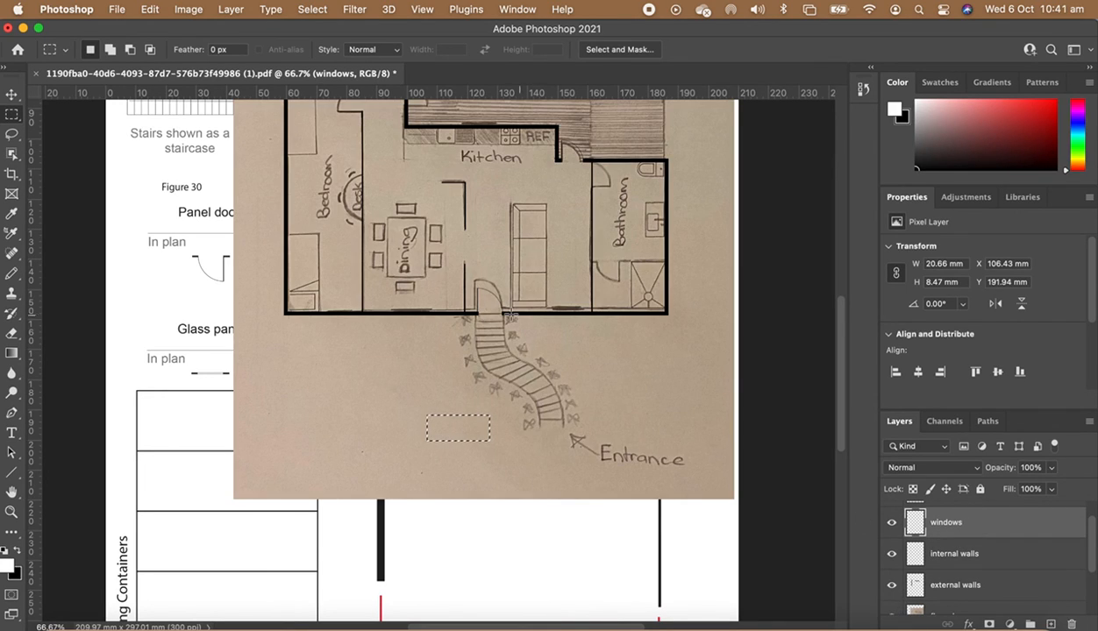
pyautogui.click(427, 230)
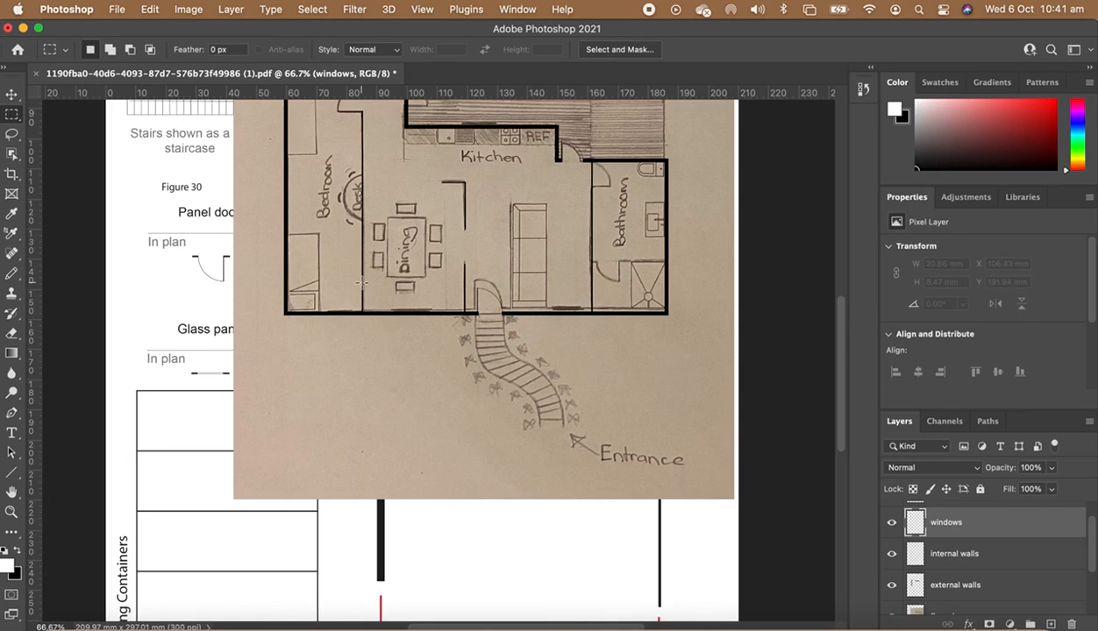
pyautogui.scroll(3, 360, 282)
pyautogui.press('super+v')
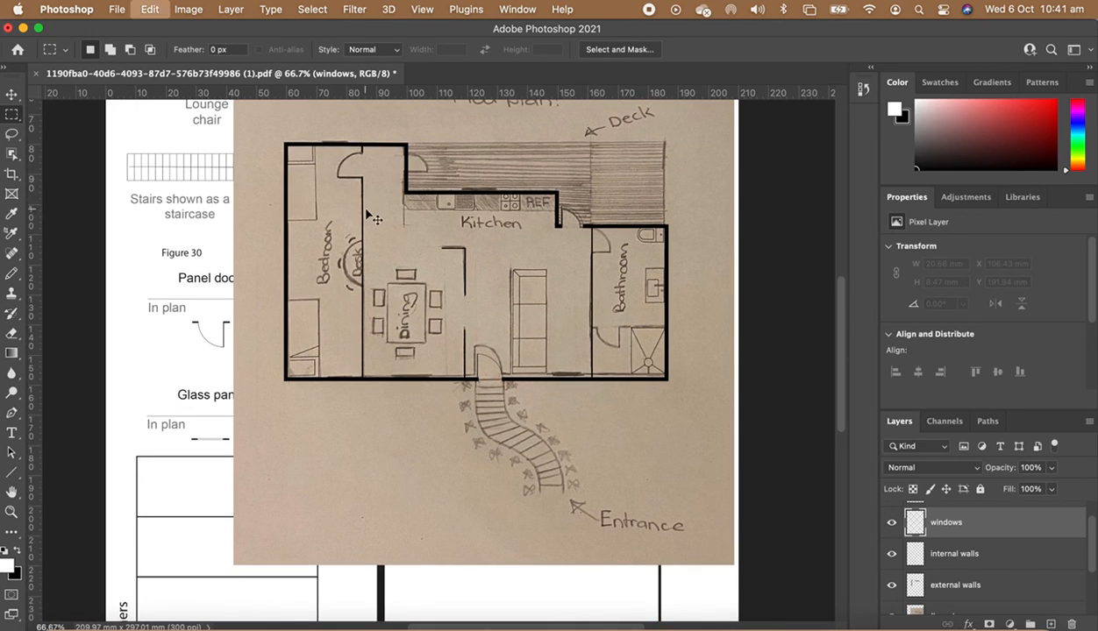
pyautogui.press('v')
pyautogui.moveTo(431, 363); pyautogui.dragTo(351, 150)
# - Scale the pasted window down to about 86% width and 80% height to fit the bedroom wall opening
pyautogui.press('super+t')
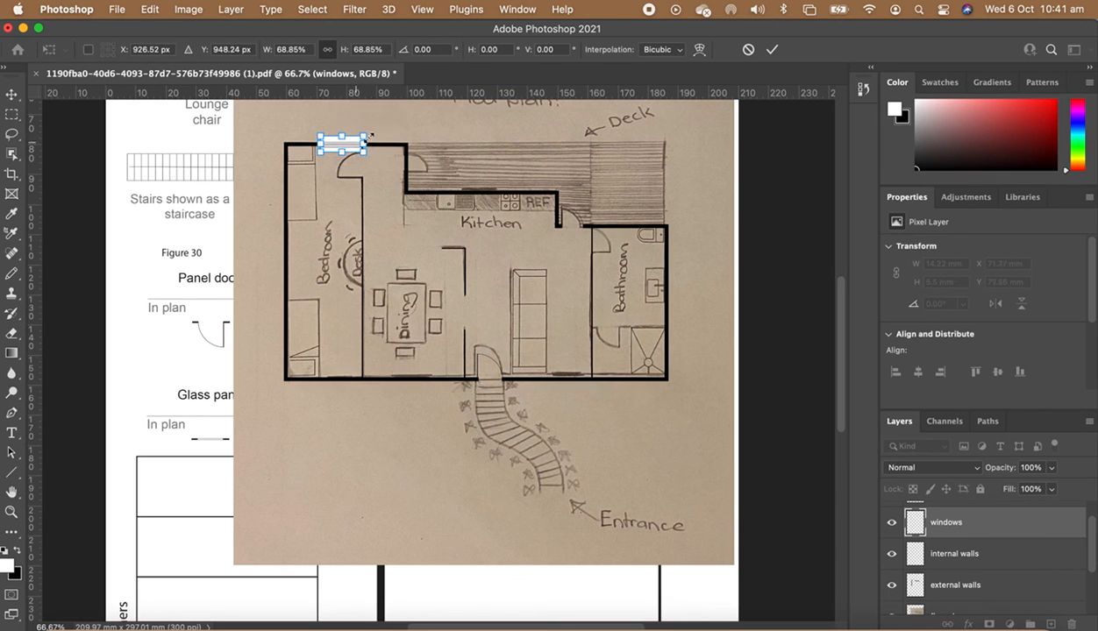
pyautogui.press('super+equal')
pyautogui.press('super+equal')
pyautogui.scroll(10, 392, 204)
pyautogui.hscroll(-3, 392, 204)
pyautogui.press('Return')
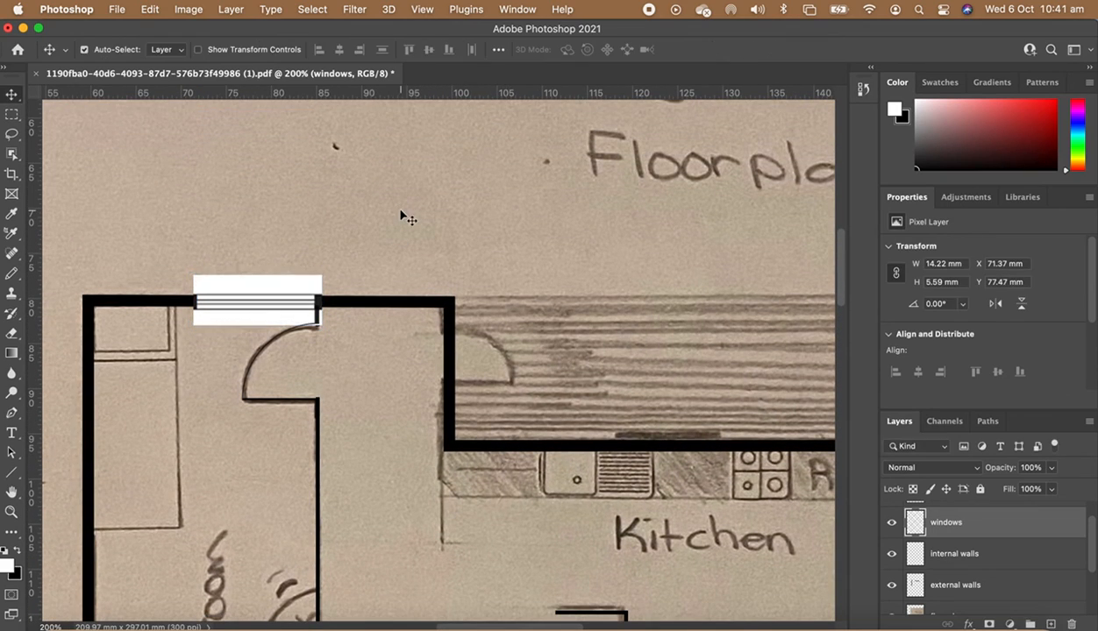
pyautogui.press('super+t')
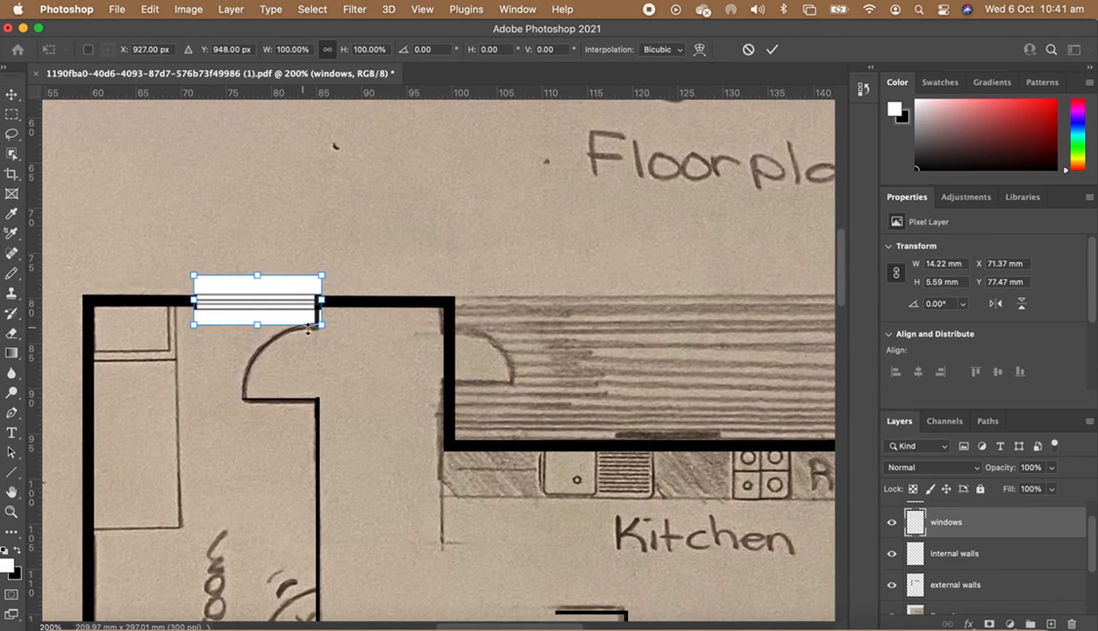
pyautogui.moveTo(321, 324); pyautogui.dragTo(256, 323)
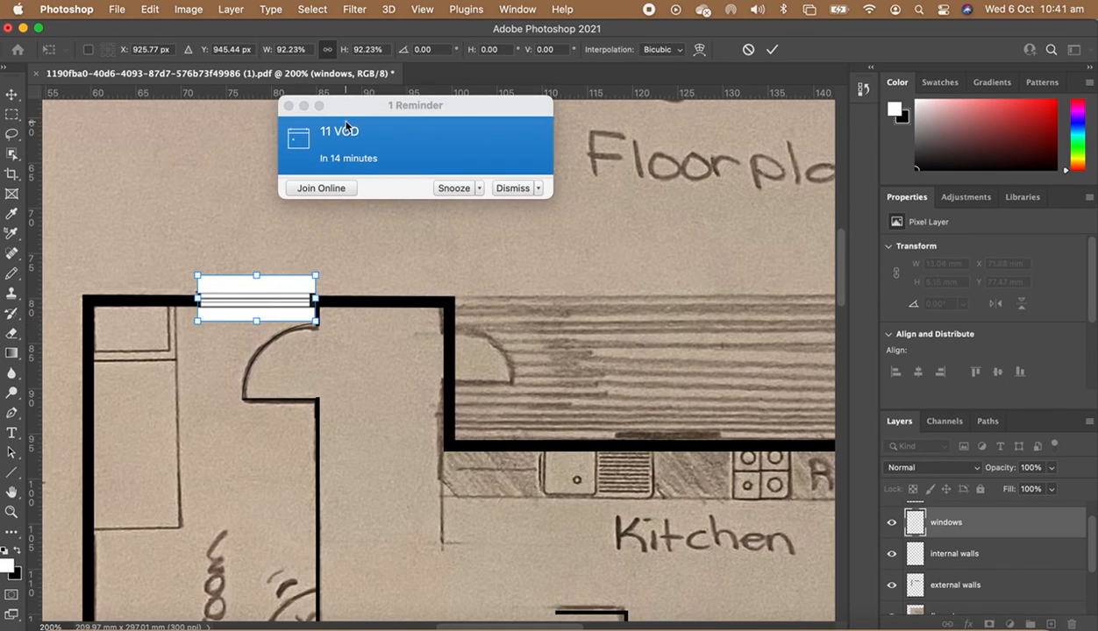
pyautogui.click(288, 105)
pyautogui.click(408, 272)
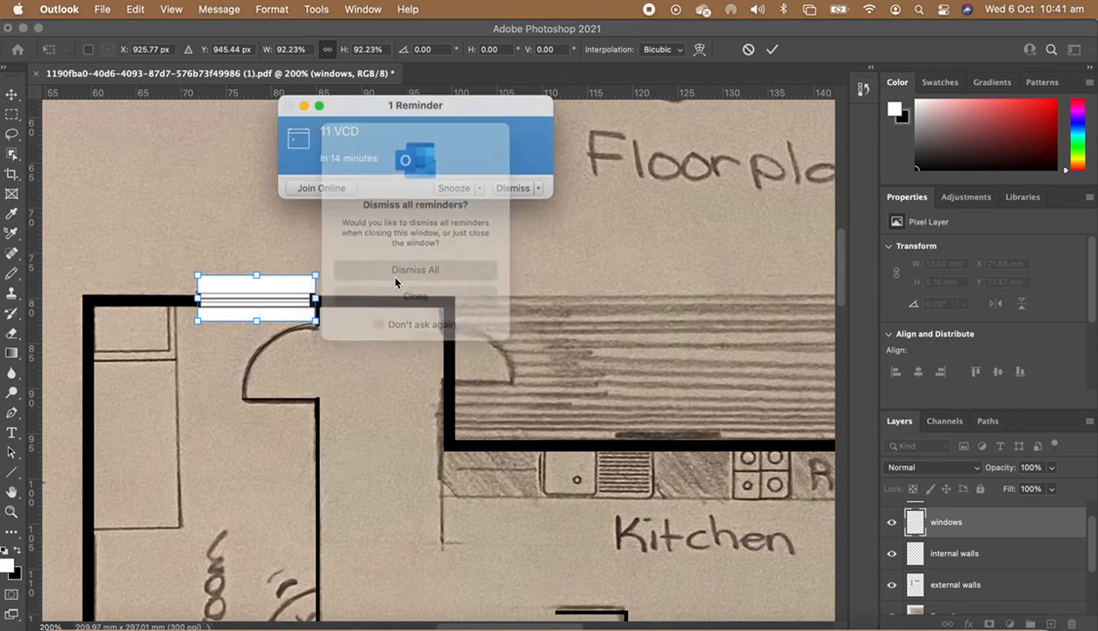
pyautogui.click(256, 278)
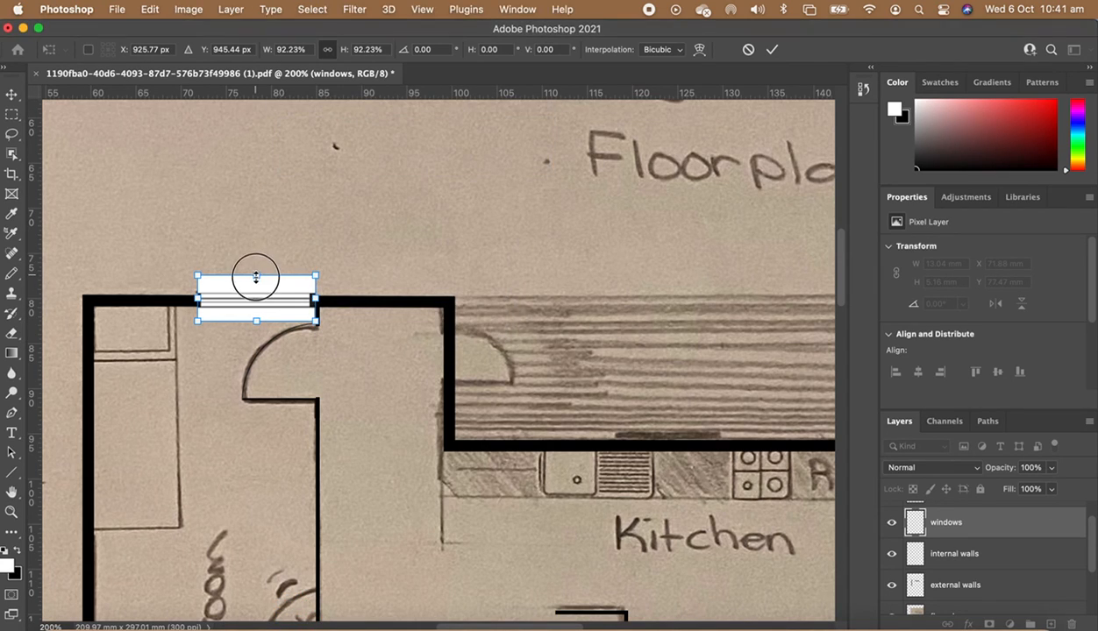
pyautogui.click(255, 278)
pyautogui.moveTo(255, 278); pyautogui.dragTo(256, 278)
pyautogui.moveTo(257, 321); pyautogui.dragTo(254, 321)
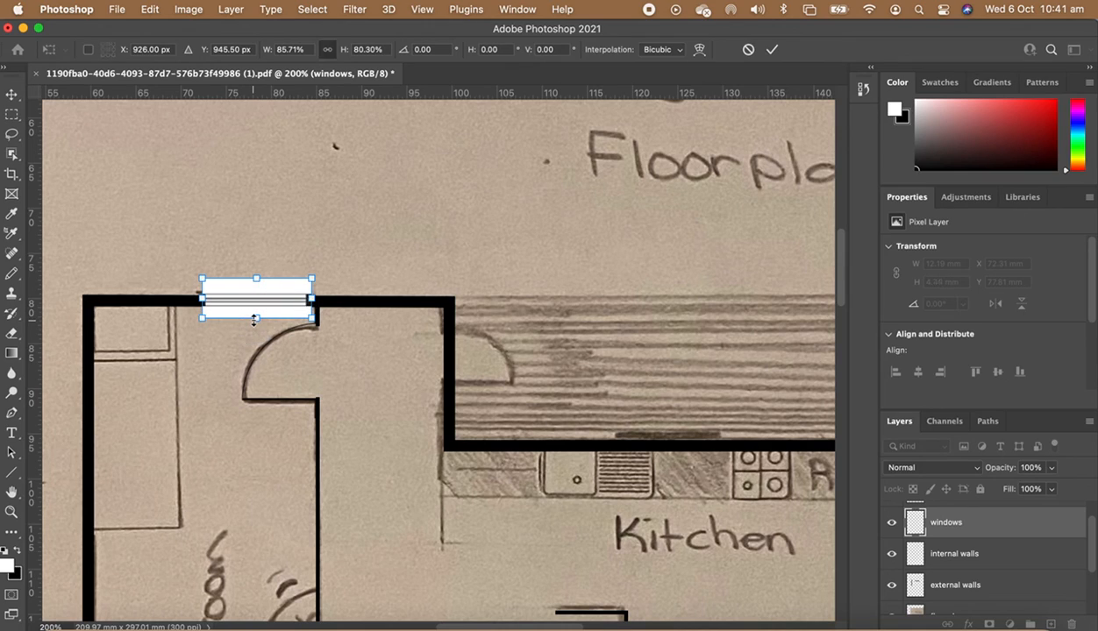
pyautogui.press('Return')
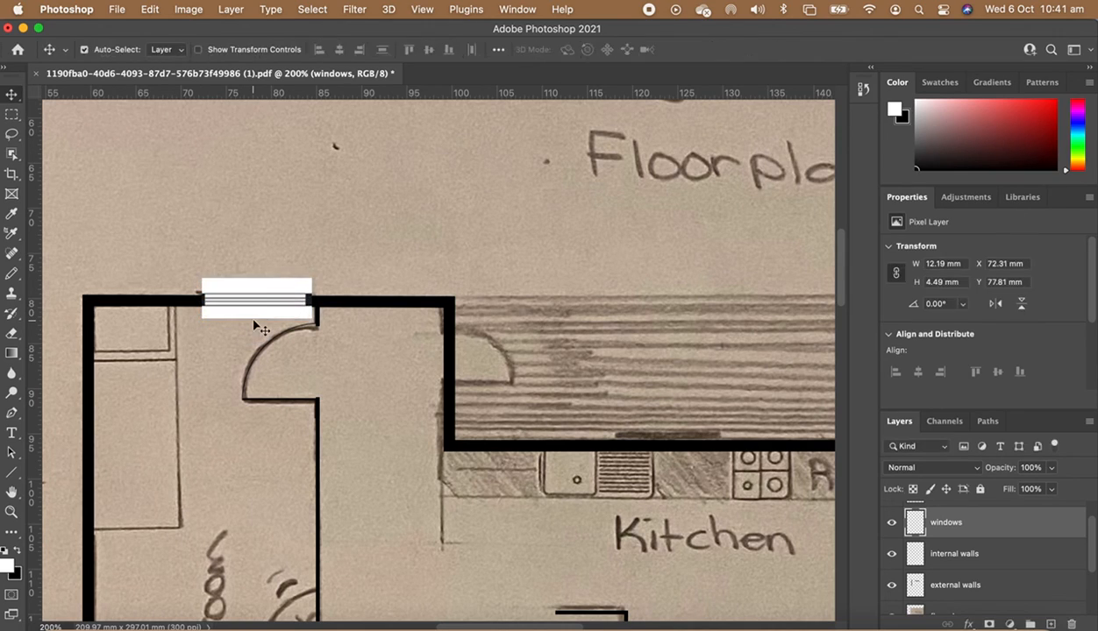
# - Move the window slightly down so it sits in line with the wall
pyautogui.press('super+t')
pyautogui.moveTo(256, 278); pyautogui.dragTo(256, 285)
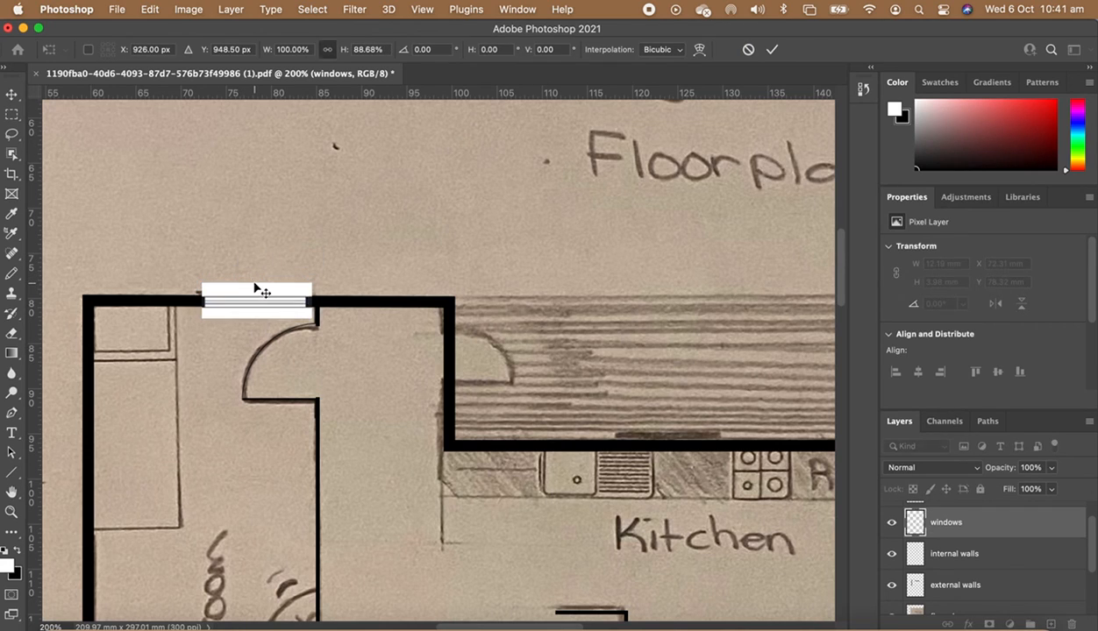
pyautogui.press('Return')
# - Set the windows layer's blend mode to Multiply
pyautogui.scroll(-5, 506, 516)
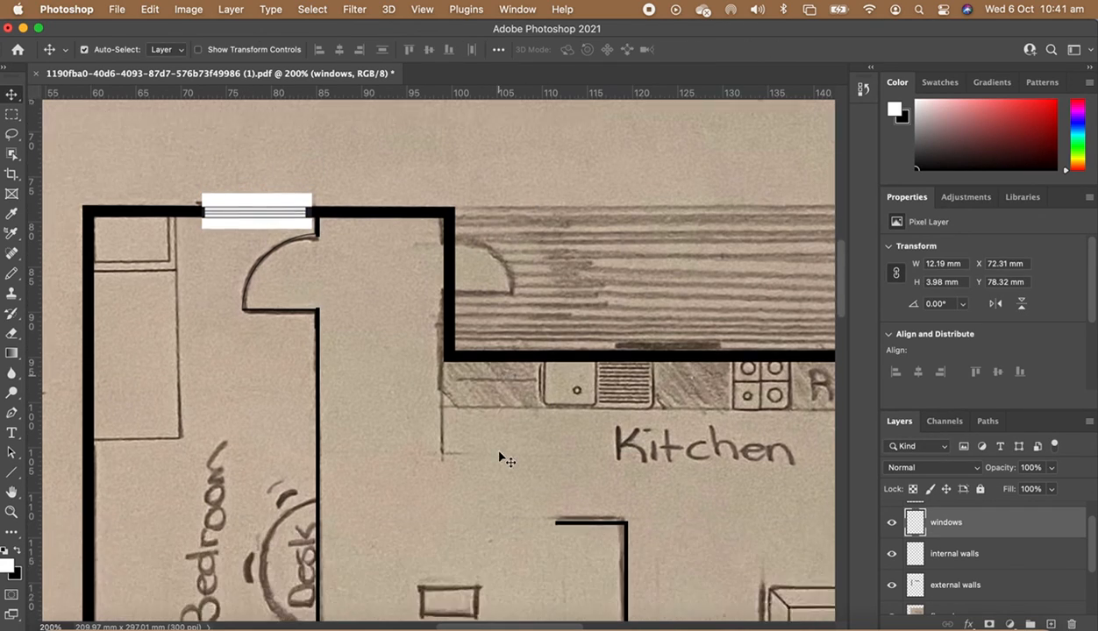
pyautogui.hscroll(1, 503, 459)
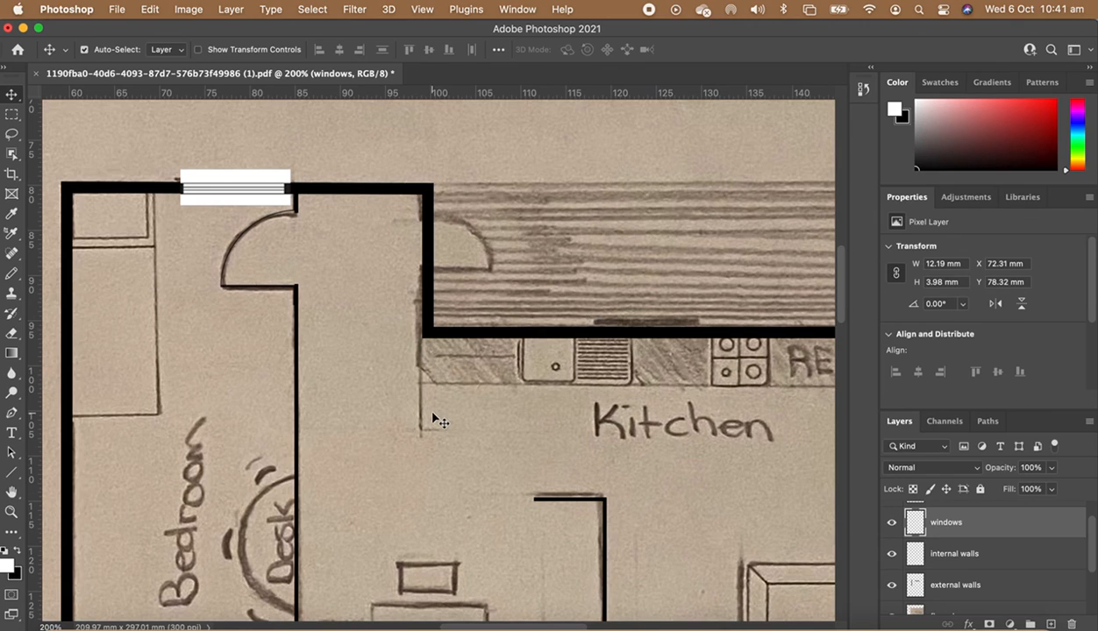
pyautogui.click(956, 465)
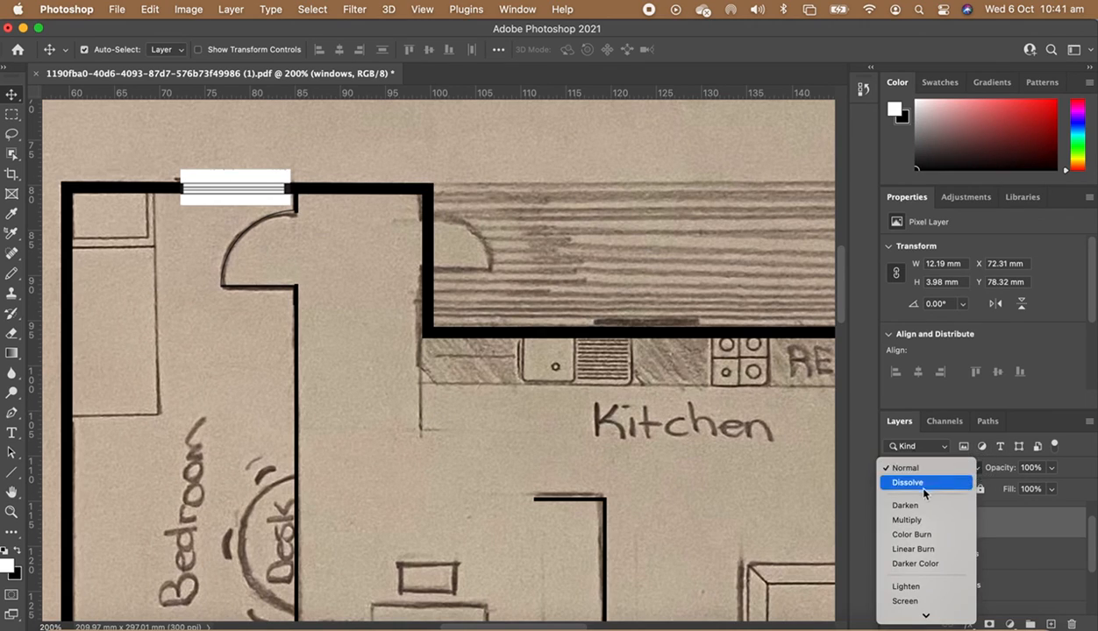
pyautogui.click(910, 520)
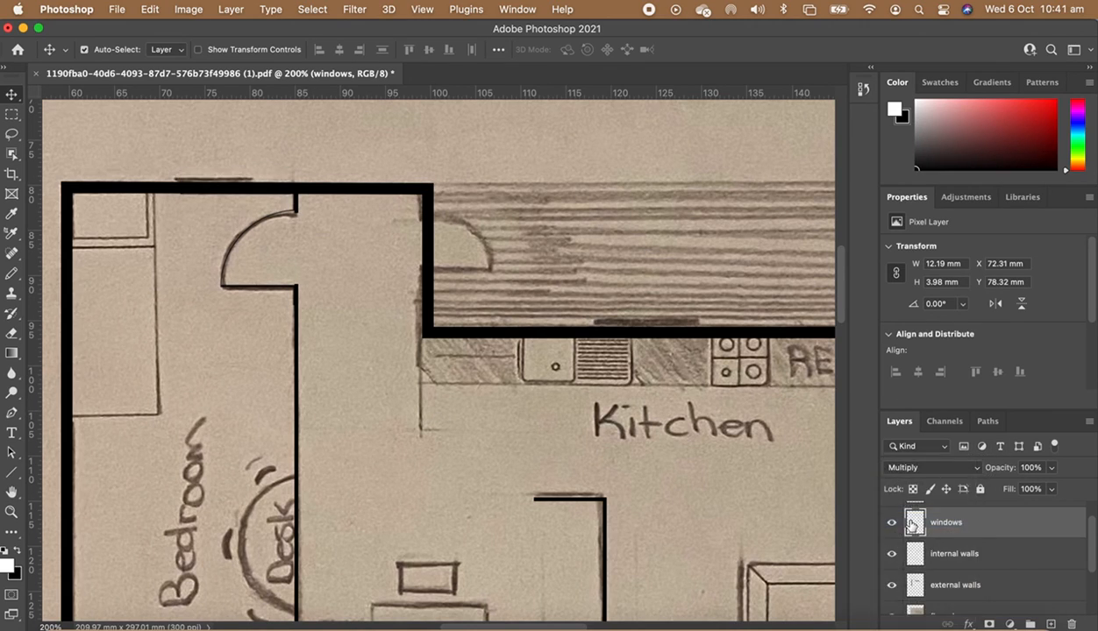
# - On the external walls layer, select the wall section beneath the window and delete it
pyautogui.click(948, 586)
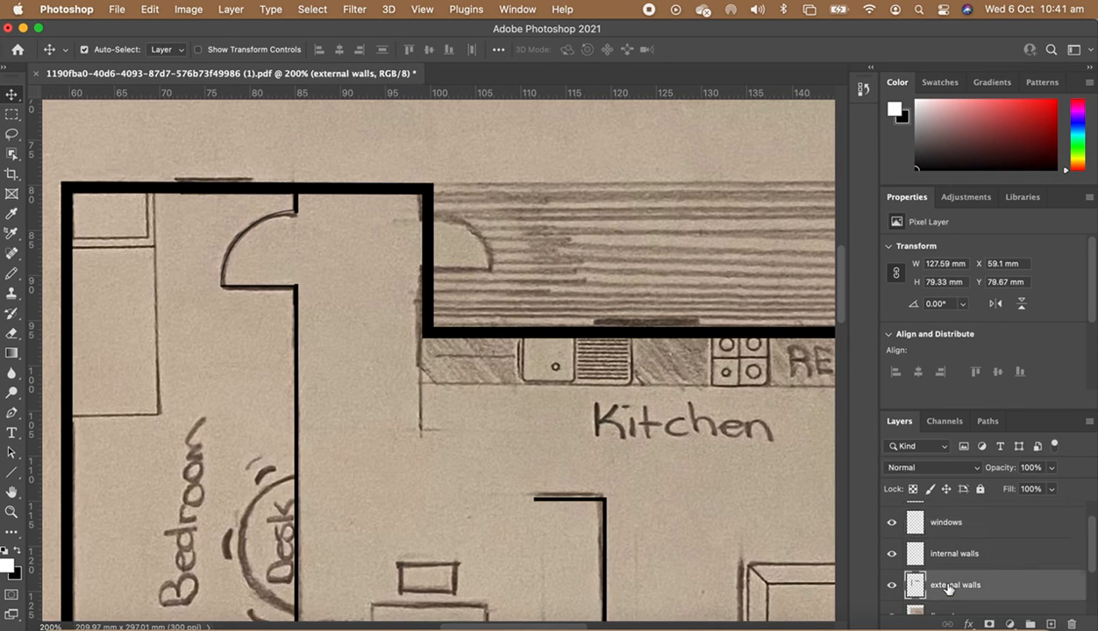
pyautogui.press('m')
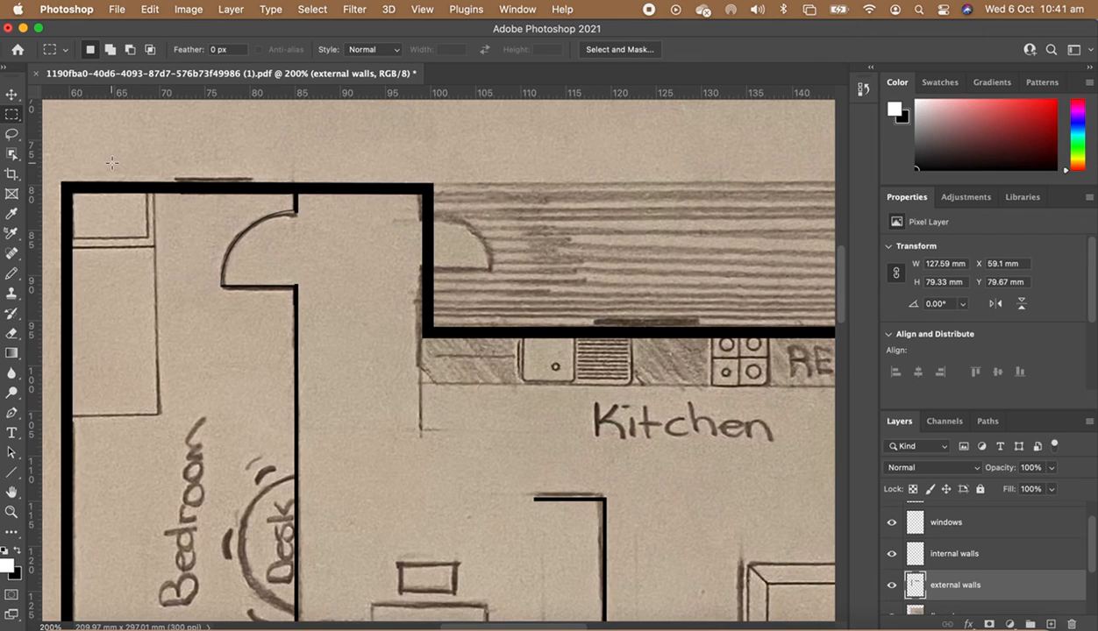
pyautogui.moveTo(176, 178); pyautogui.dragTo(250, 205)
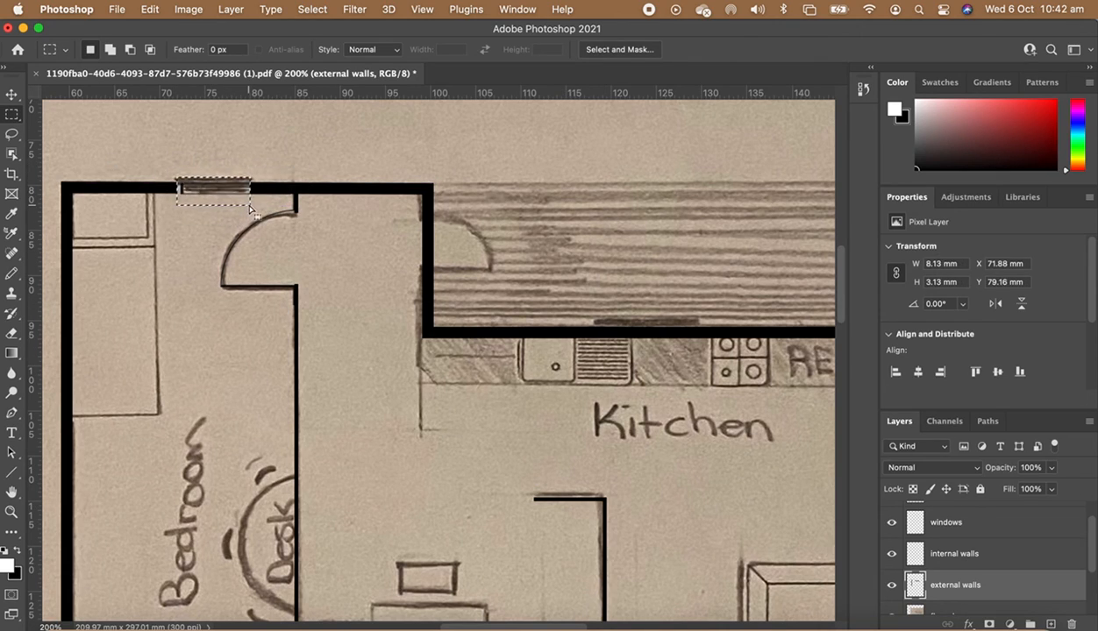
pyautogui.press('super+z')
pyautogui.press('Right')
pyautogui.press('Right')
pyautogui.press('Right')
pyautogui.press('Right')
pyautogui.press('Delete')
# - Hide the floorplan and symbols layers, zoom out to the whole plan and clear the selection
pyautogui.scroll(-3, 909, 562)
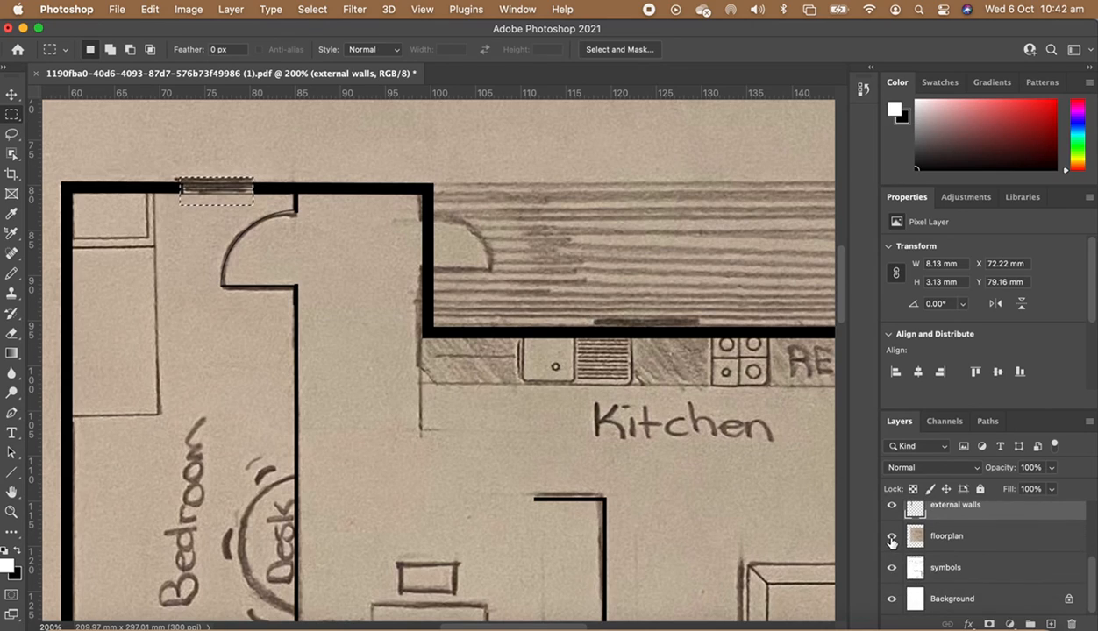
pyautogui.click(892, 536)
pyautogui.click(892, 567)
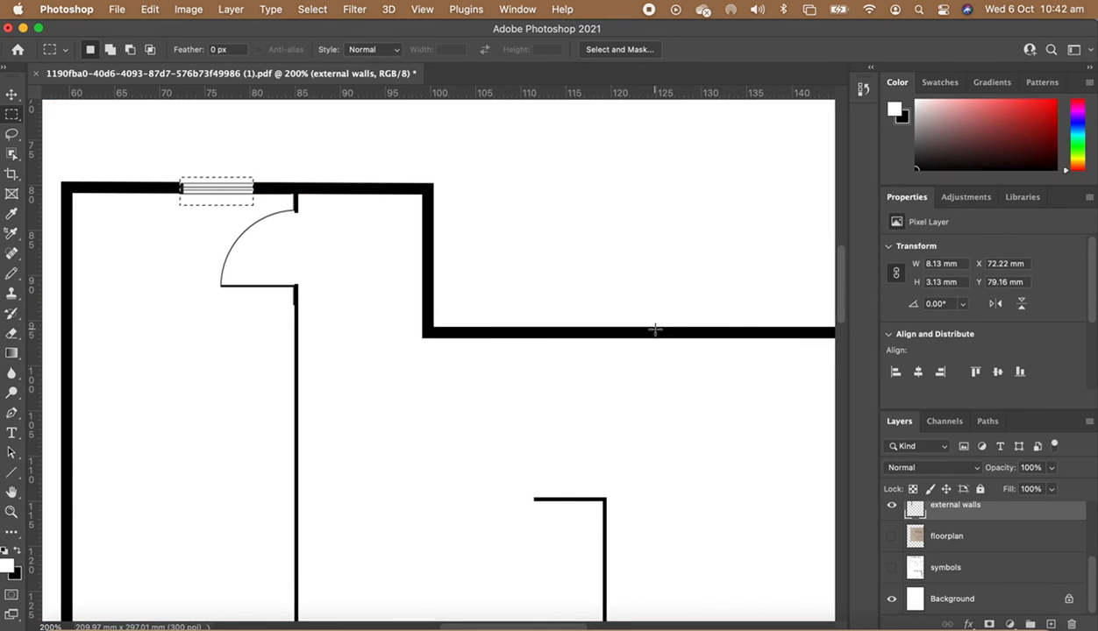
pyautogui.press('super+minus')
pyautogui.press('super+minus')
pyautogui.press('super+minus')
pyautogui.press('super+d')
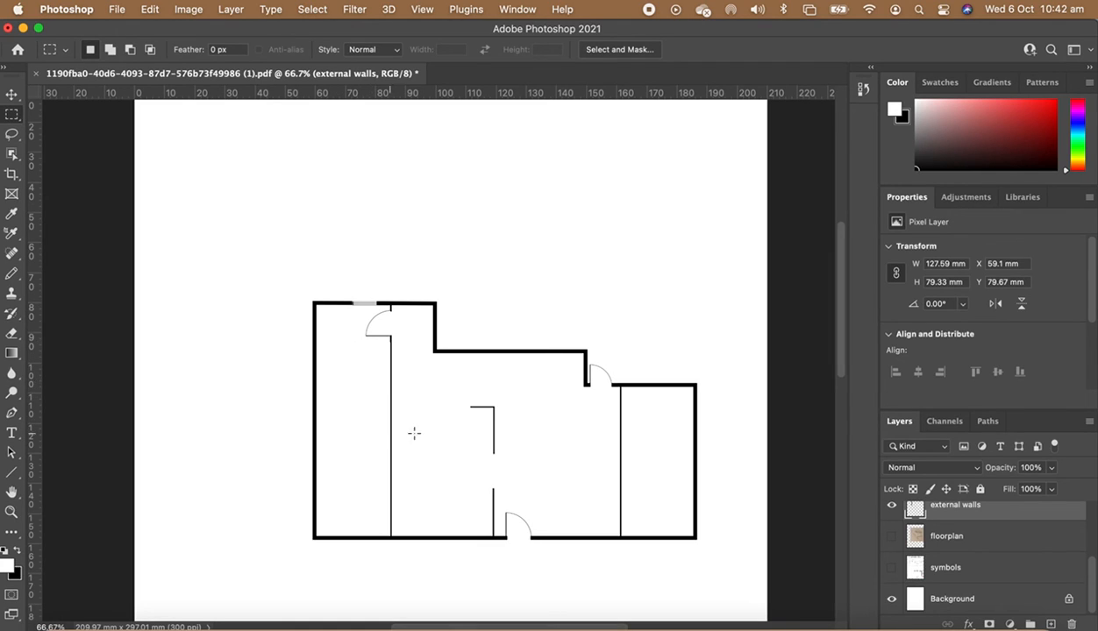
# - Save the document as a TIFF file named floorplan in Downloads
pyautogui.hscroll(5, 434, 404)
pyautogui.scroll(-1, 434, 404)
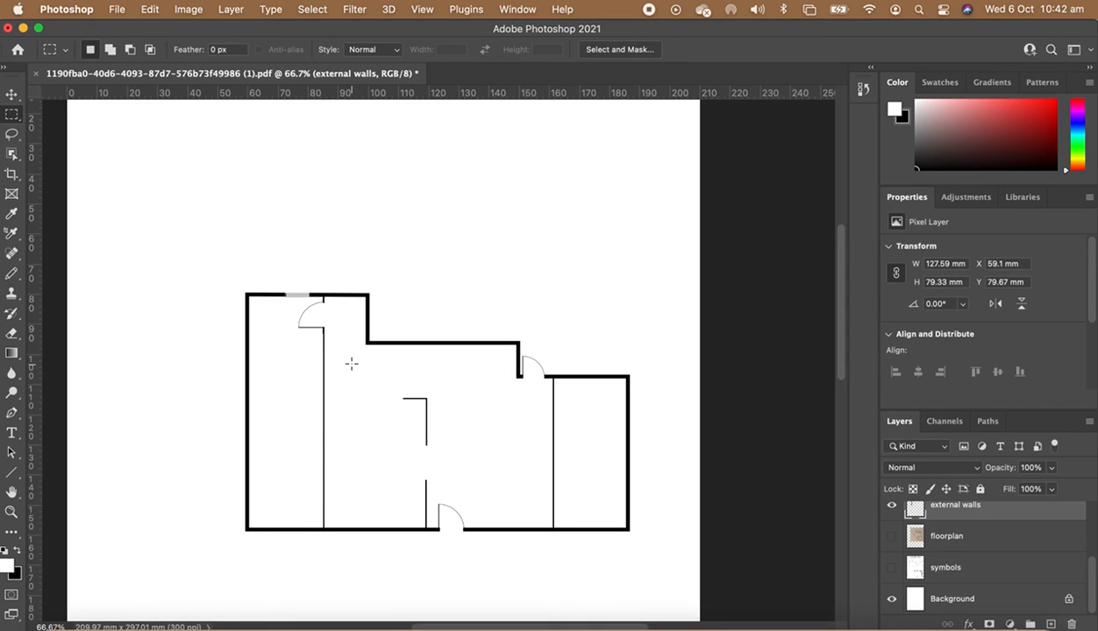
pyautogui.click(117, 9)
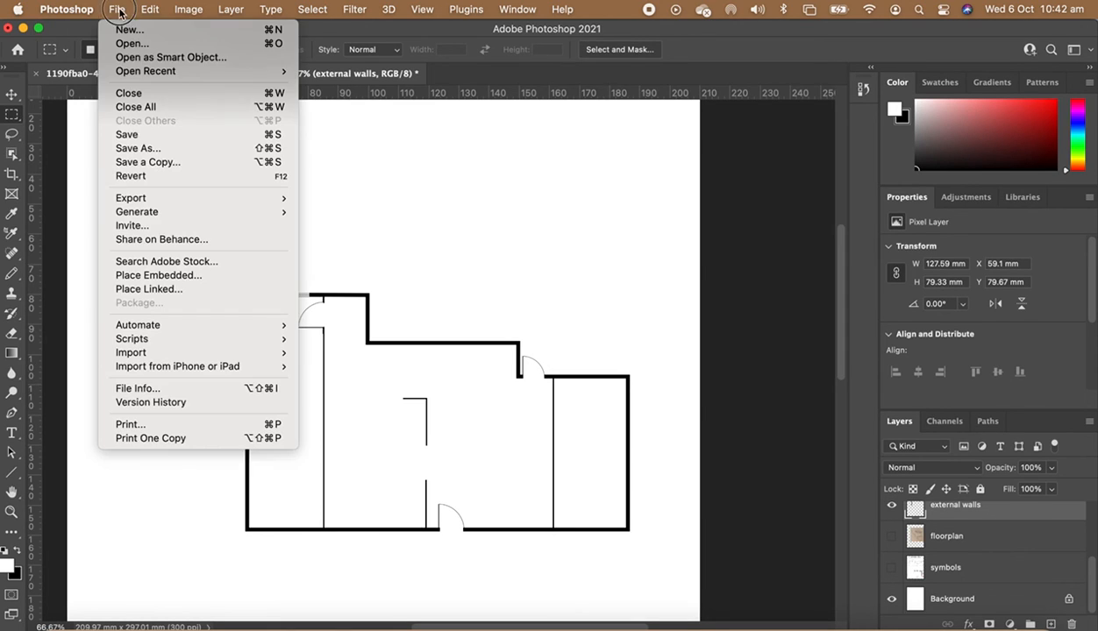
pyautogui.click(141, 149)
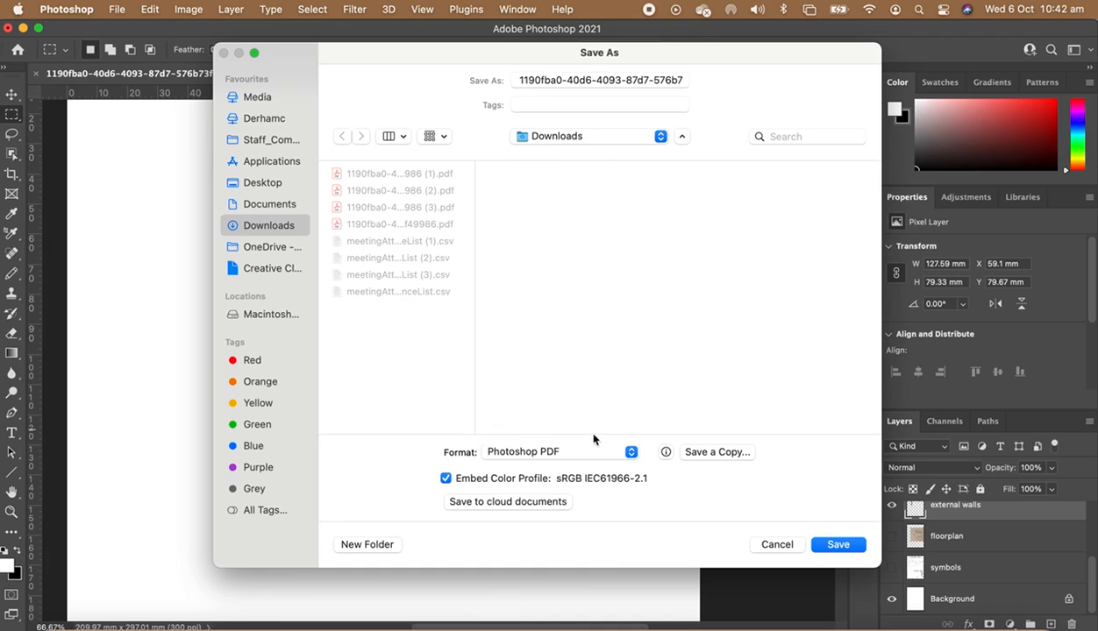
pyautogui.click(528, 462)
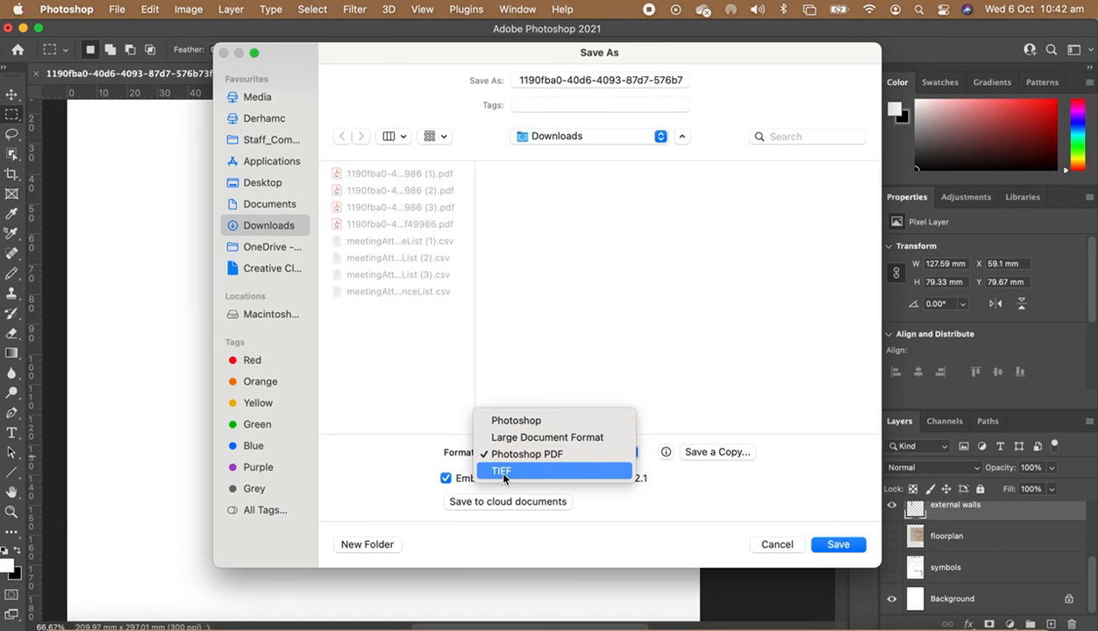
pyautogui.click(503, 473)
pyautogui.click(595, 80)
pyautogui.tripleClick(595, 80)
pyautogui.write('floorplan')
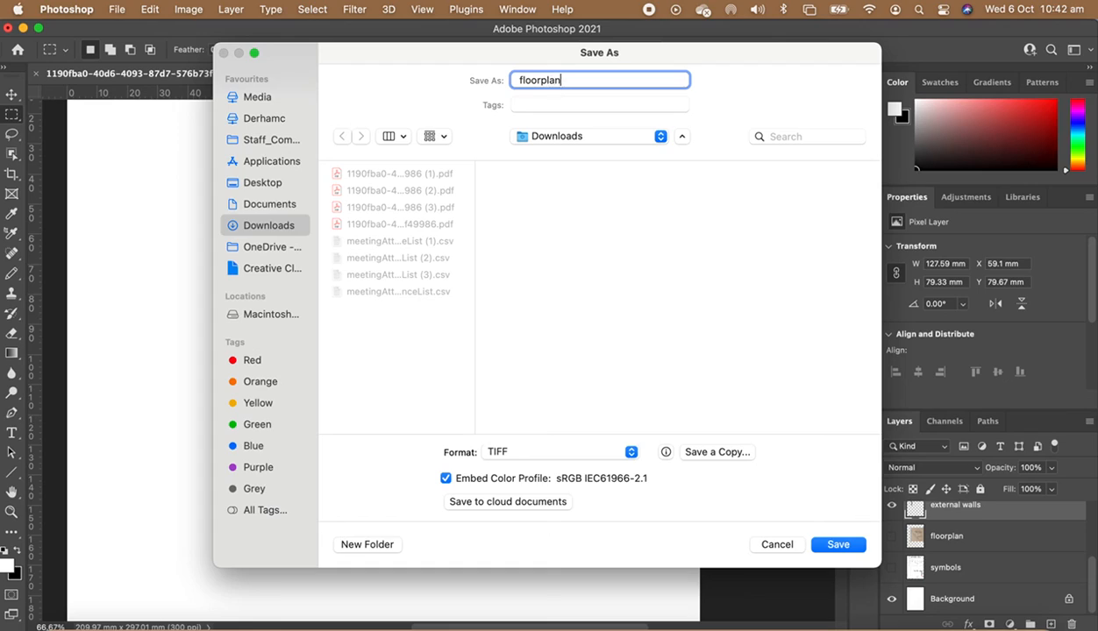